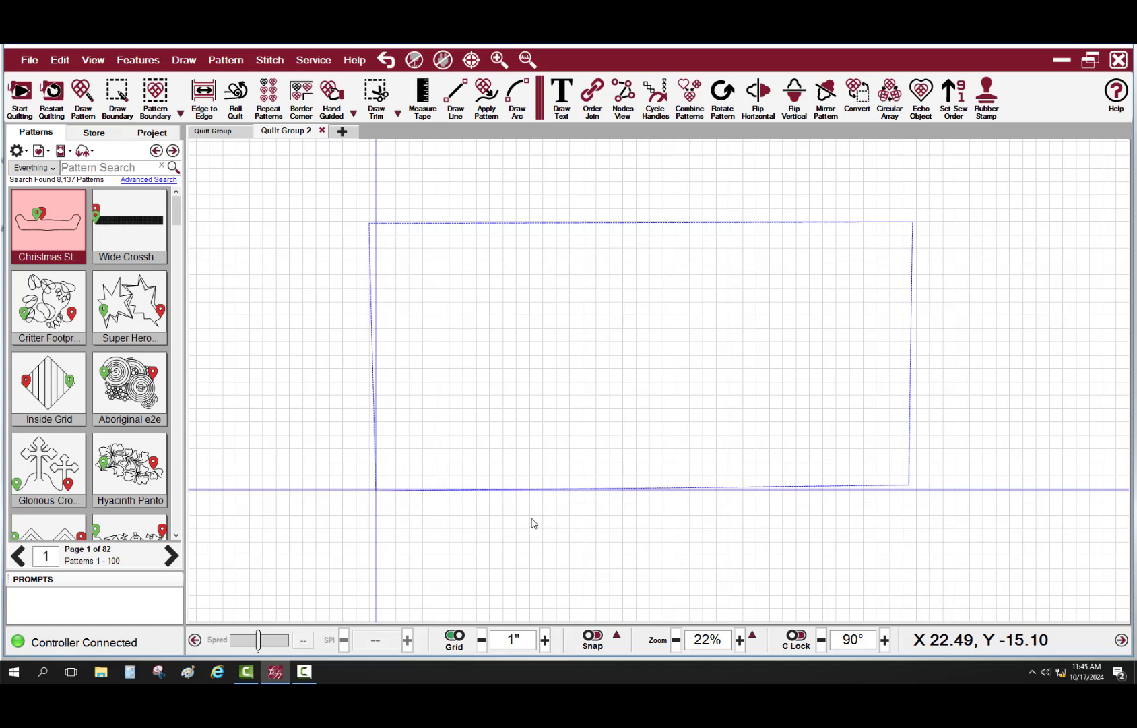
Step: Draw a closed square of about 3 by 3 inches with Draw Line, snapped to the grid at the boundary's upper-left corner
scroll(513, 467, down, 2)
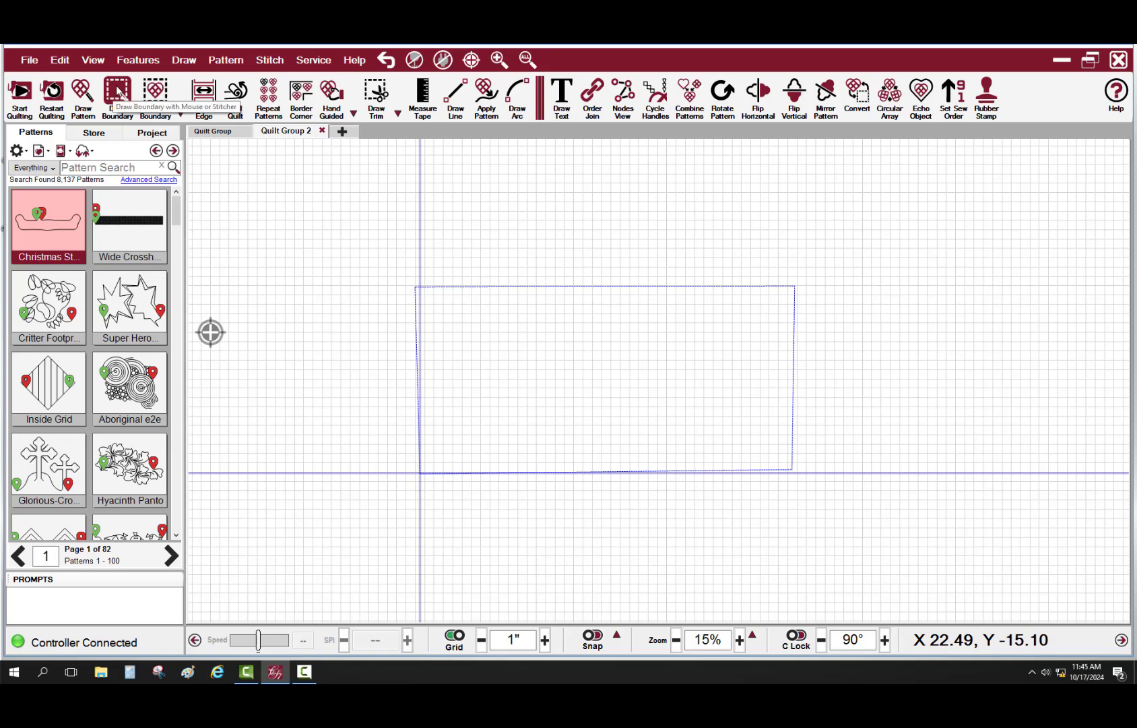
click(454, 94)
scroll(413, 287, up, 3)
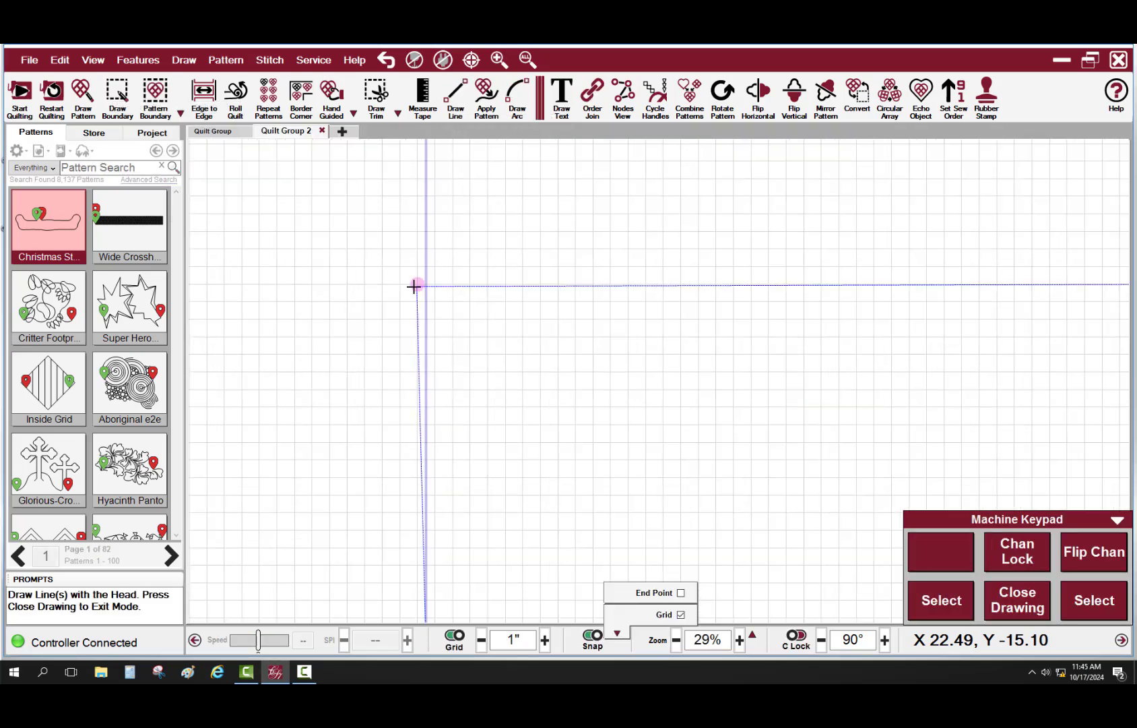
click(414, 284)
click(470, 286)
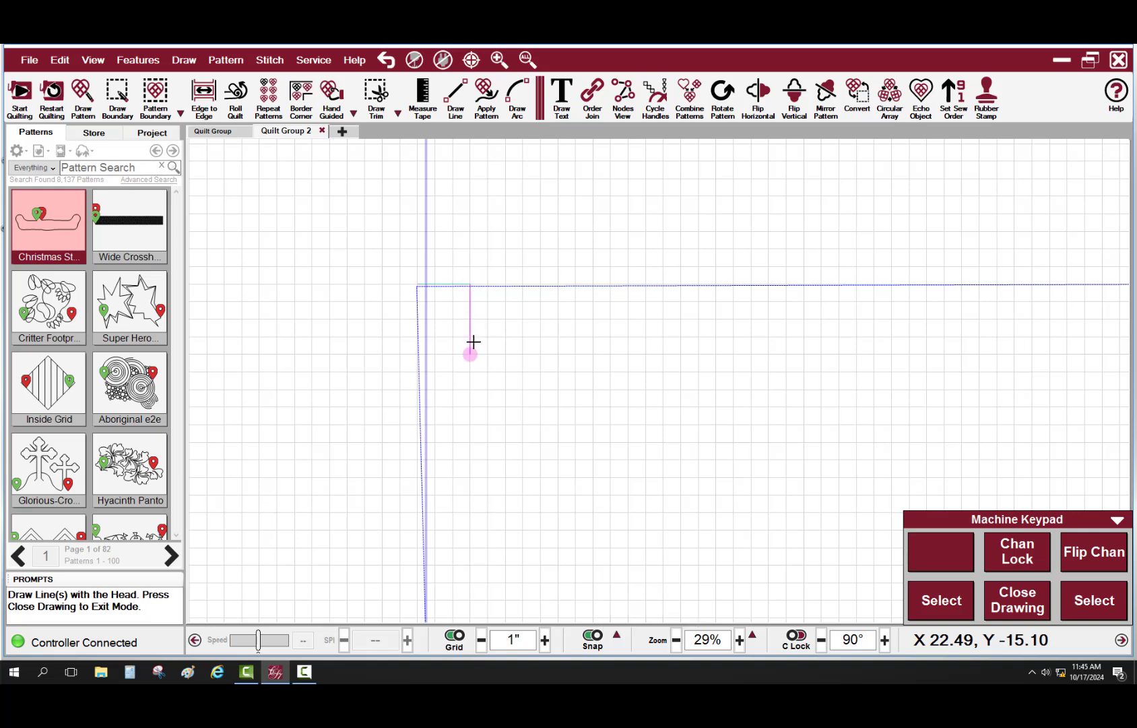
click(472, 338)
click(418, 337)
click(417, 284)
right_click(435, 301)
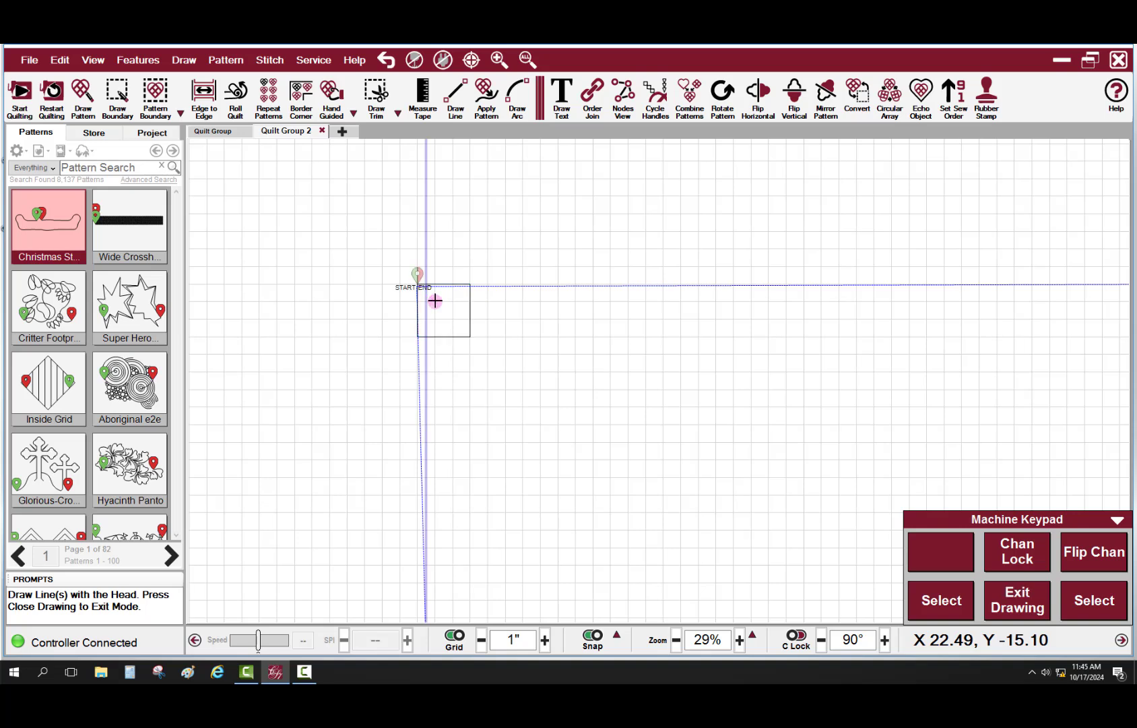
Step: Set the drawn square's width to 42 and its height to 72
click(468, 328)
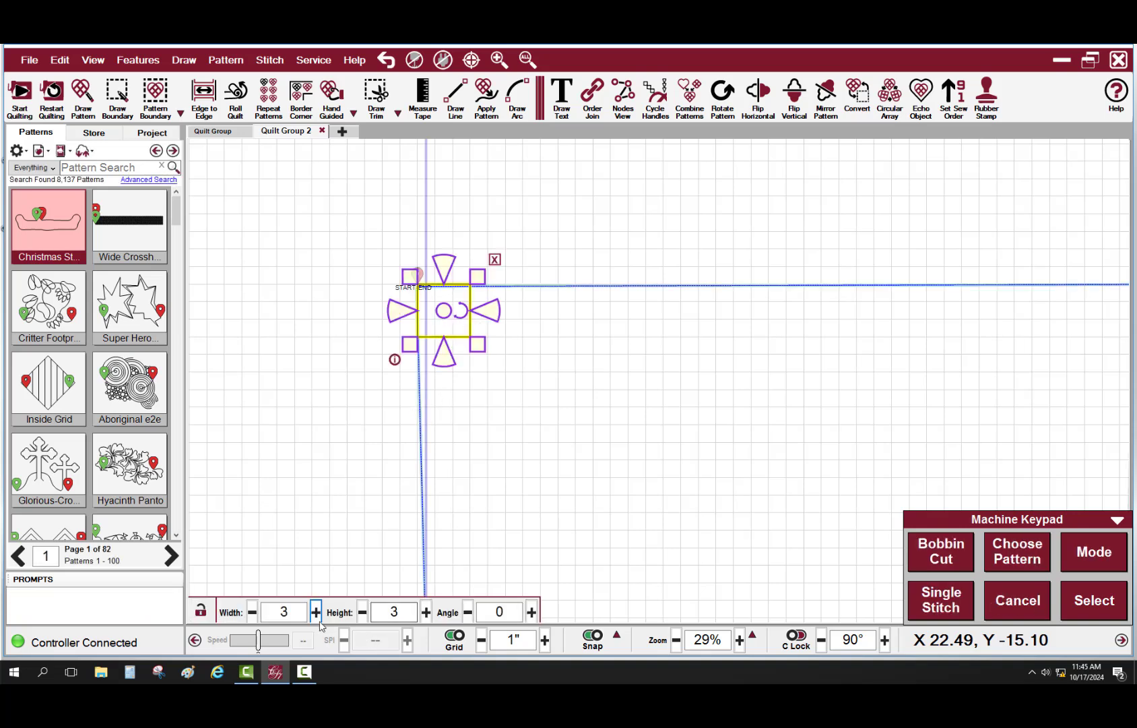
drag(298, 613, 263, 614)
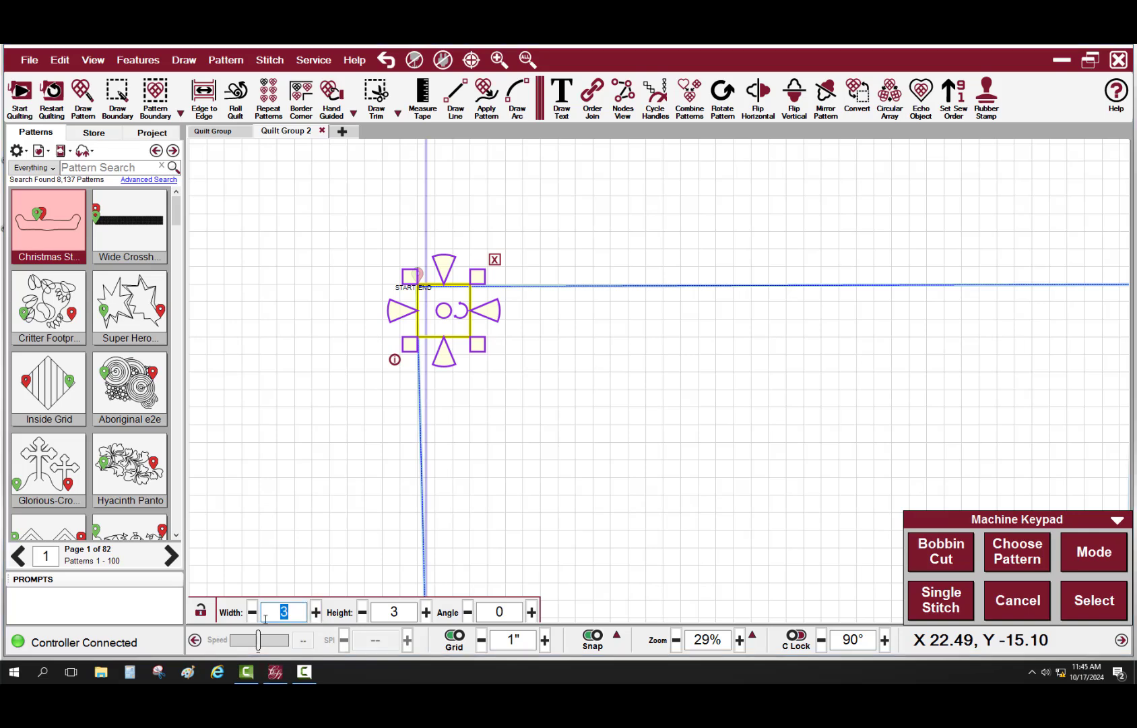
text(42)
drag(407, 613, 371, 618)
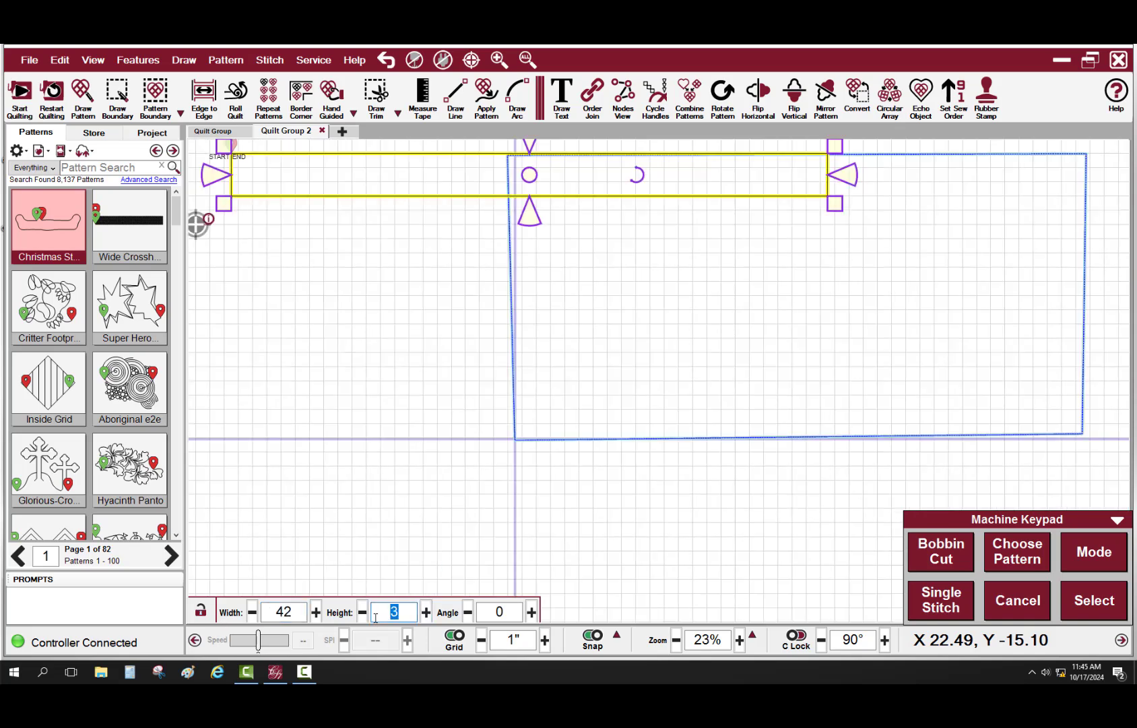
text(72)
key(Return)
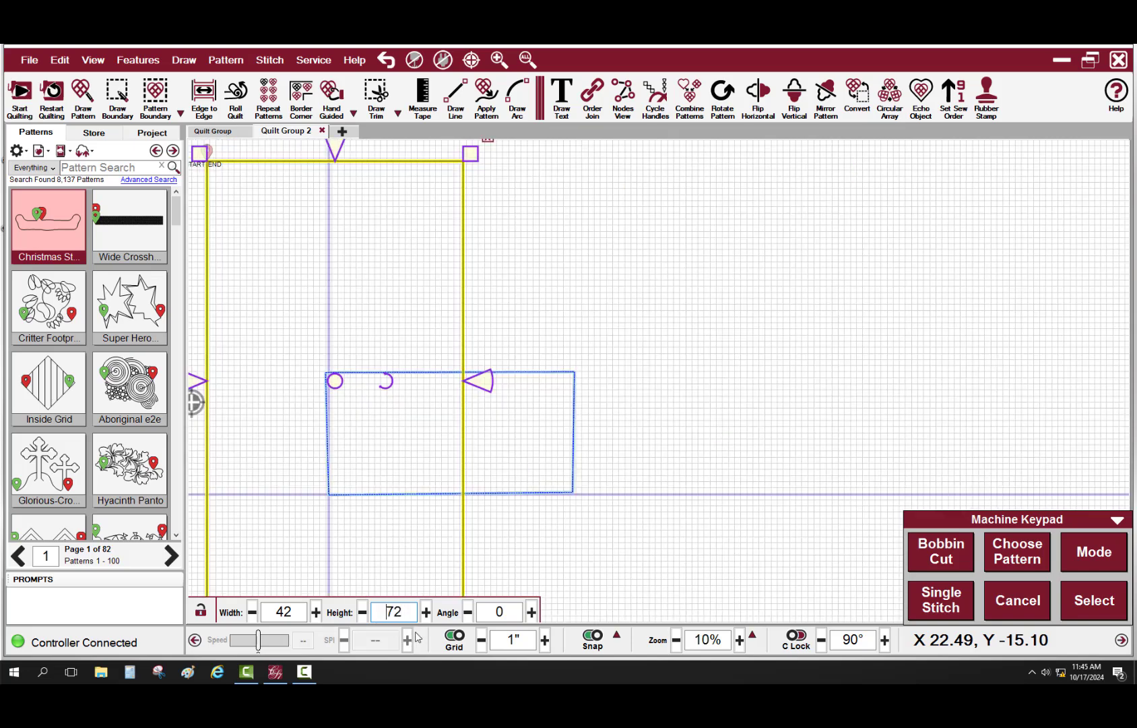
Step: Move the 42 by 72 rectangle so its top-left corner lines up with the existing boundary's top-left corner
scroll(460, 476, down, 3)
scroll(438, 479, down, 2)
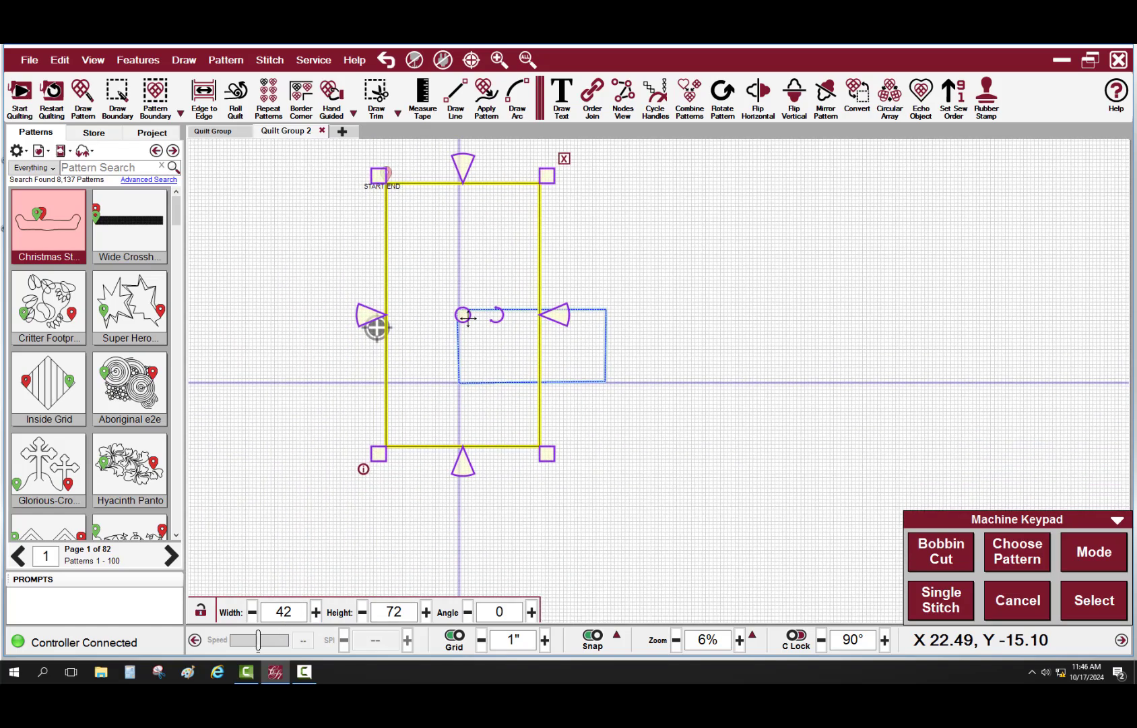
drag(462, 314, 534, 441)
scroll(534, 441, up, 3)
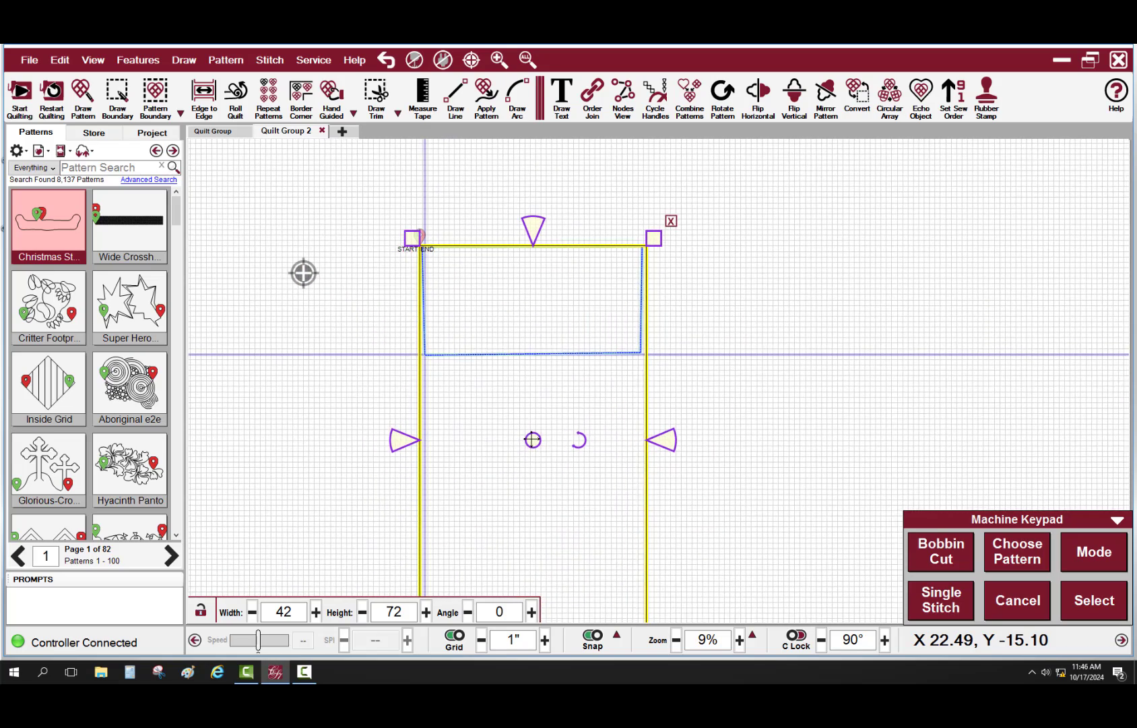
scroll(534, 438, up, 1)
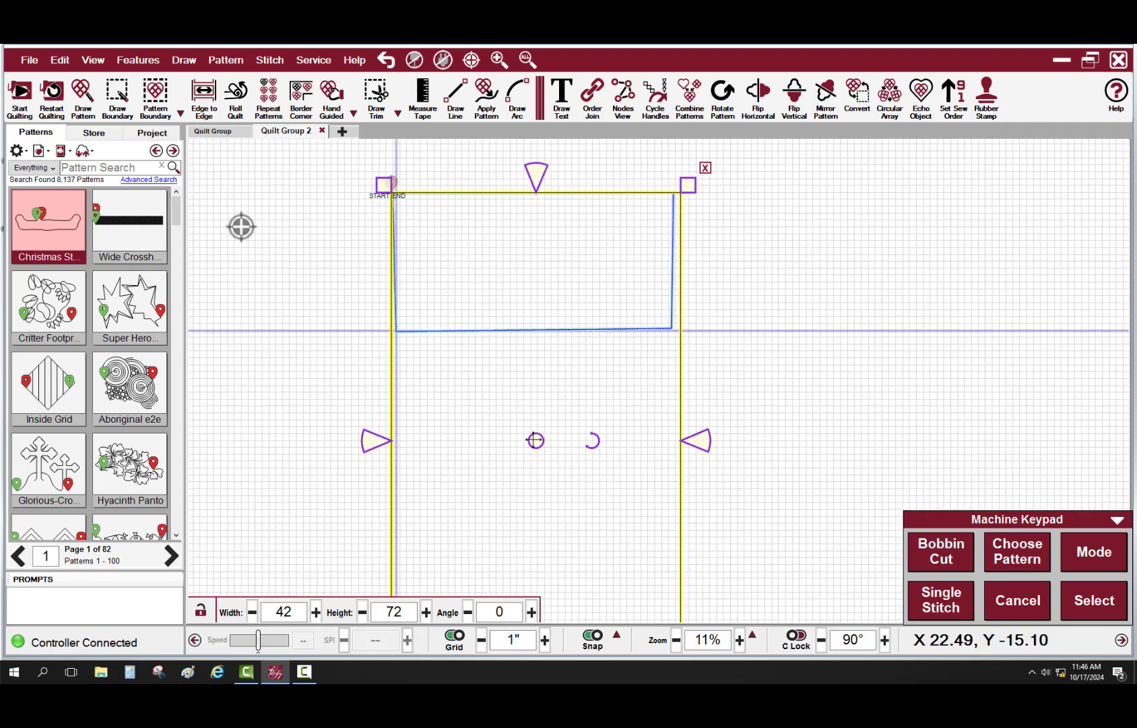
drag(534, 441, 536, 440)
Step: Narrow the rectangle from its right side to a width of about 40.48 to match the boundary's right edge
scroll(509, 431, down, 2)
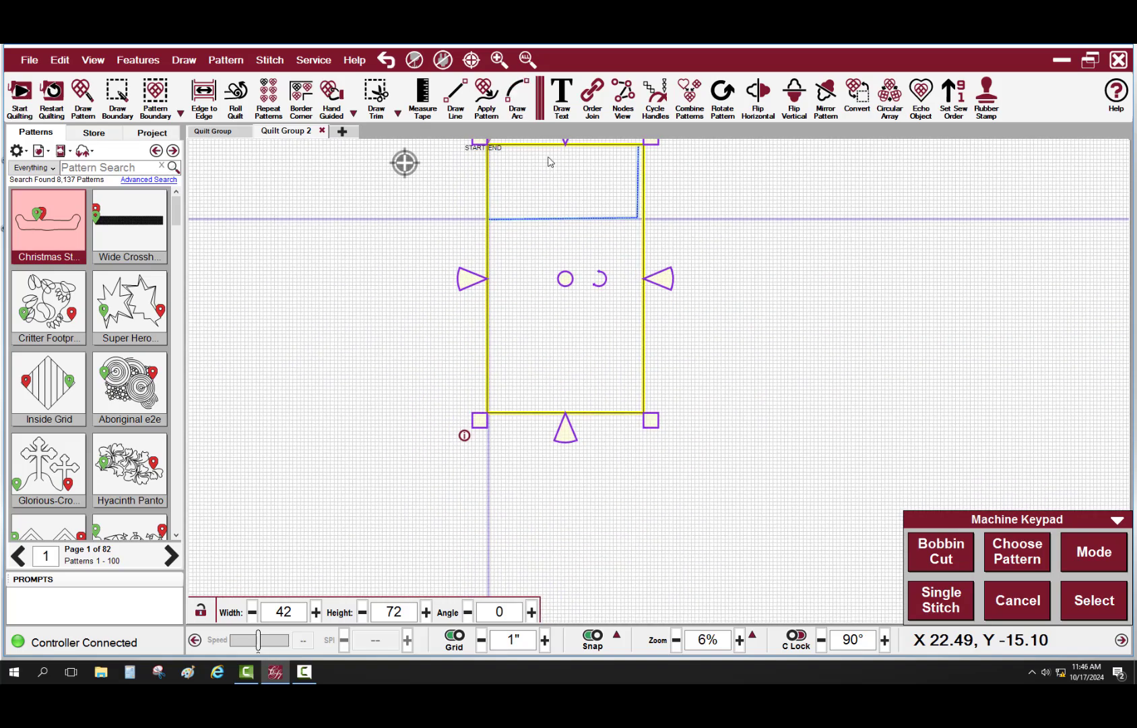
scroll(703, 347, up, 3)
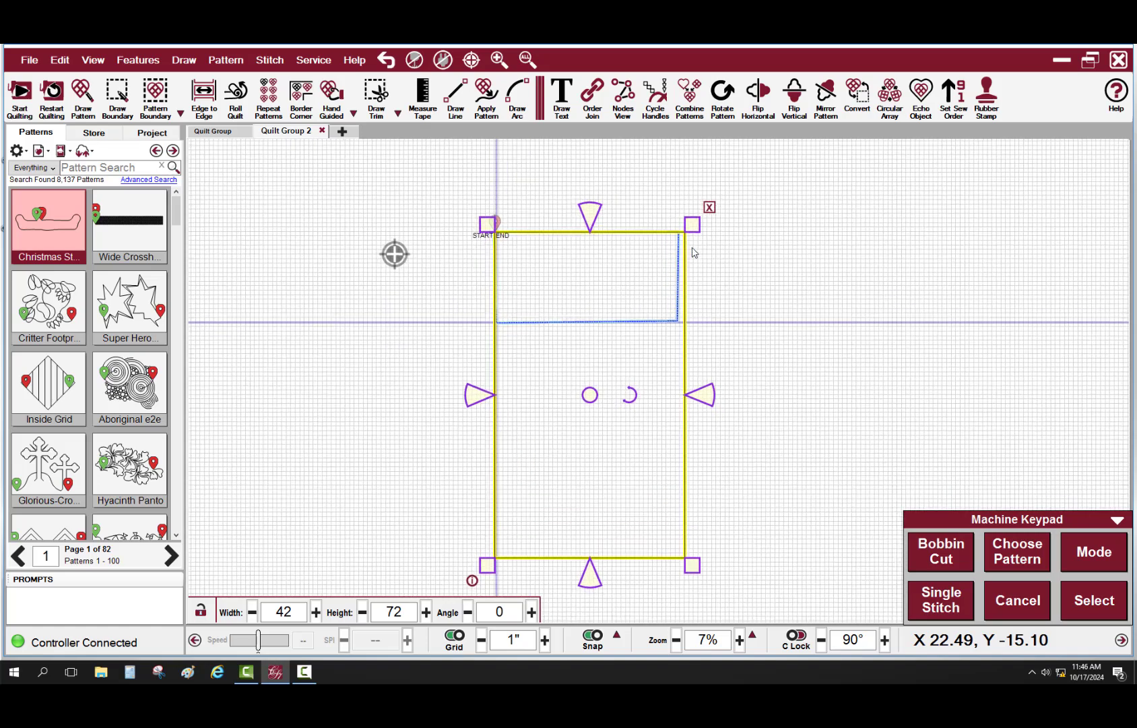
scroll(677, 239, up, 1)
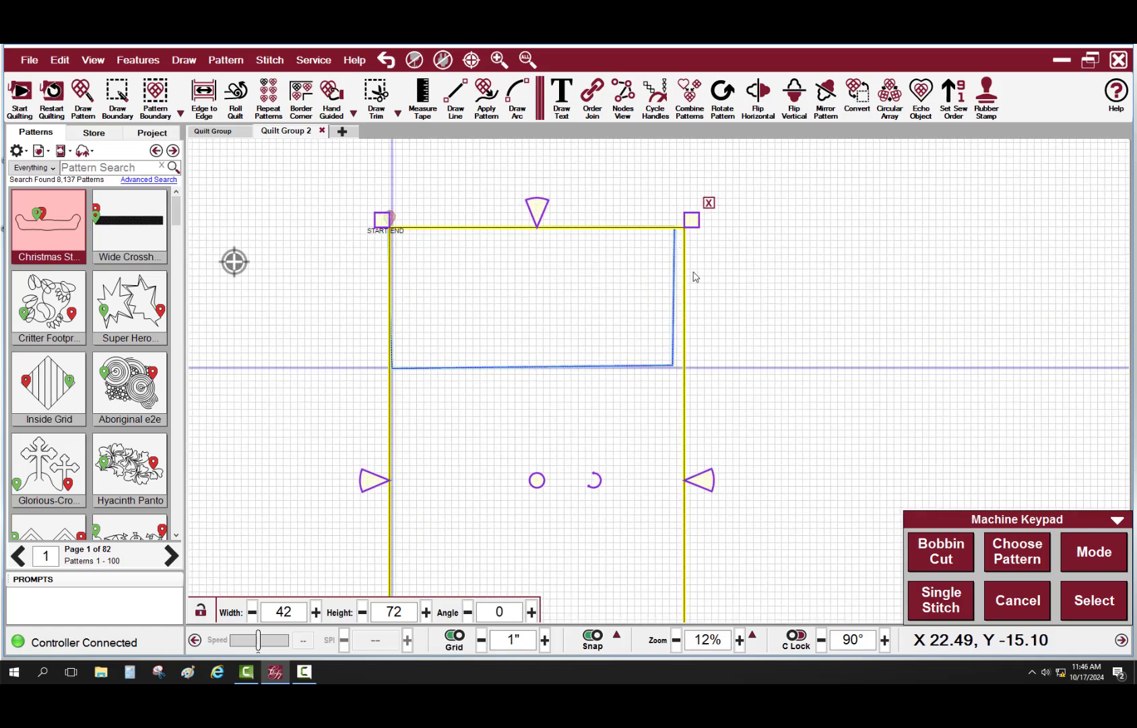
click(709, 487)
drag(707, 483, 701, 490)
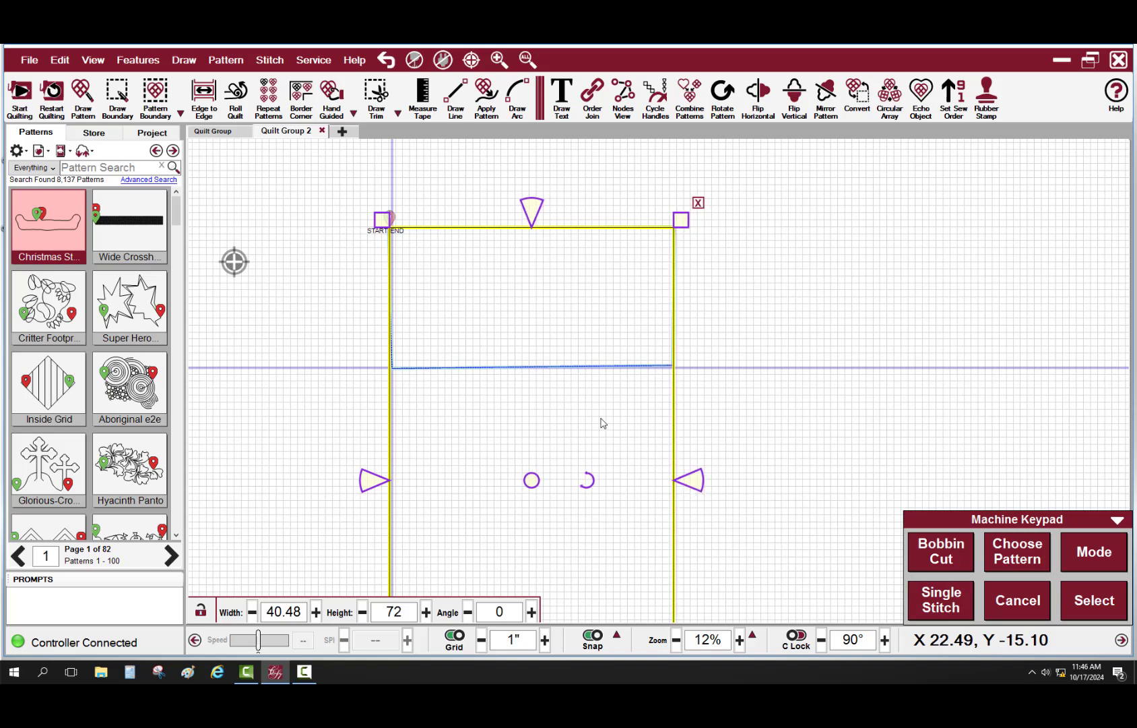
Step: Convert the tall rectangle from a pattern to a boundary
scroll(599, 431, down, 1)
scroll(599, 432, down, 2)
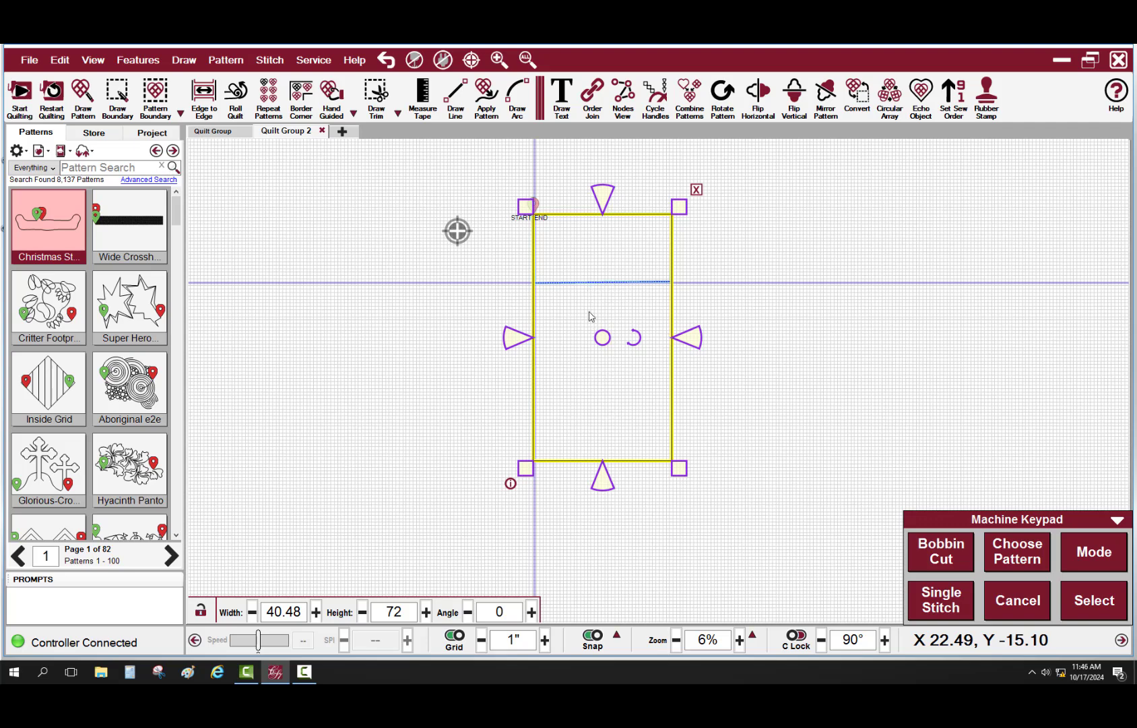
right_click(604, 402)
mouse_move(657, 570)
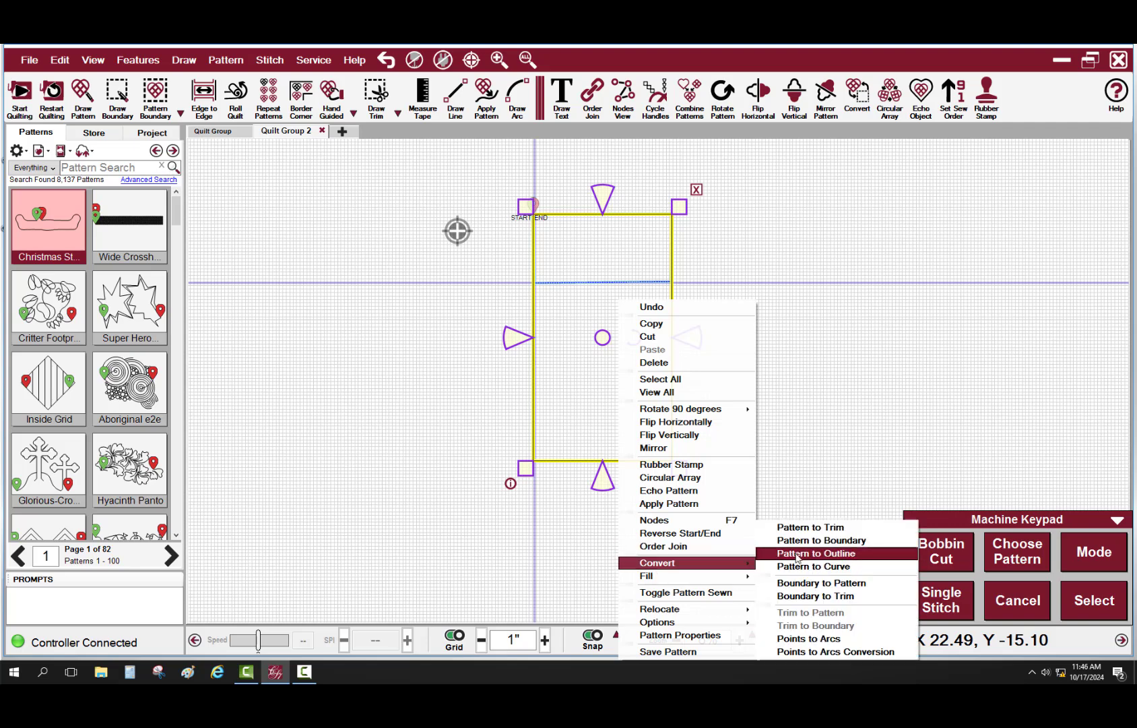
click(822, 542)
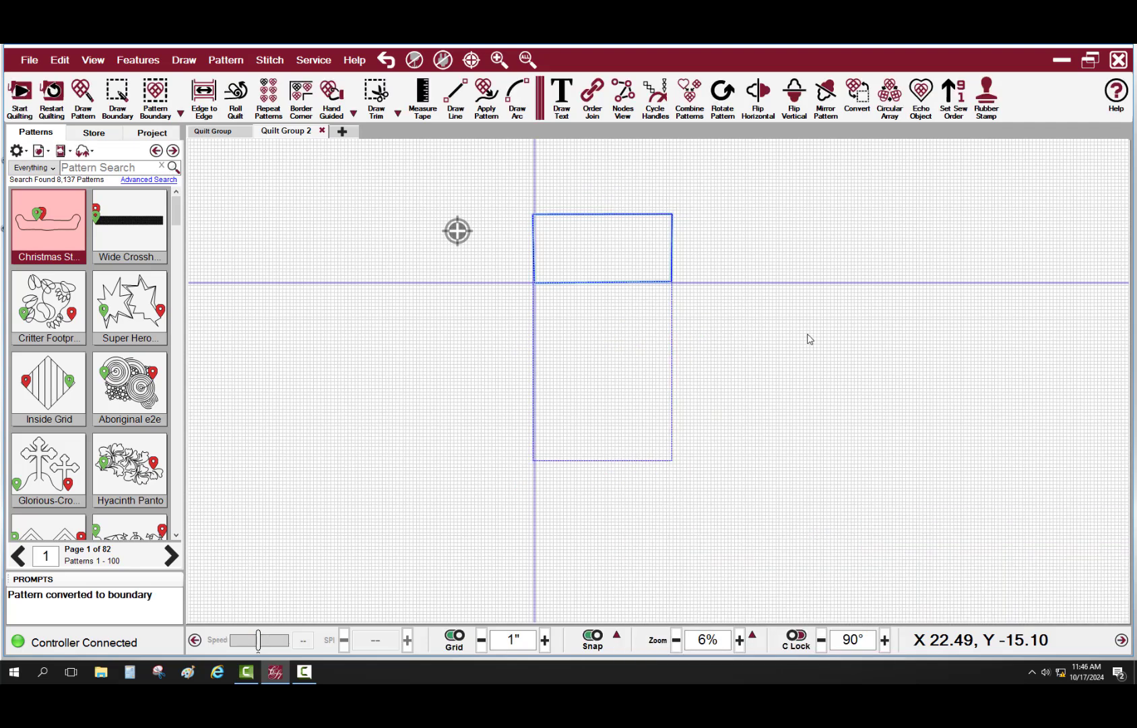
Step: Add the Wide Crosshatch 100x13 pattern to the project and place it across the top of the boundaries
scroll(594, 252, up, 2)
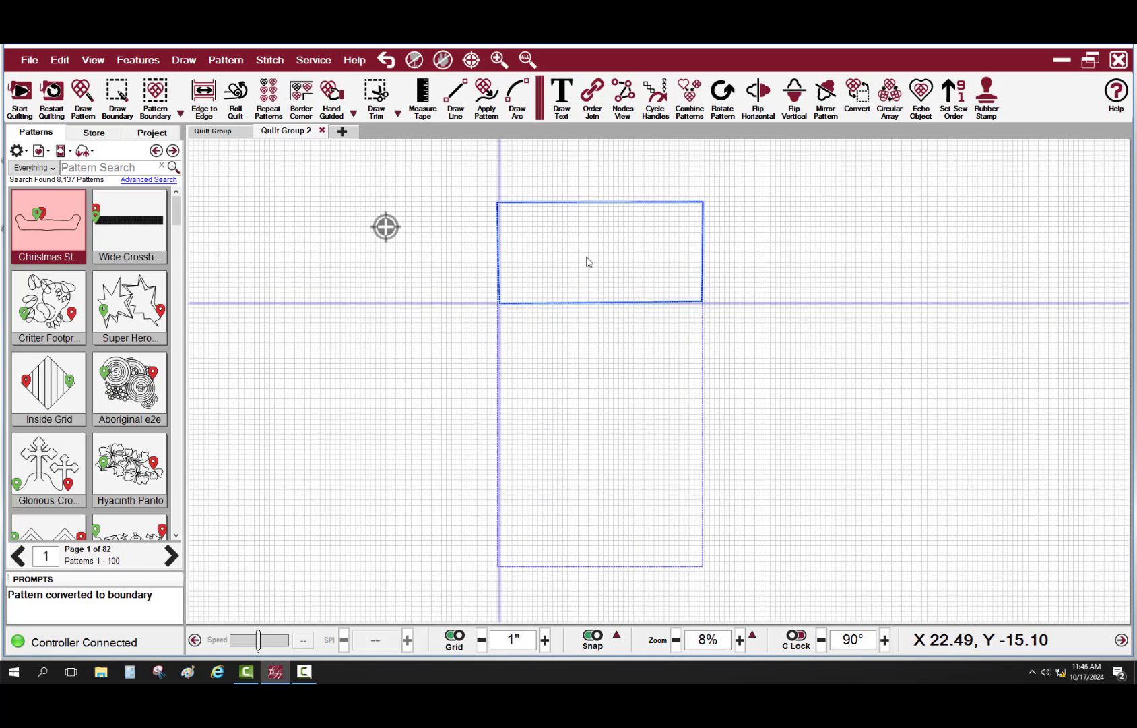
scroll(593, 246, up, 1)
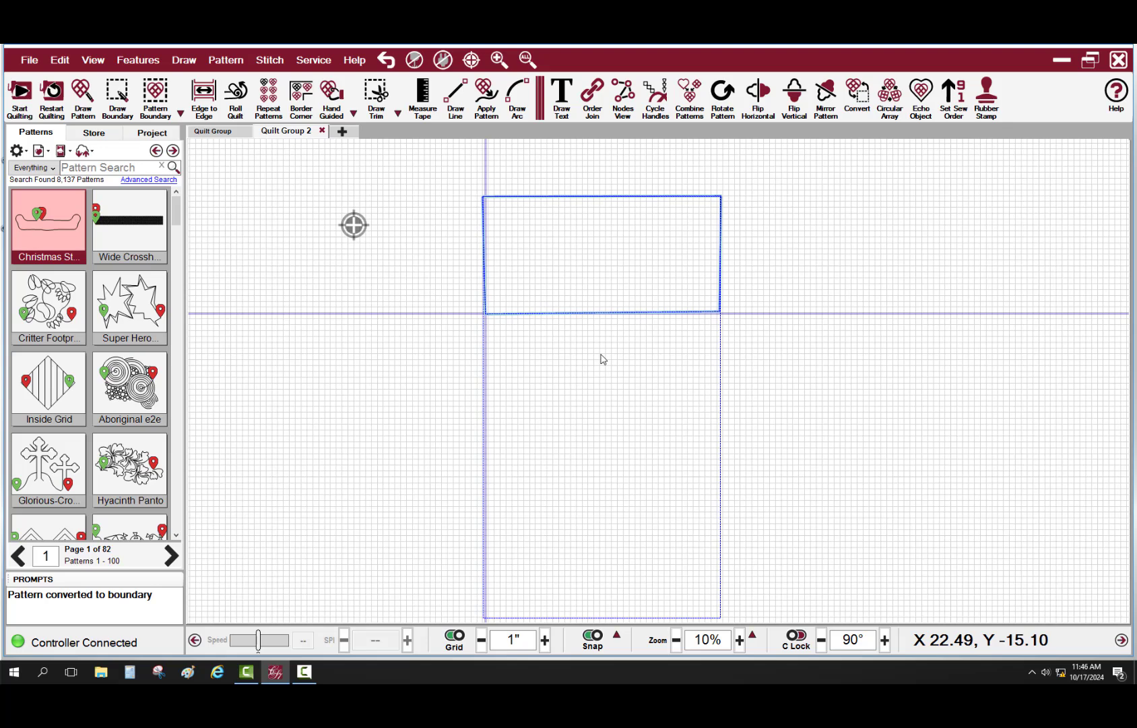
scroll(596, 411, down, 2)
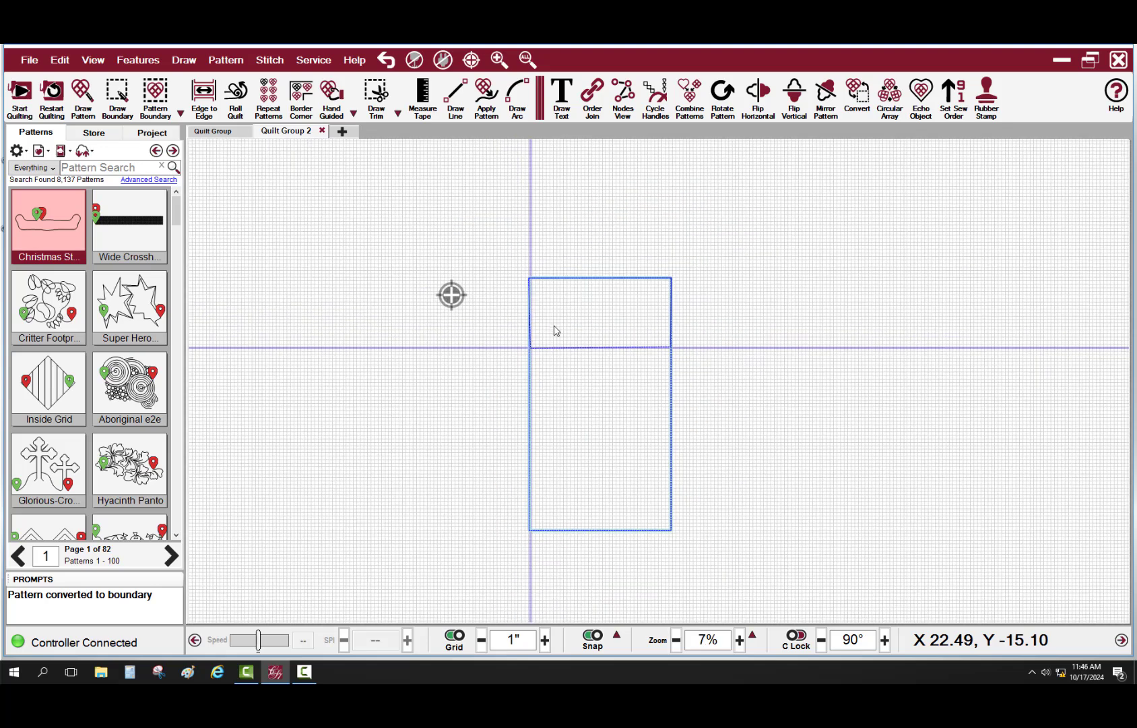
scroll(631, 340, down, 1)
double_click(140, 232)
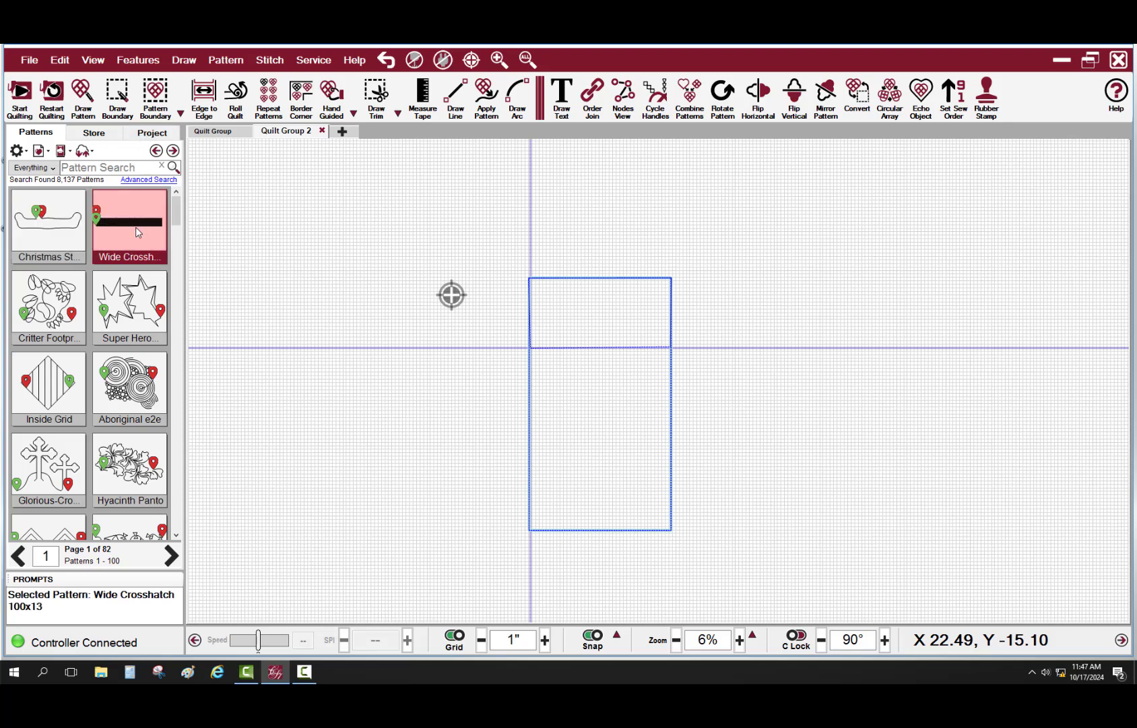
click(162, 135)
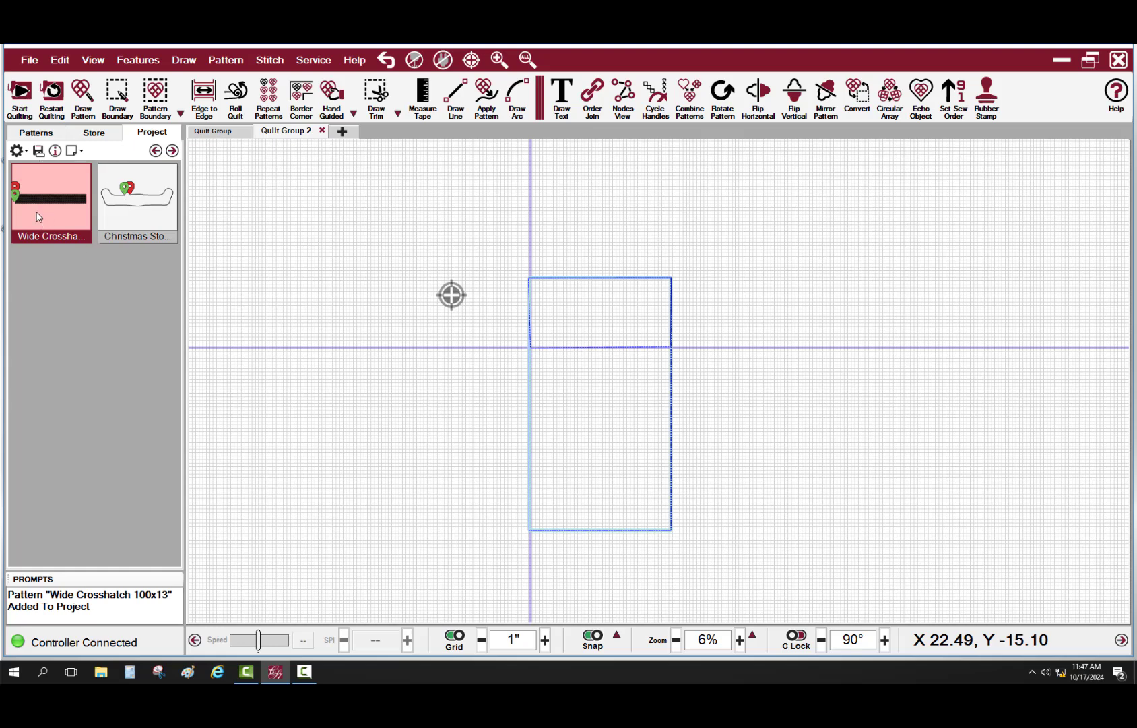
mouse_move(40, 202)
mouse_down()
mouse_move(88, 229)
mouse_move(322, 267)
mouse_move(528, 295)
mouse_move(721, 296)
mouse_move(698, 296)
mouse_up()
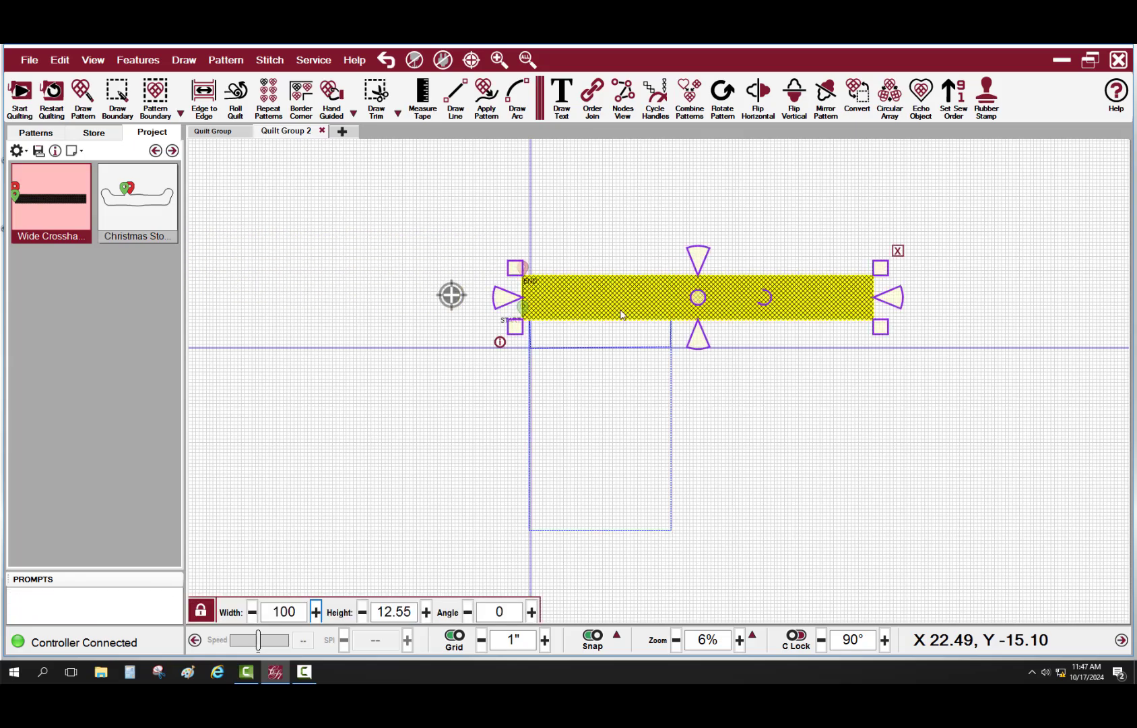
Step: Measure the side length of one diamond in the crosshatch pattern with the Measure Tape
scroll(608, 326, up, 5)
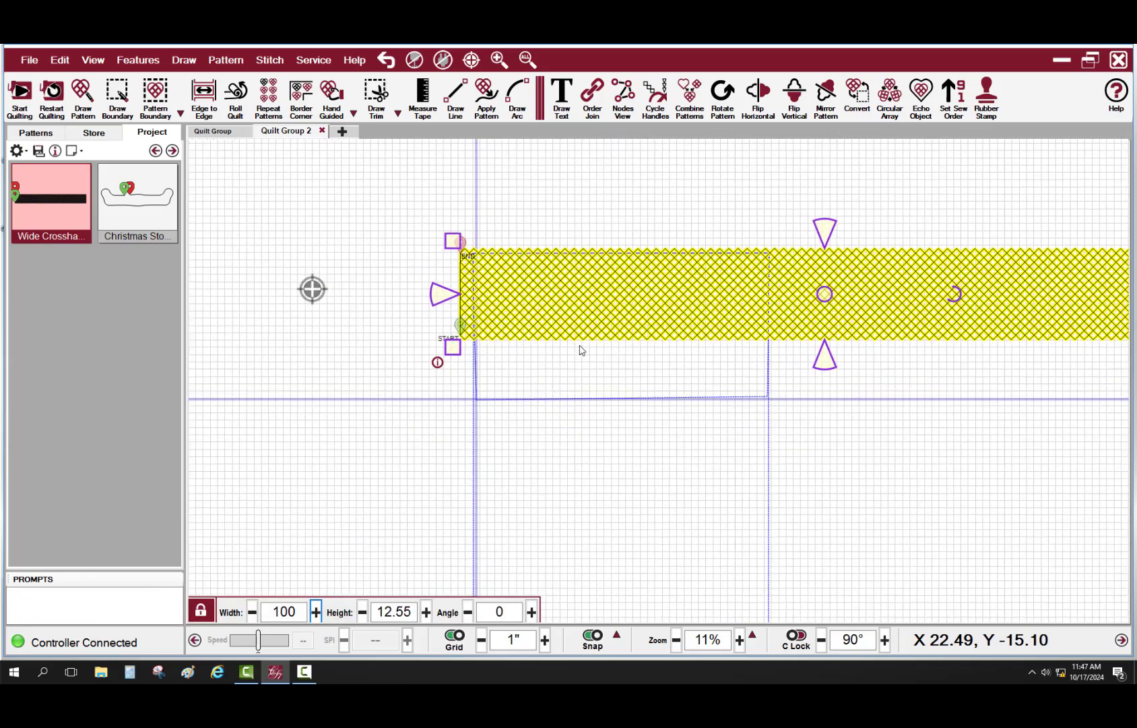
scroll(608, 327, up, 2)
scroll(582, 312, up, 1)
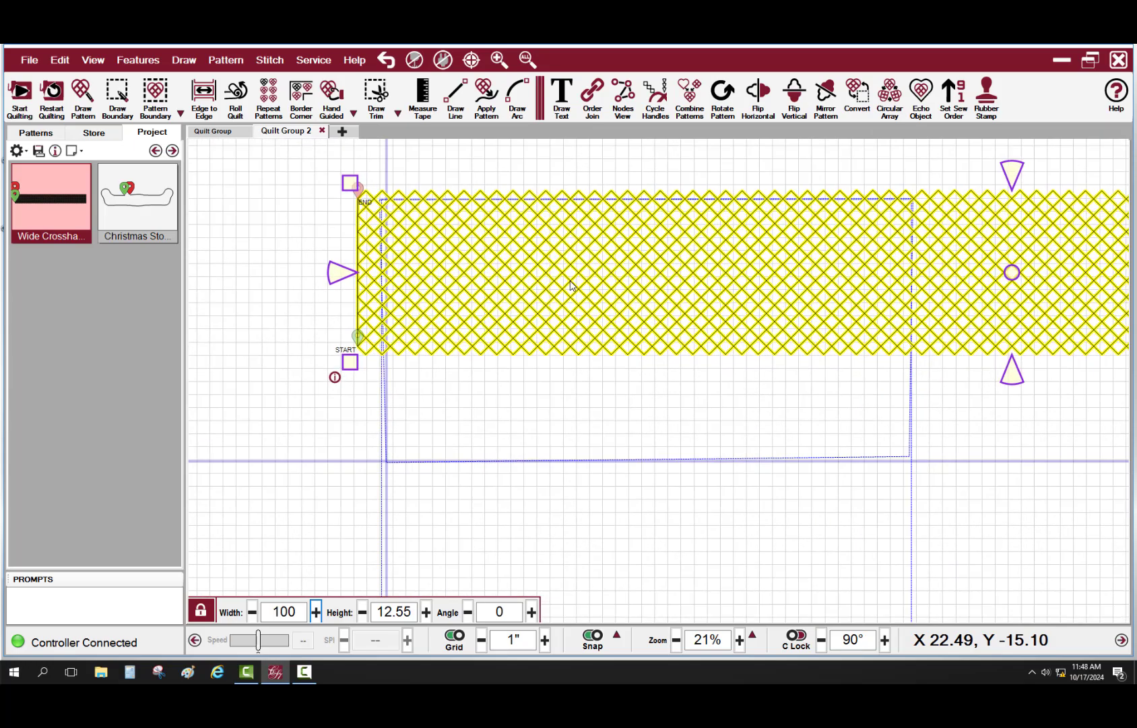
scroll(524, 266, up, 1)
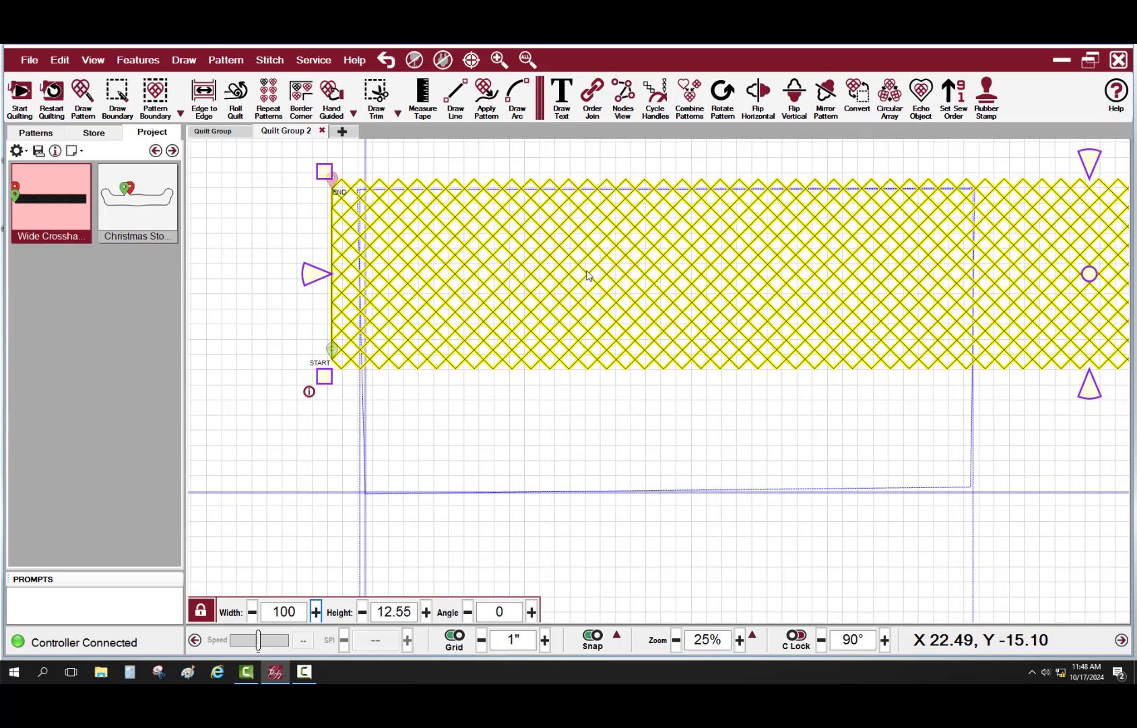
scroll(455, 263, up, 2)
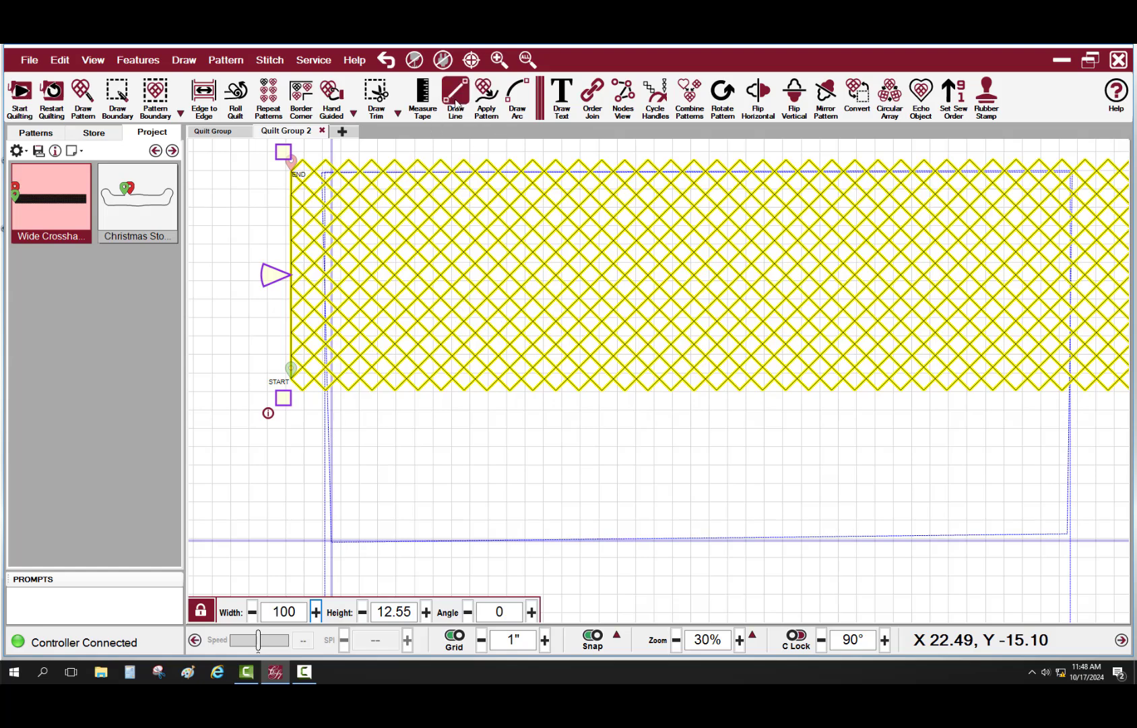
click(422, 96)
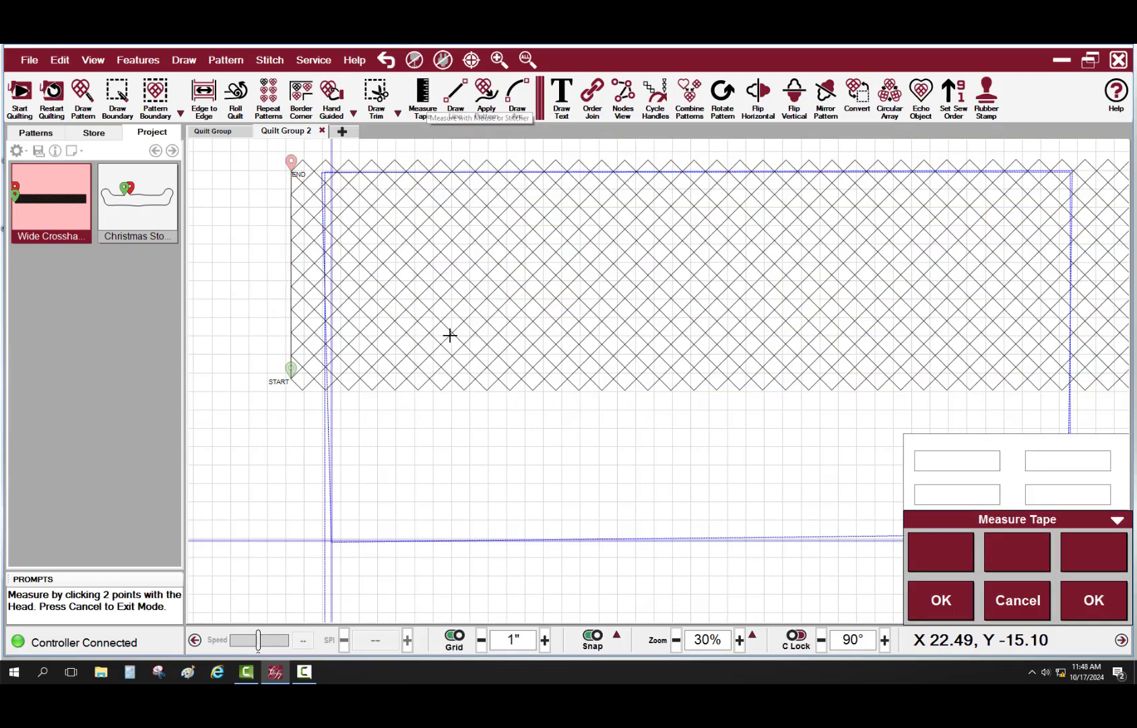
scroll(450, 335, up, 2)
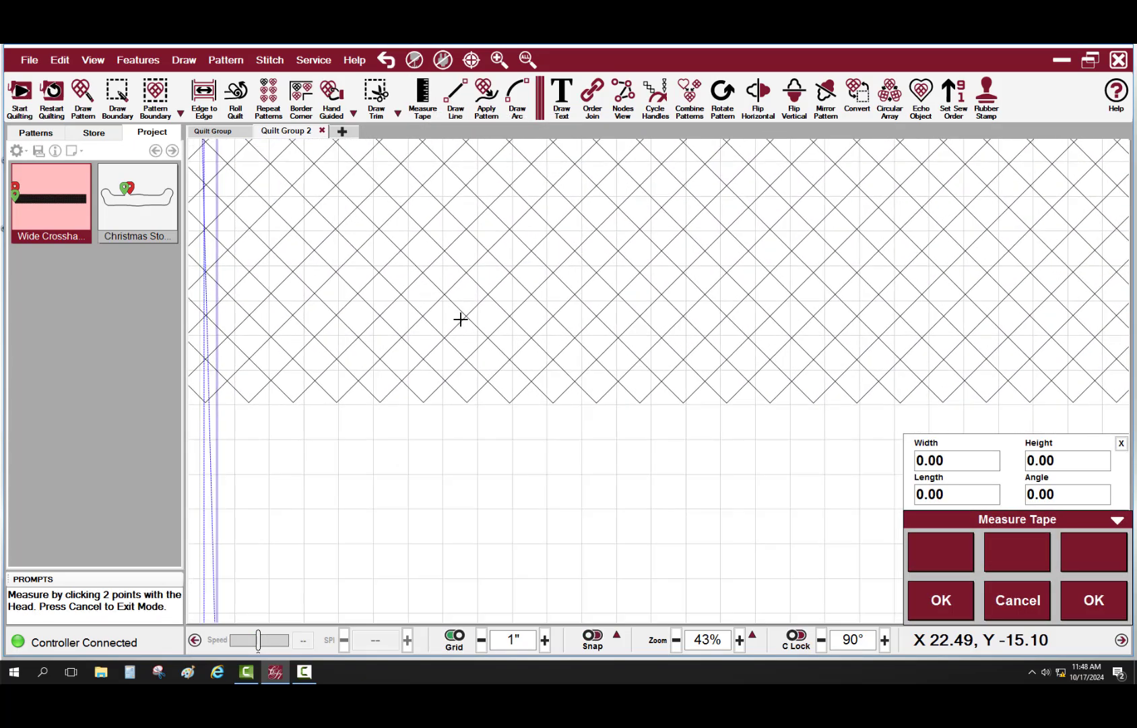
scroll(415, 364, up, 3)
click(416, 363)
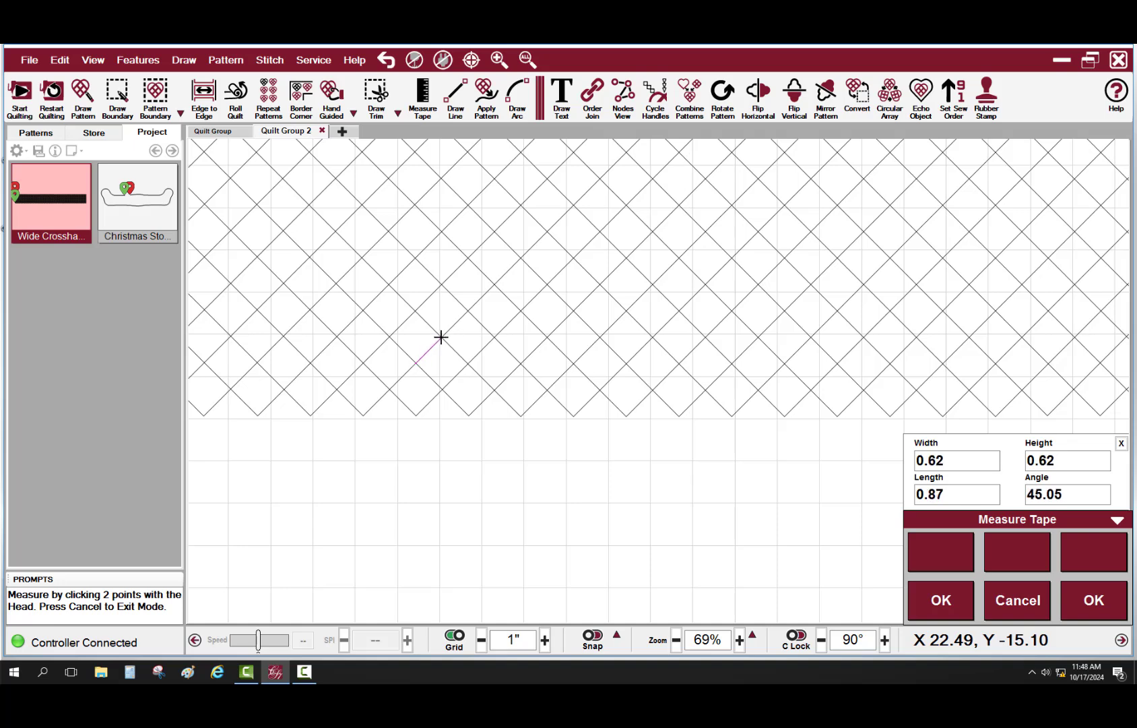
click(442, 337)
click(446, 344)
key(Escape)
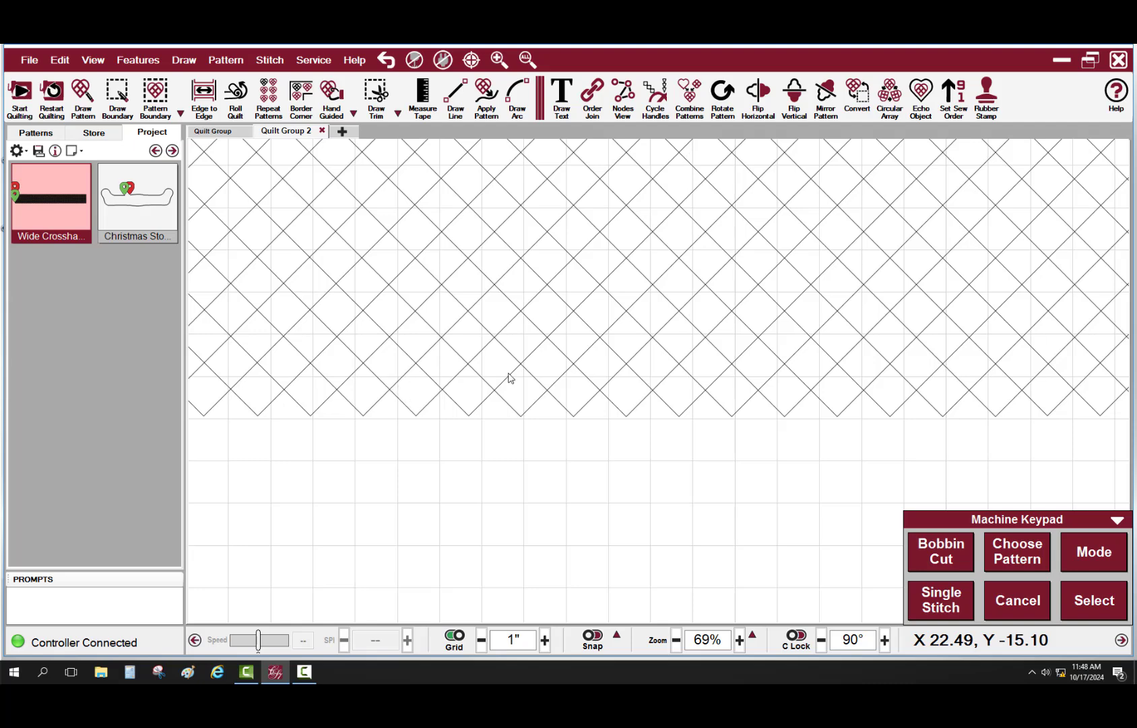
Step: Move the Wide Crosshatch pattern right until its left edge sits just outside the boundary's left edge, still covering the boundary's top
scroll(480, 369, down, 5)
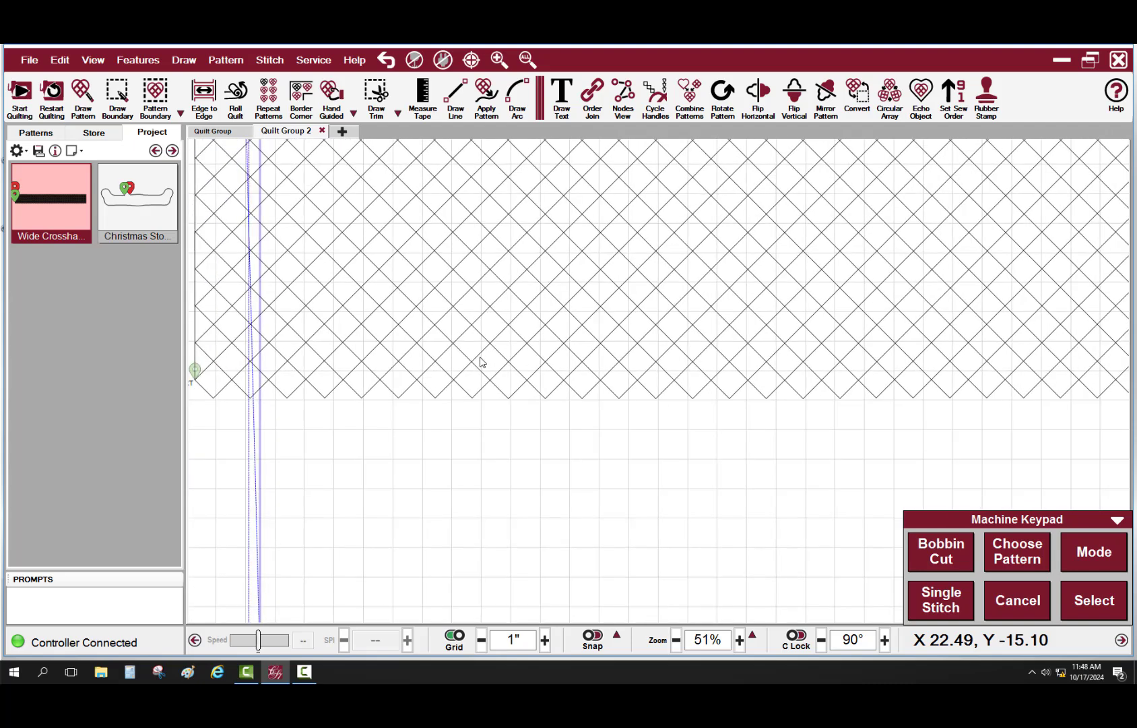
scroll(398, 252, down, 1)
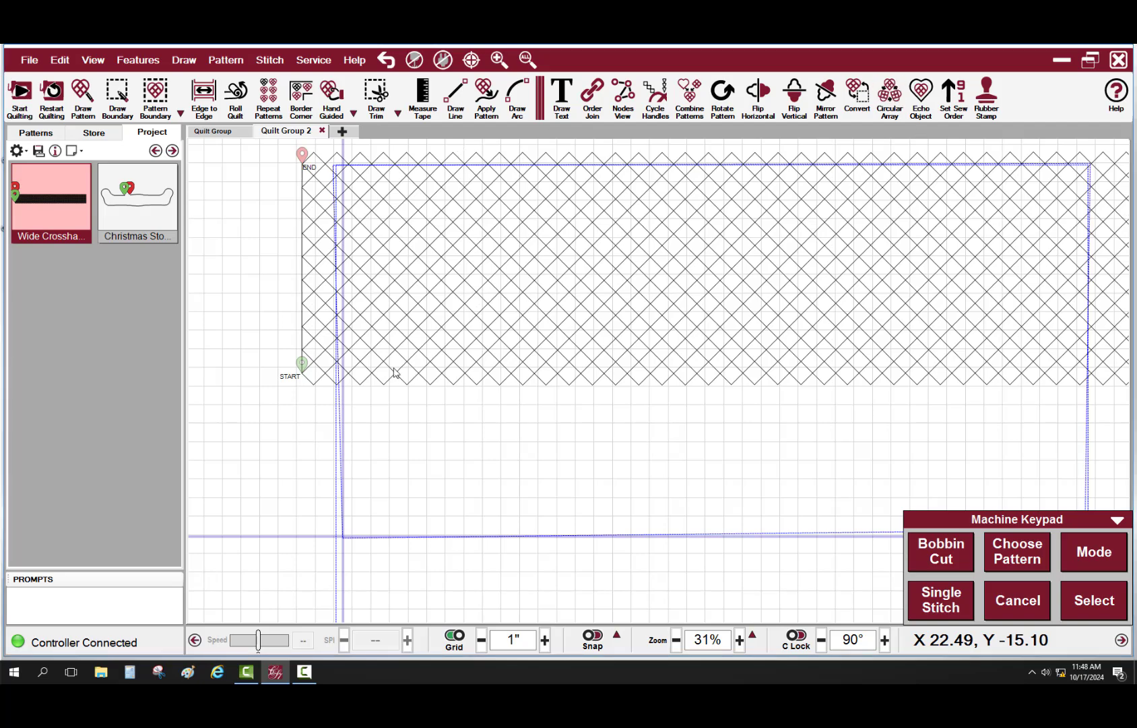
click(403, 297)
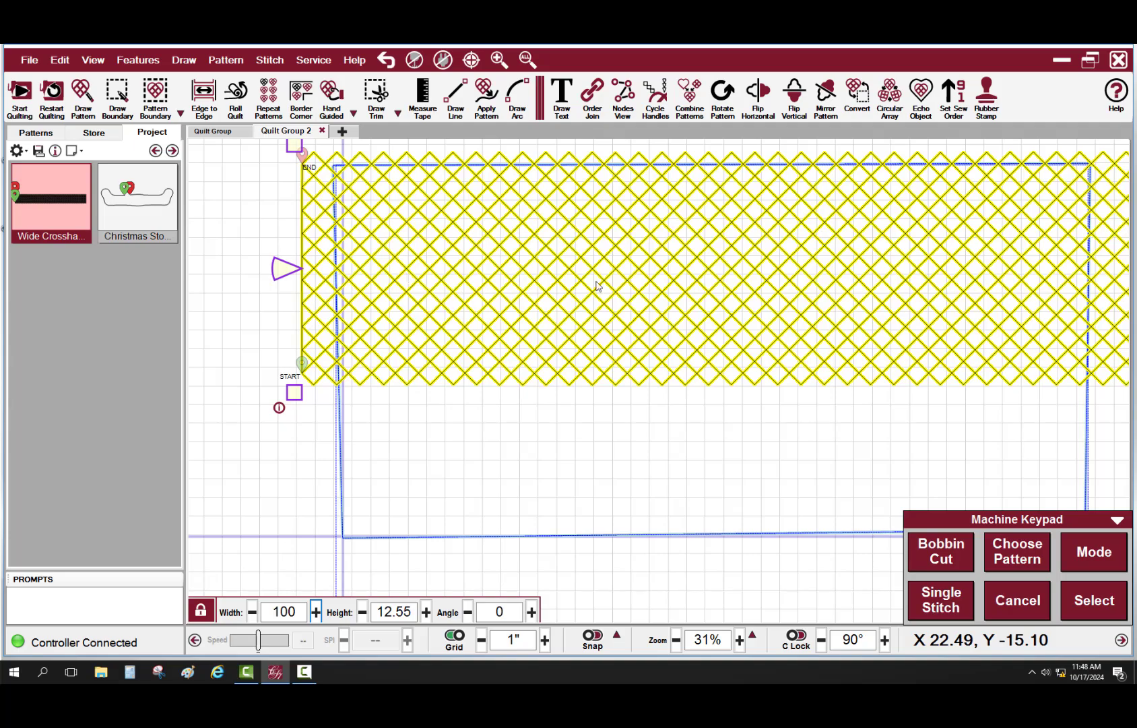
scroll(589, 296, down, 2)
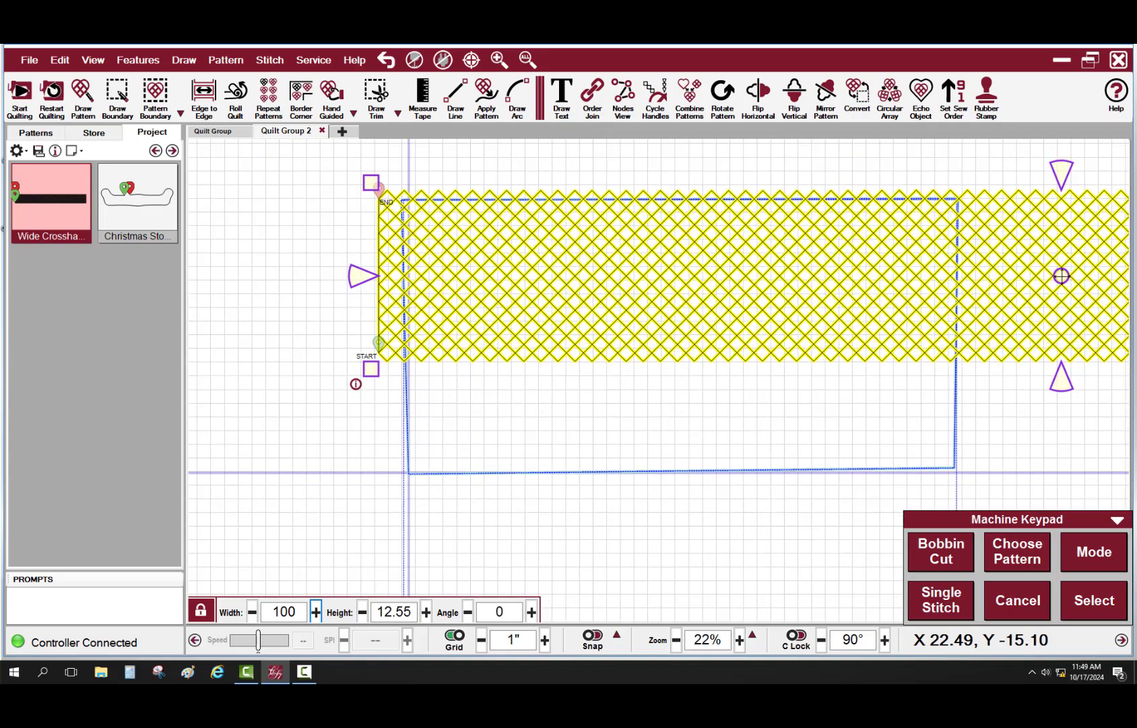
drag(1061, 276, 1077, 277)
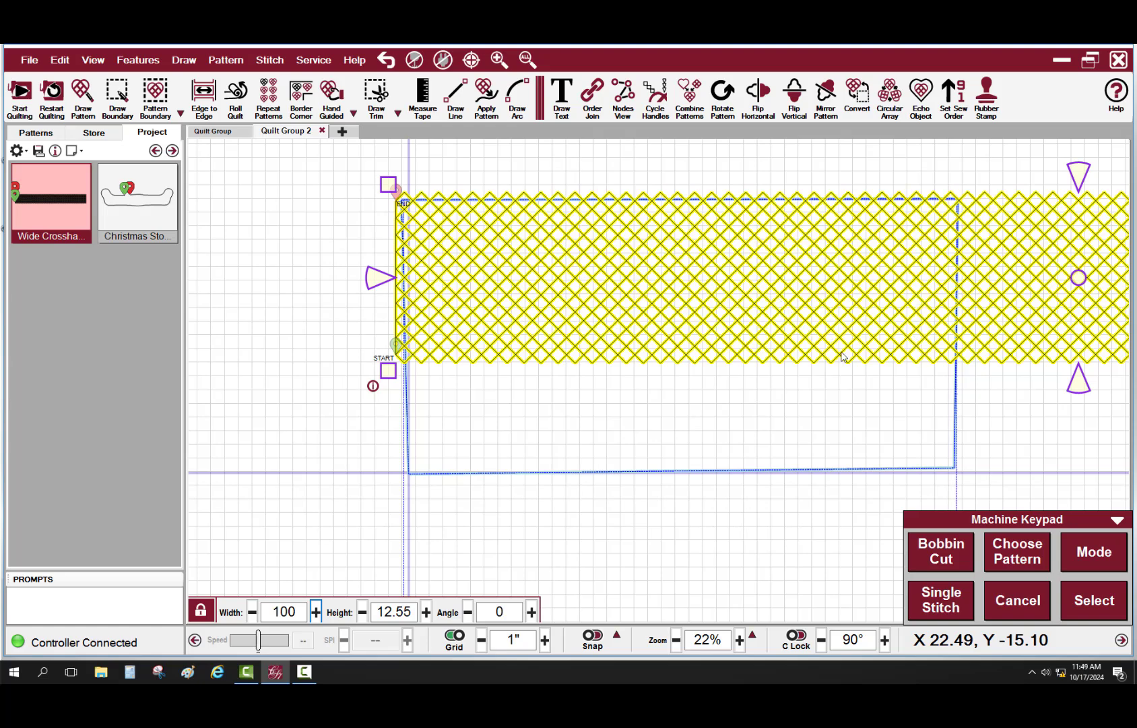
click(1002, 406)
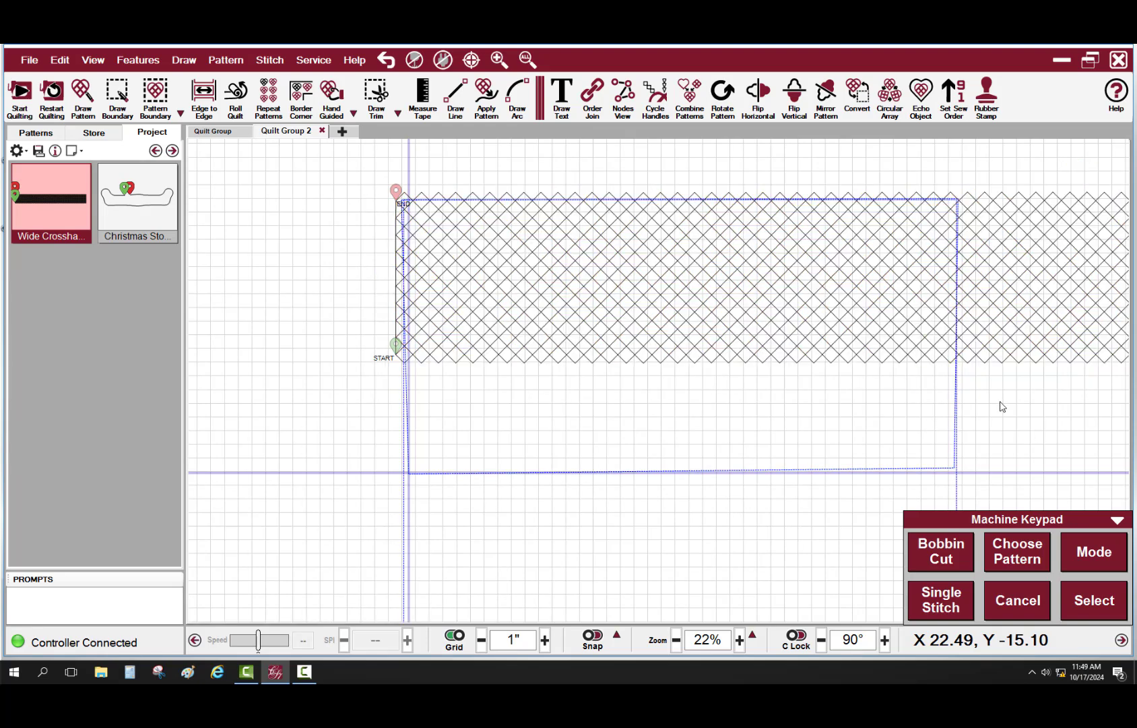
Step: Rubber-stamp a copy of the crosshatch pattern three diamonds below the original, with its left edge and diamonds aligned to it
click(815, 310)
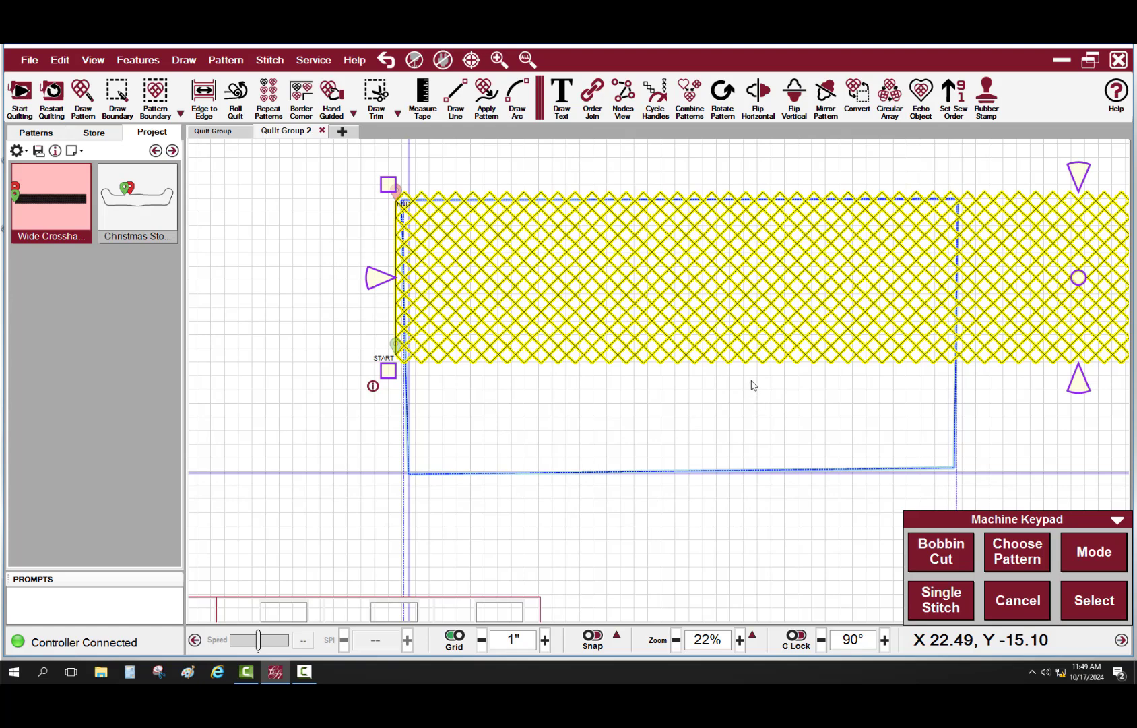
click(986, 93)
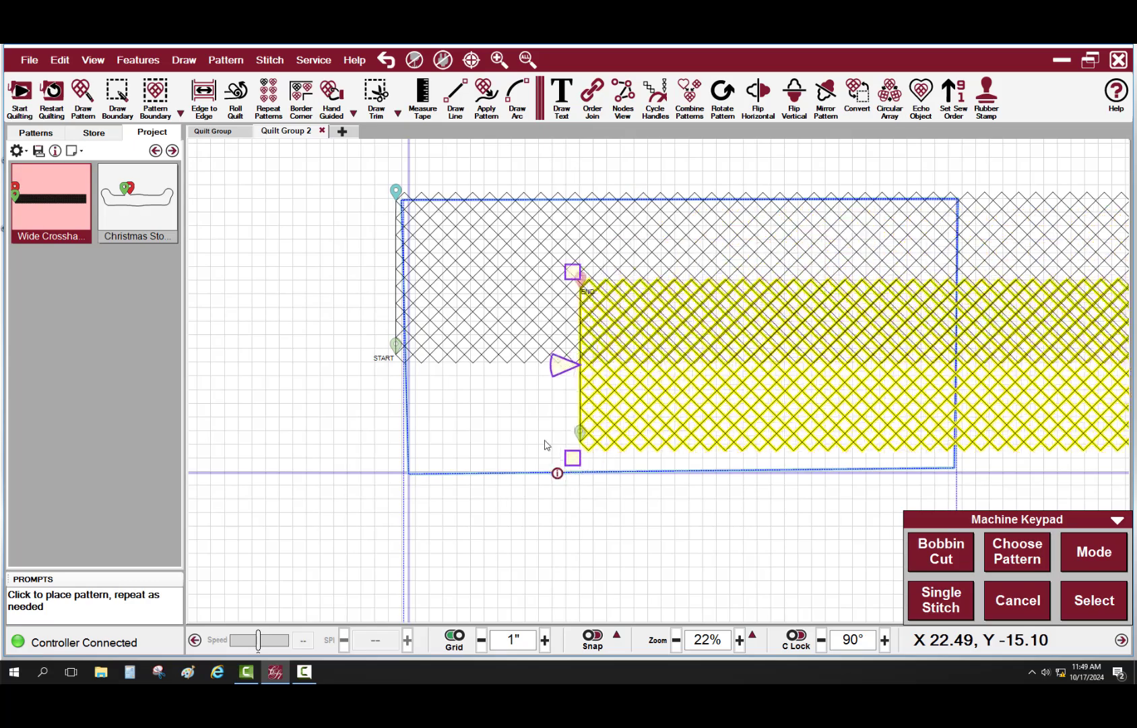
scroll(397, 506, up, 2)
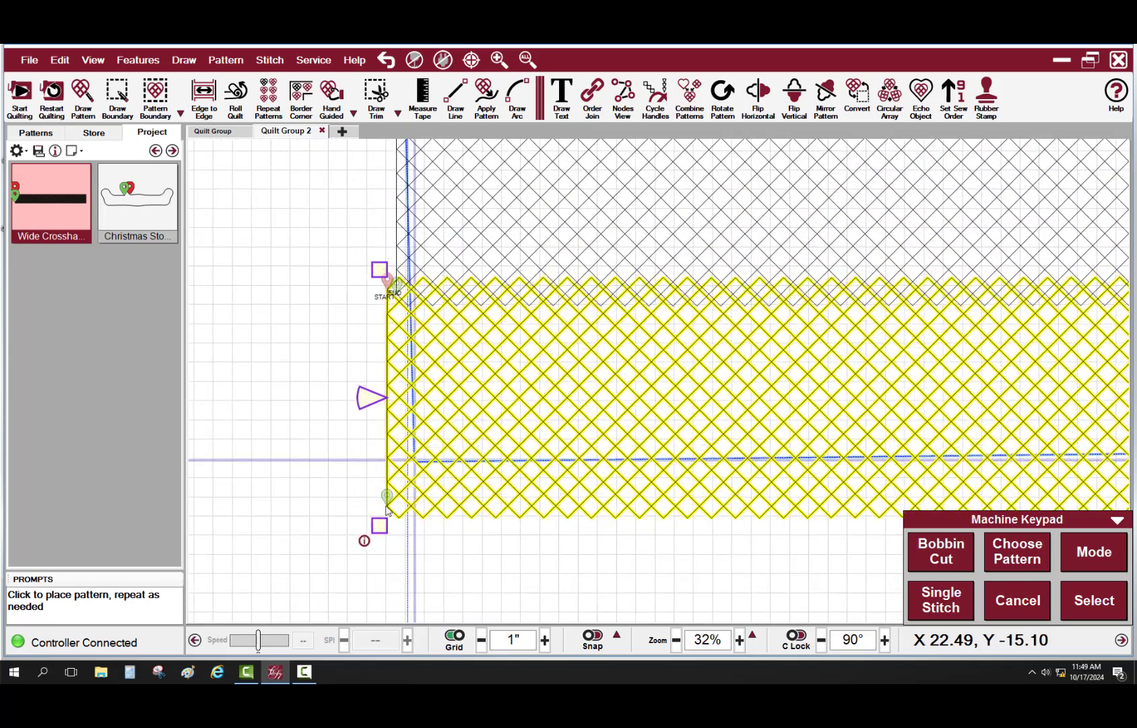
scroll(394, 546, down, 1)
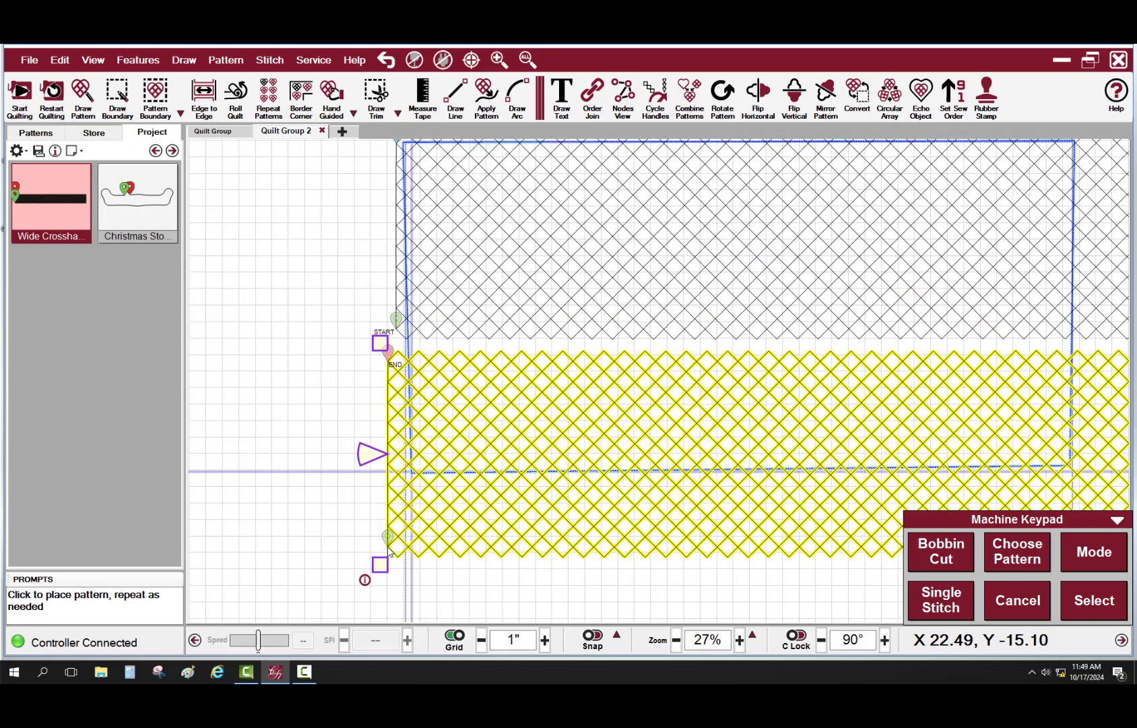
scroll(390, 546, up, 1)
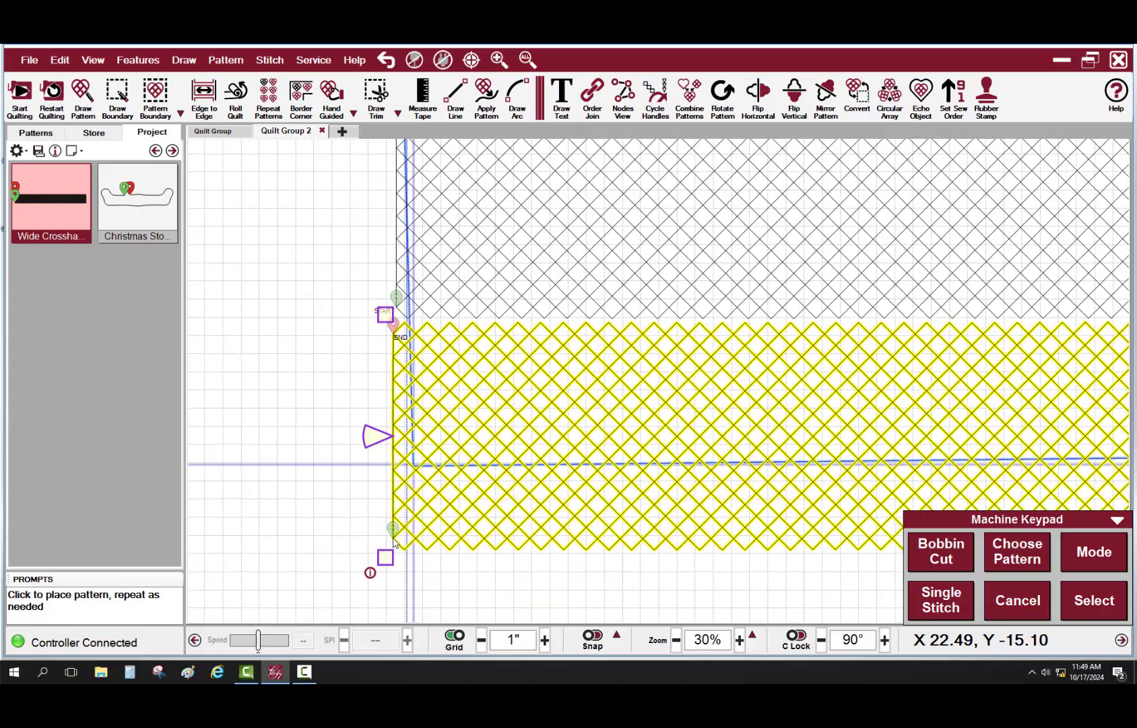
scroll(396, 536, up, 1)
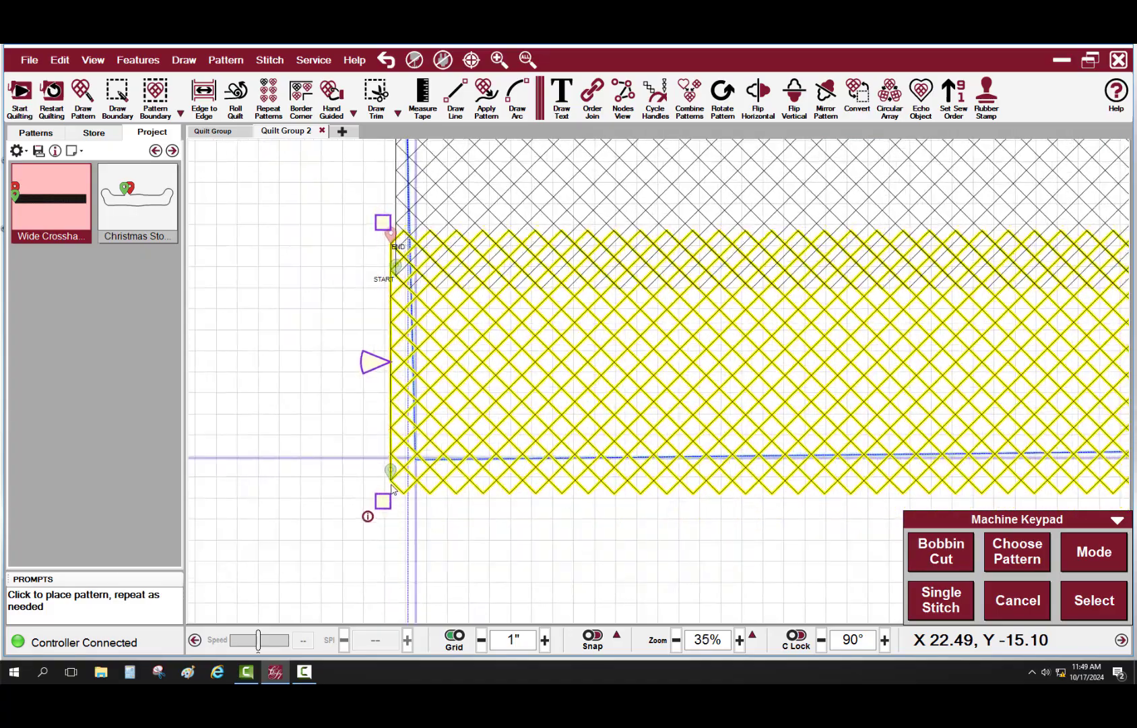
scroll(404, 536, down, 2)
scroll(406, 536, down, 1)
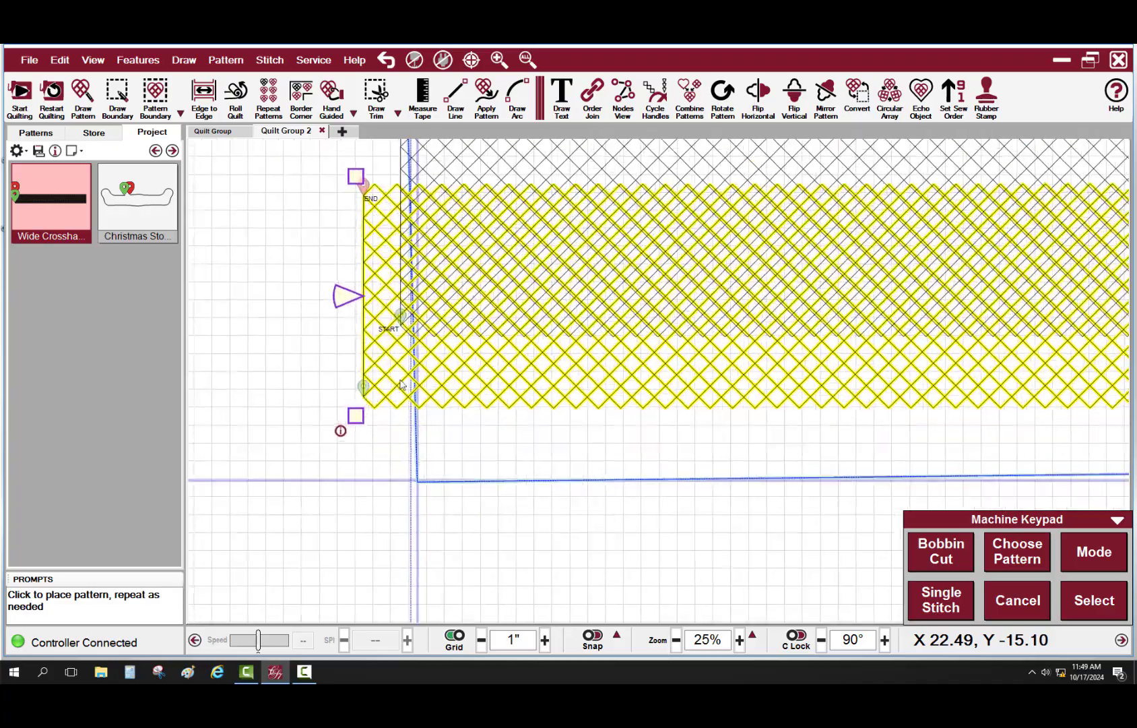
scroll(378, 404, up, 1)
scroll(411, 366, up, 1)
scroll(398, 381, up, 2)
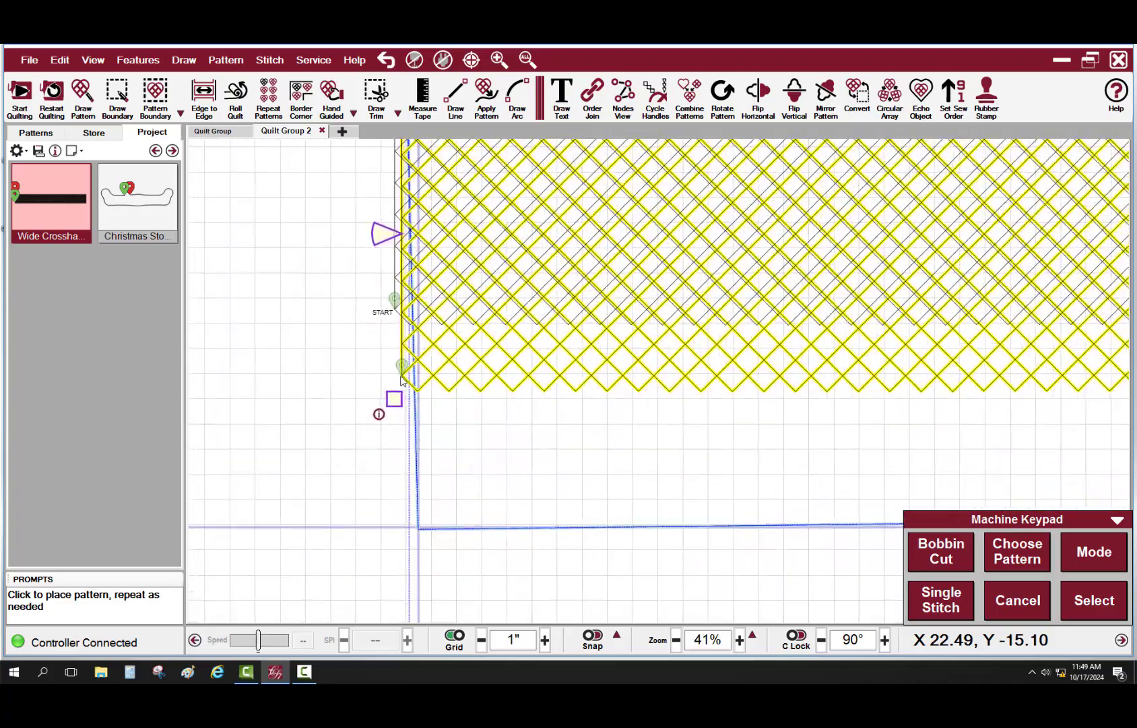
scroll(396, 383, up, 1)
scroll(397, 379, up, 1)
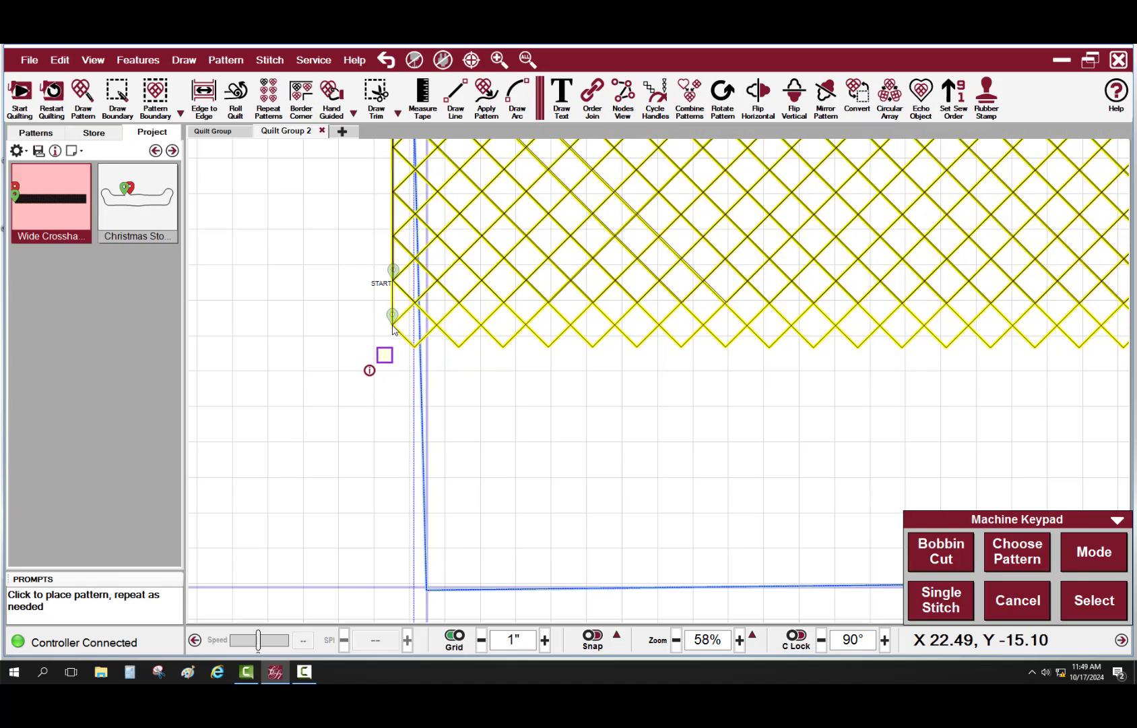
scroll(393, 378, up, 1)
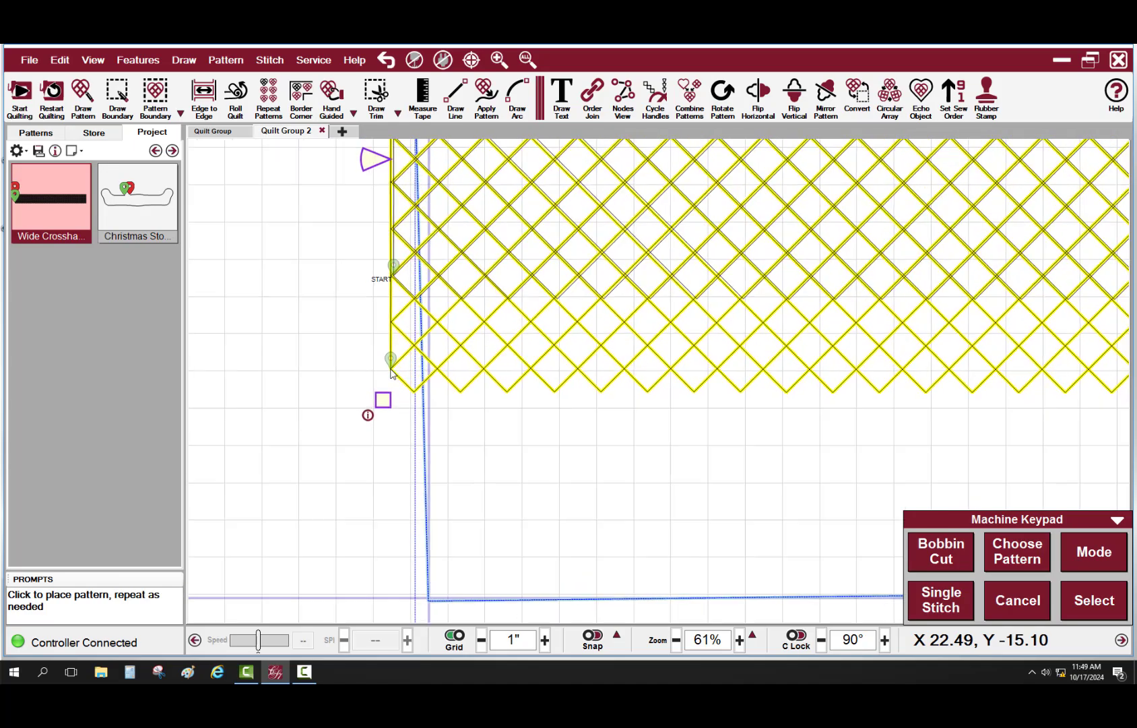
scroll(396, 374, up, 5)
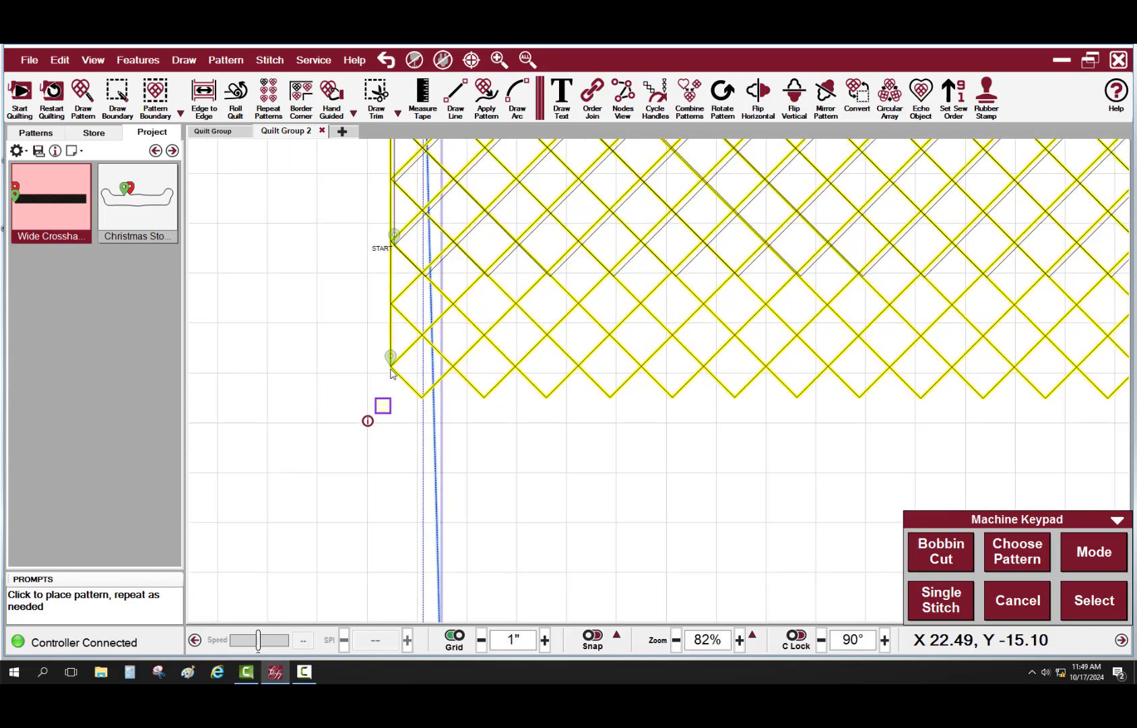
scroll(395, 377, up, 1)
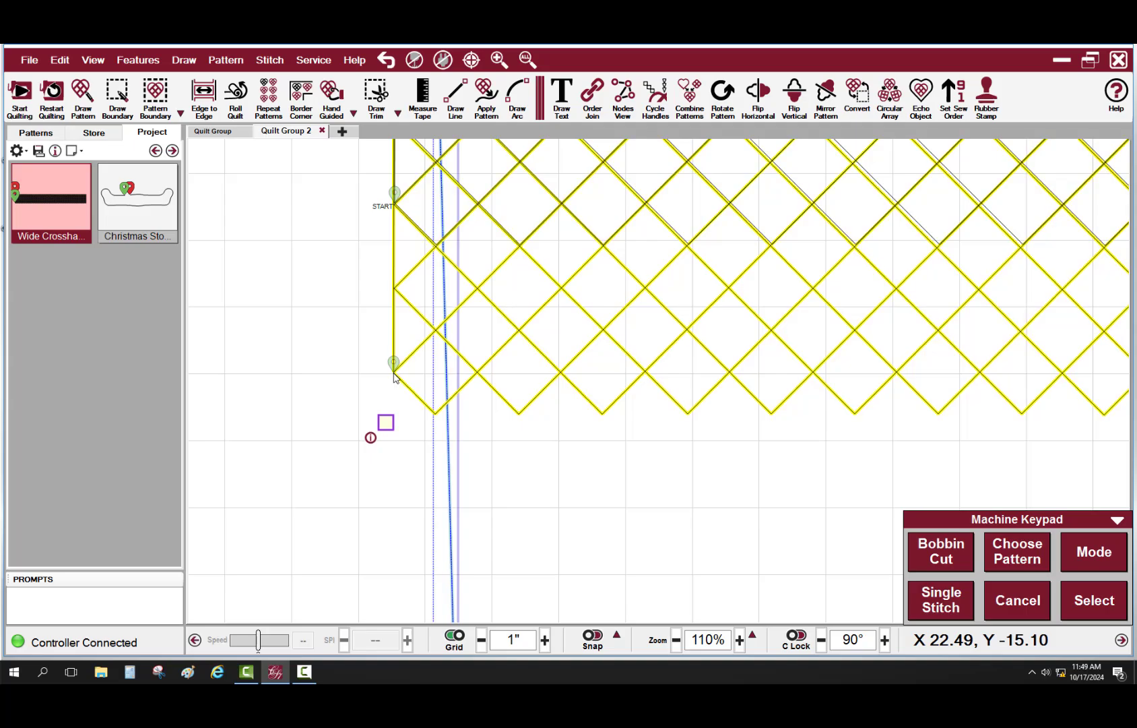
drag(396, 390, 394, 459)
scroll(394, 458, up, 1)
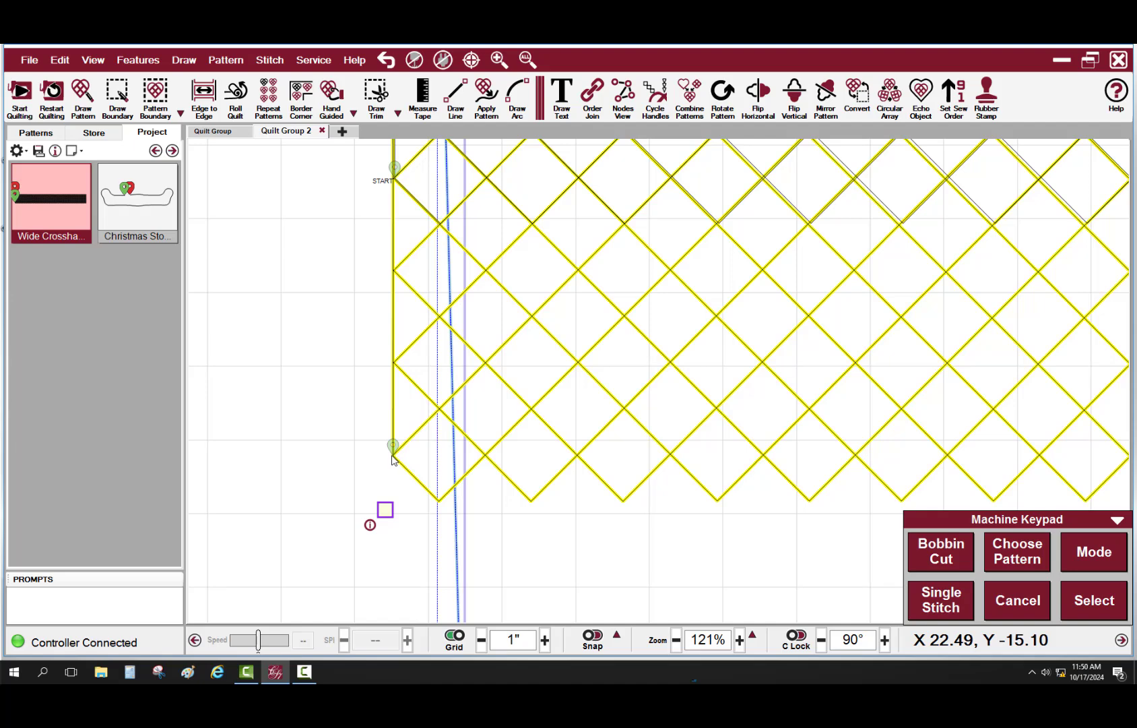
drag(392, 456, 395, 459)
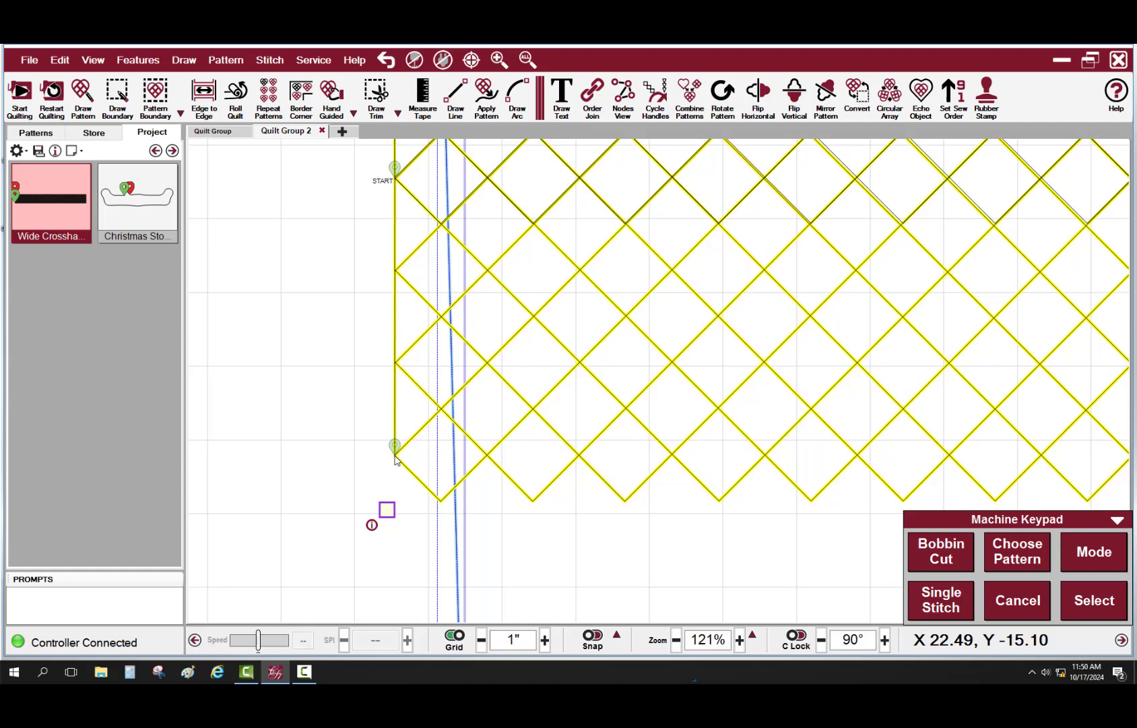
scroll(396, 458, down, 5)
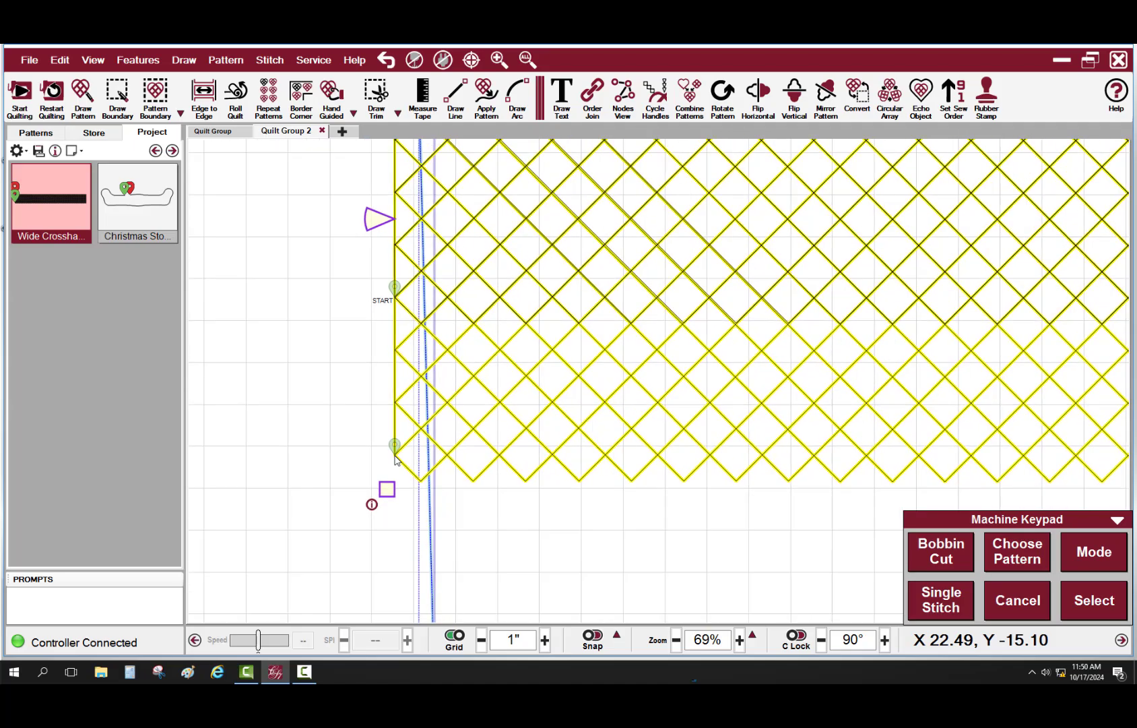
scroll(395, 459, up, 3)
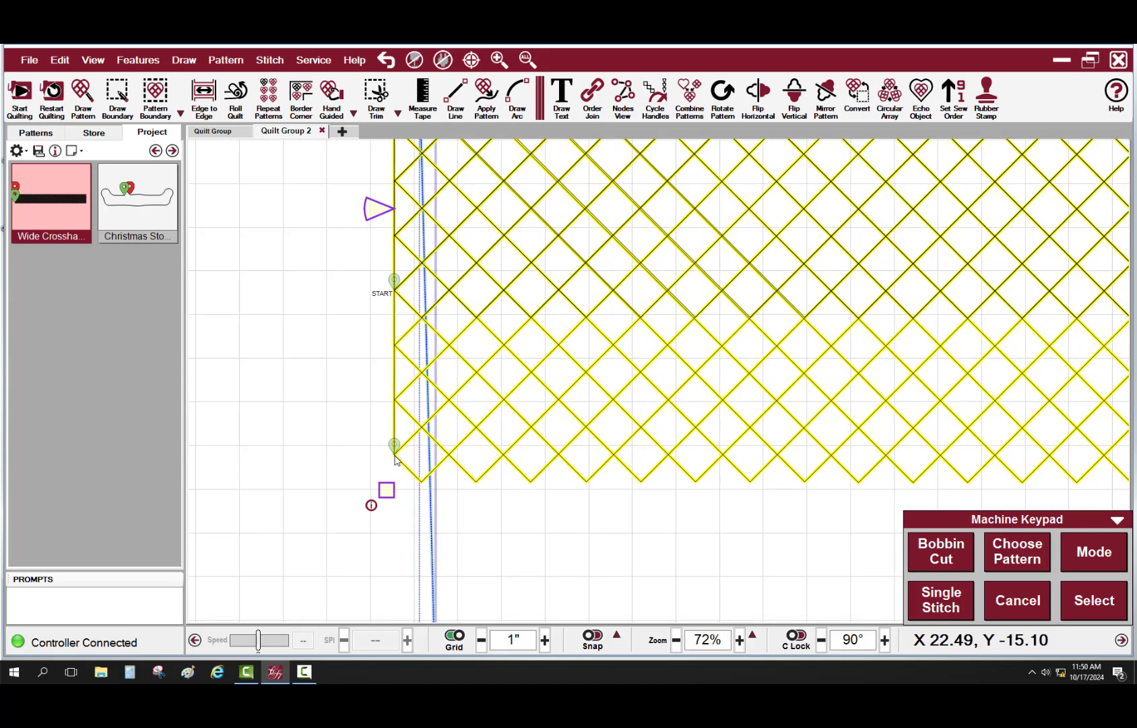
click(395, 458)
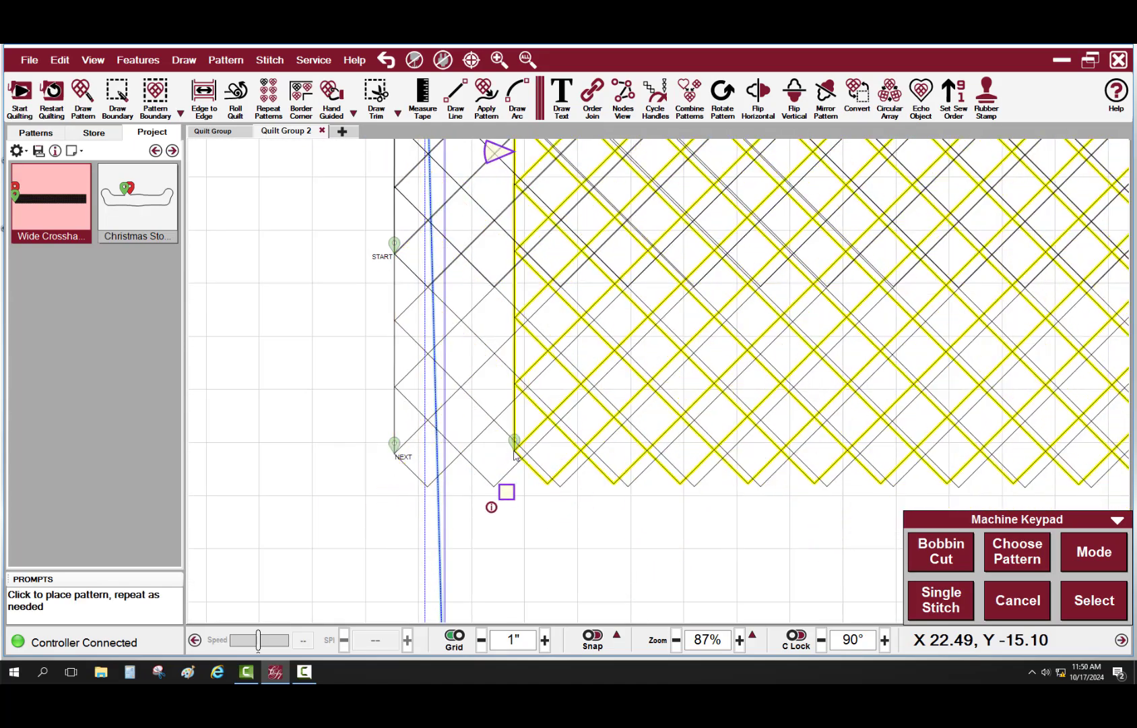
Step: Stamp another crosshatch copy below the previous one, left edges aligned and overlapping by one diamond row, extending past the boundary's lower edge
scroll(588, 506, down, 1)
drag(576, 521, 624, 422)
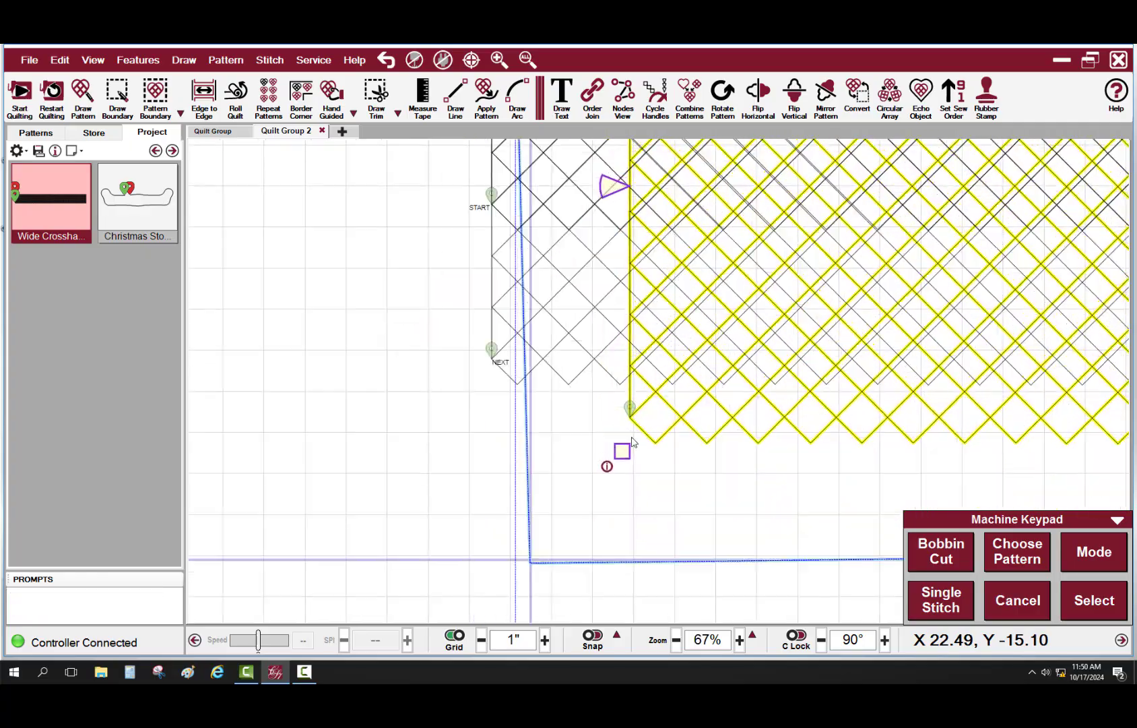
scroll(532, 561, down, 3)
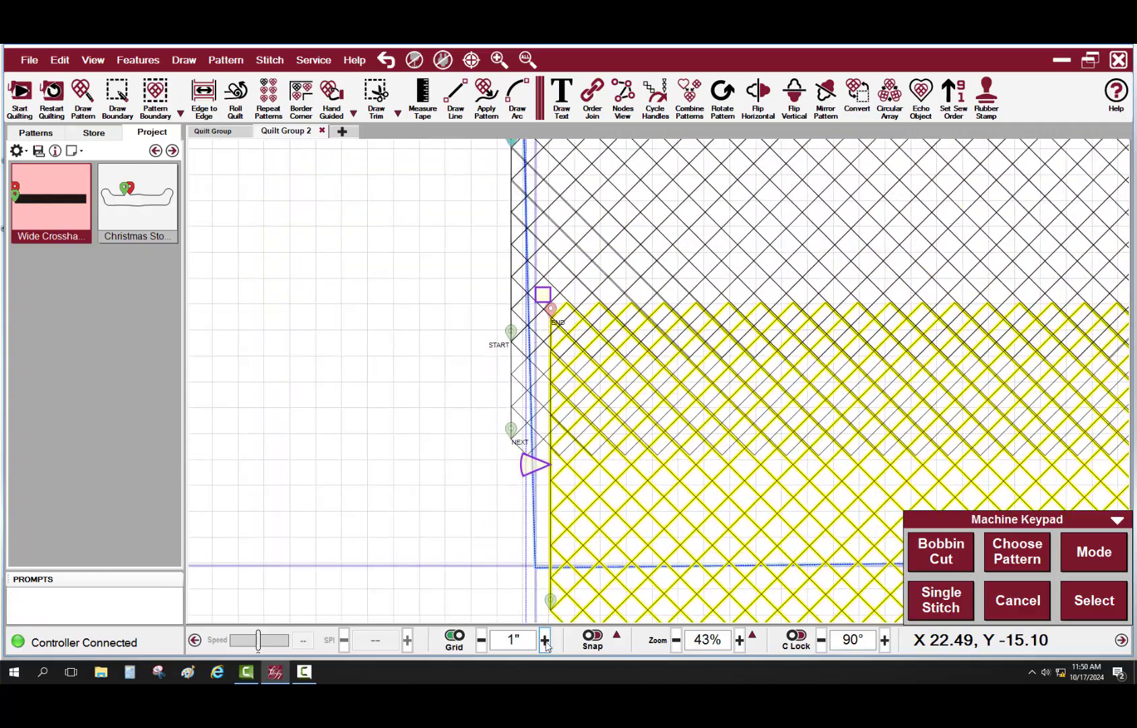
scroll(525, 586, up, 2)
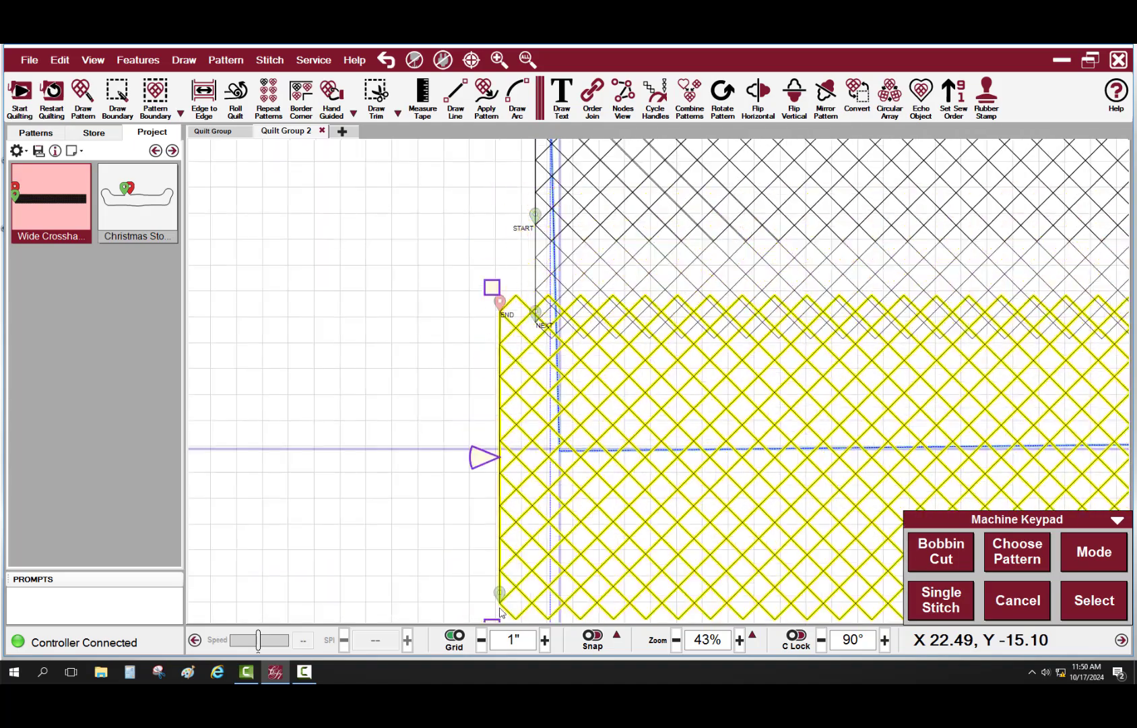
drag(535, 608, 523, 682)
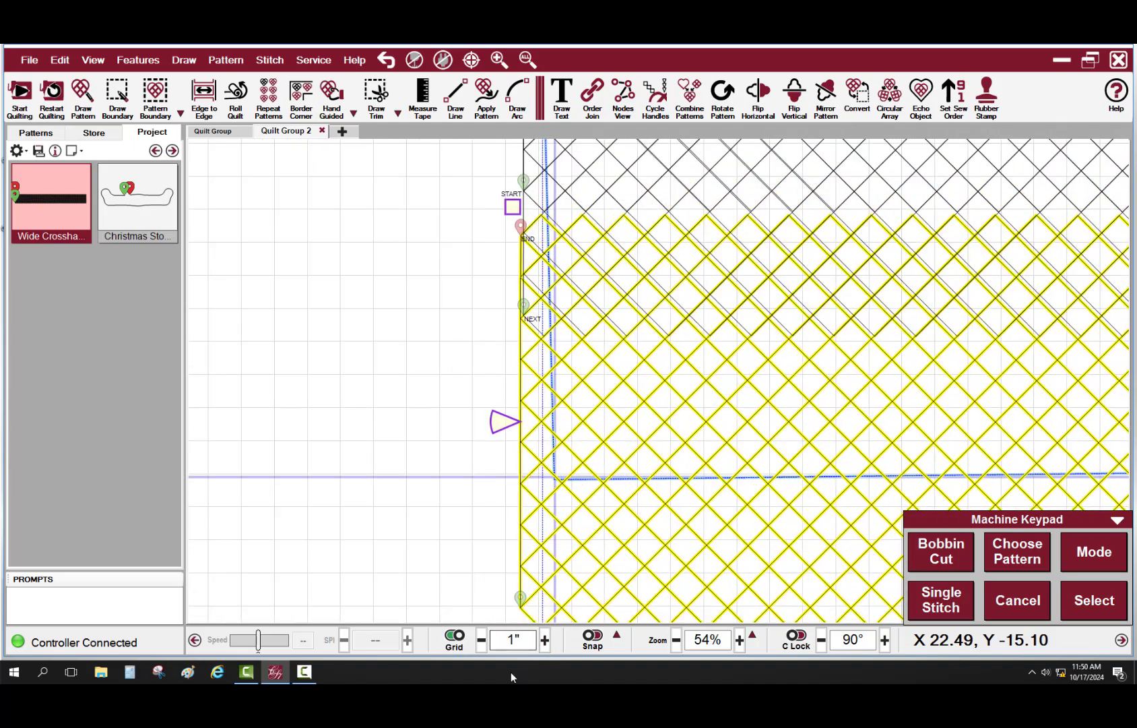
scroll(475, 610, down, 2)
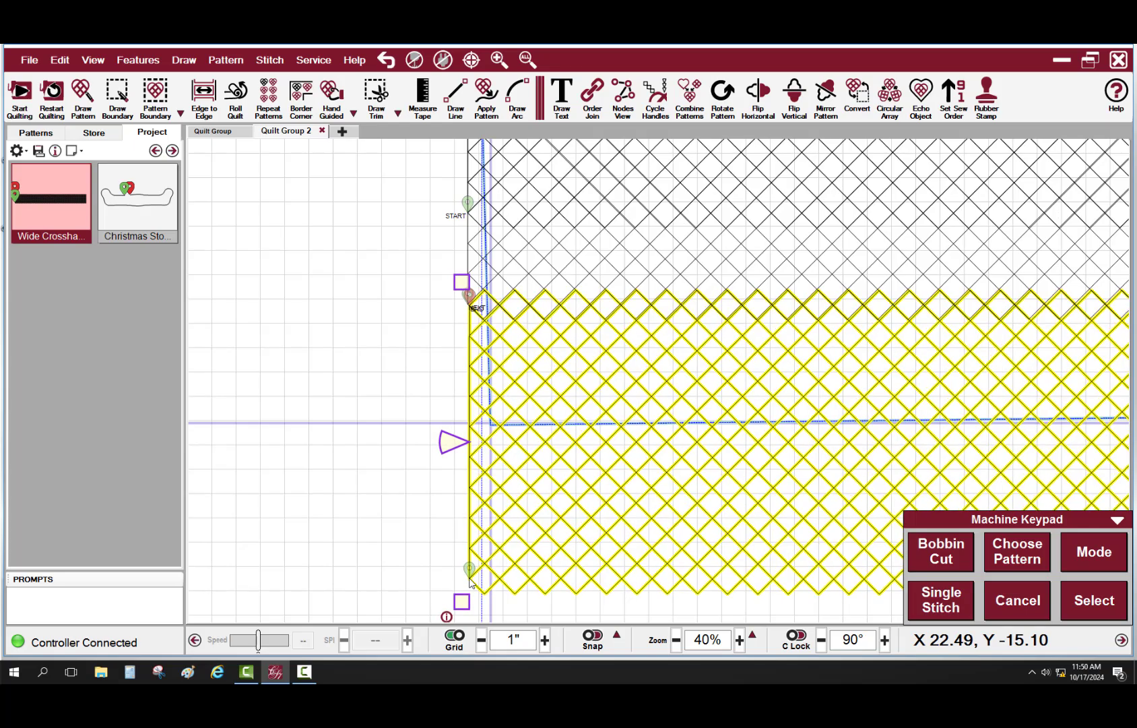
scroll(469, 582, up, 1)
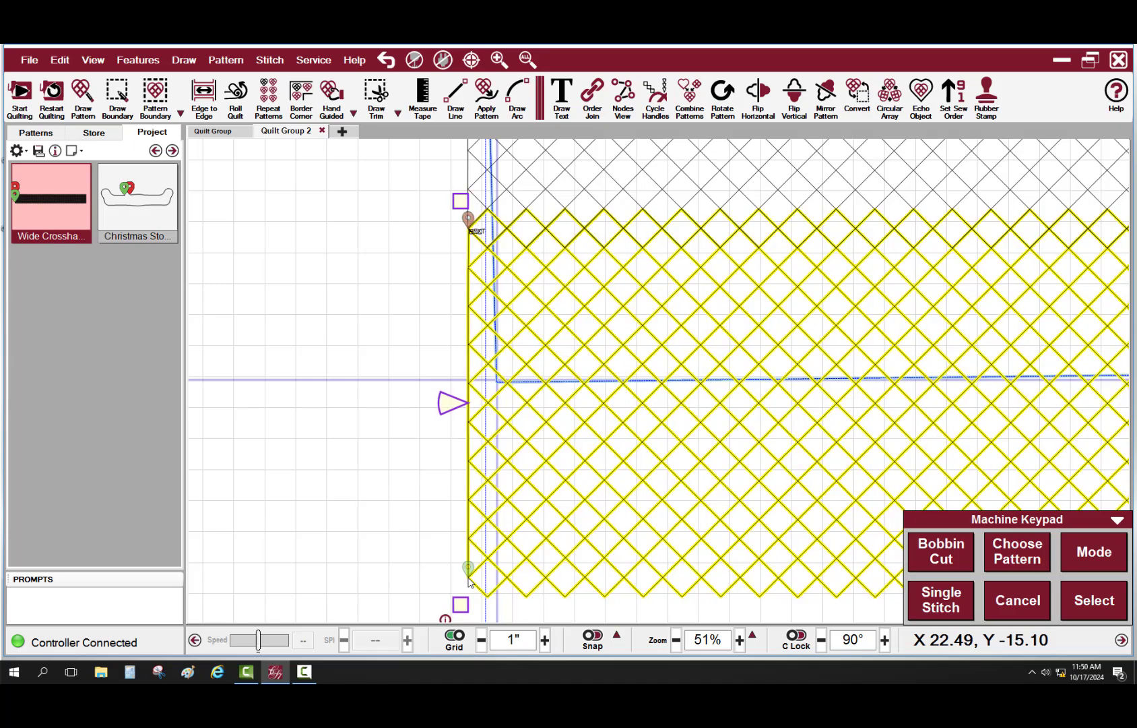
click(469, 581)
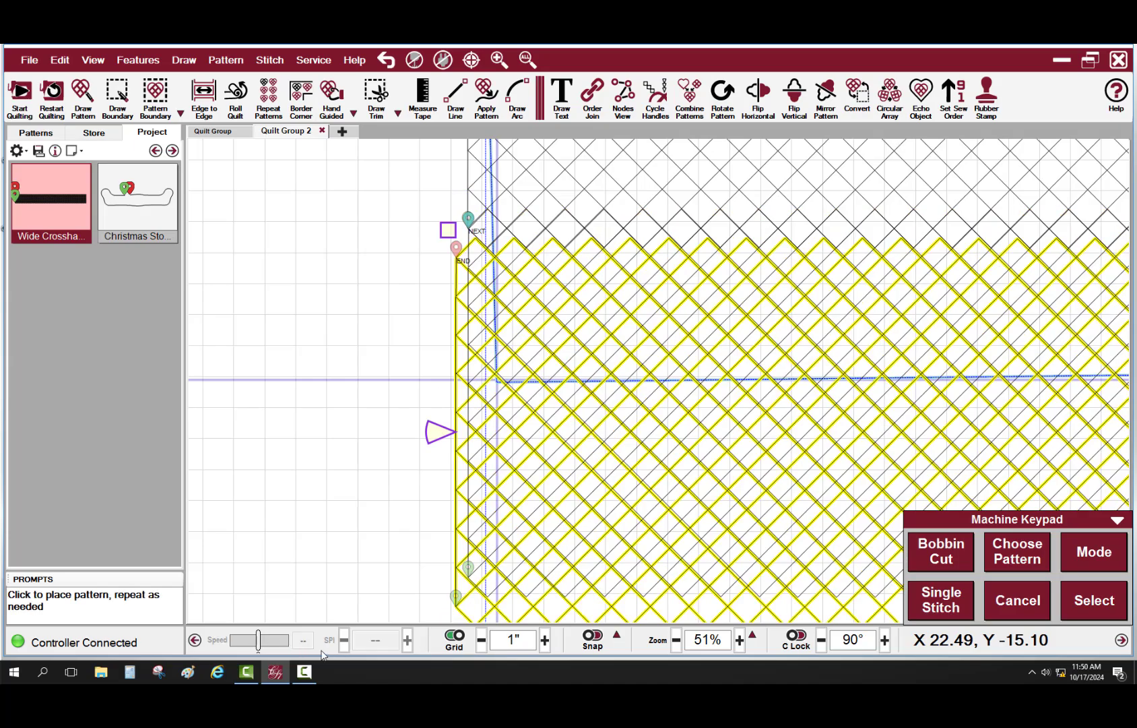
Step: Examine how the stacked crosshatch copies cover the full height and width of the boundary
scroll(419, 594, down, 2)
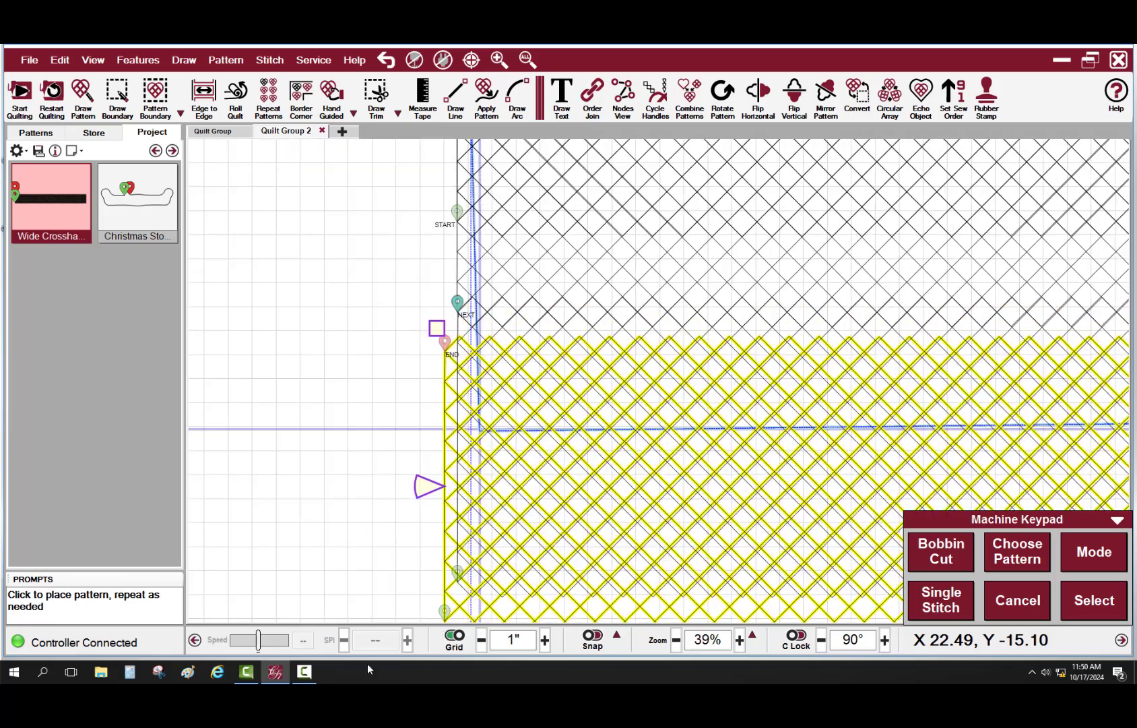
scroll(448, 410, down, 2)
scroll(613, 226, up, 1)
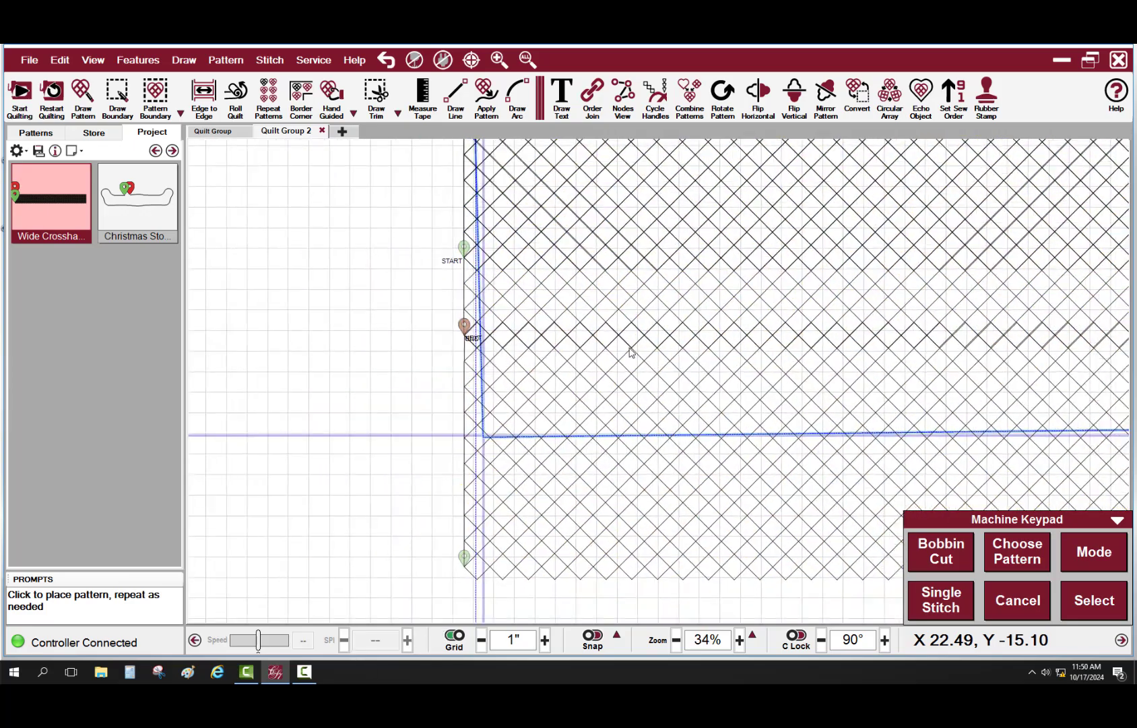
scroll(613, 226, down, 1)
scroll(613, 226, down, 2)
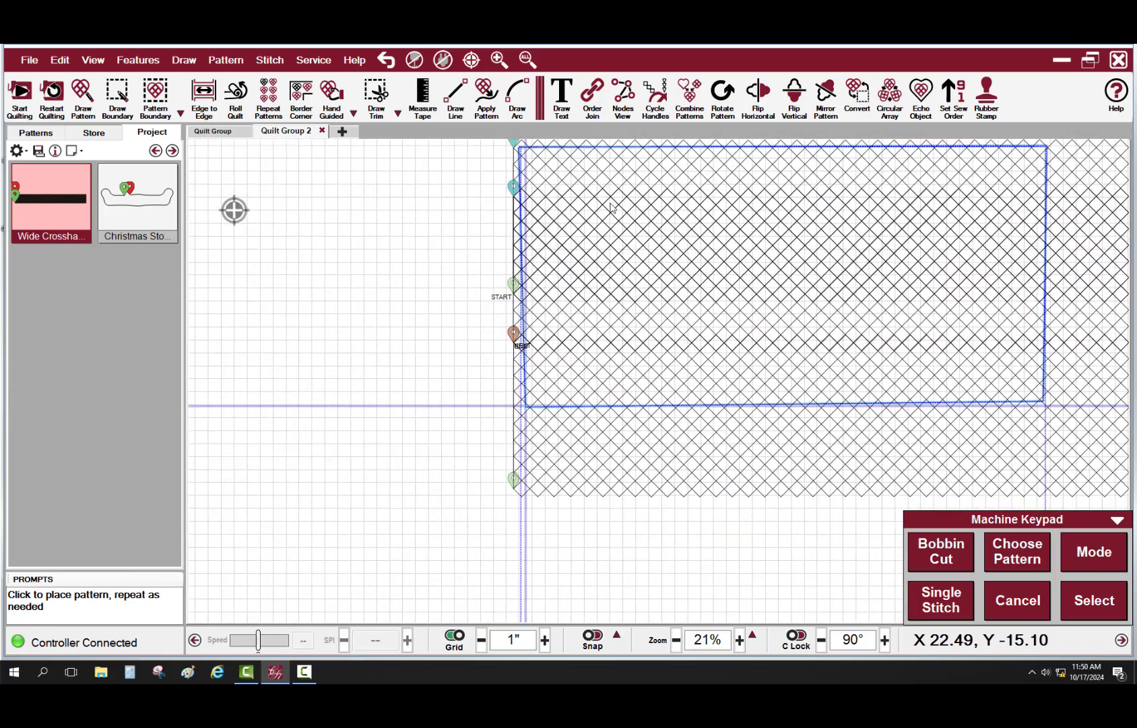
scroll(606, 260, down, 1)
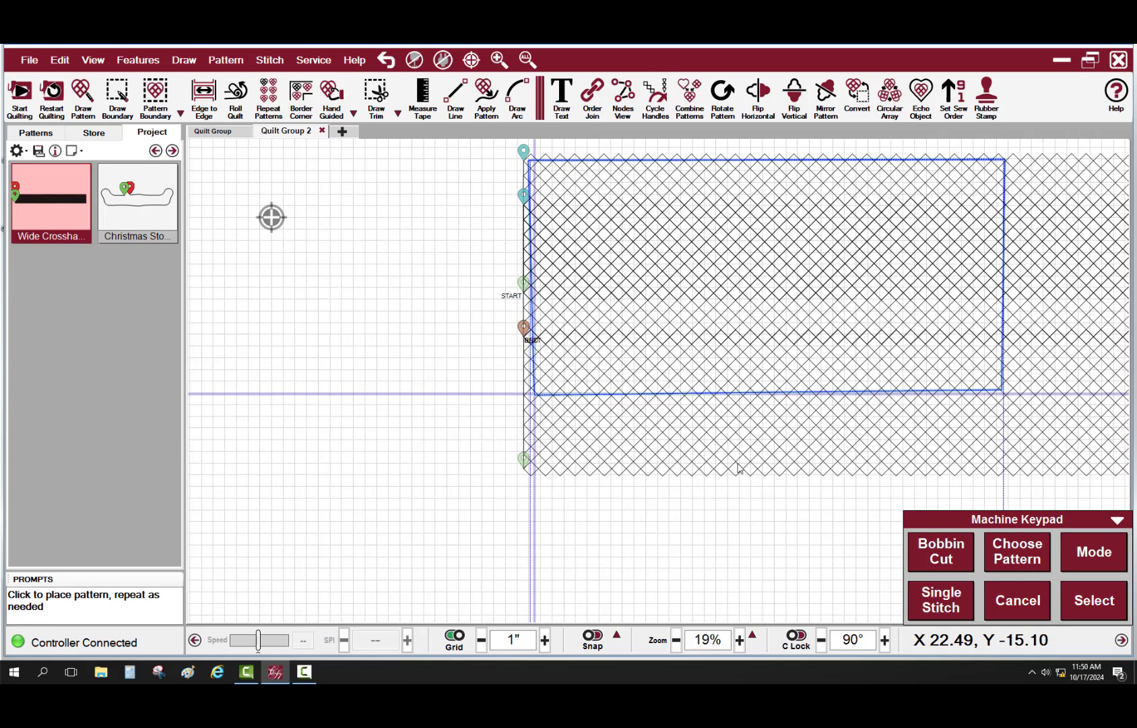
scroll(749, 437, down, 1)
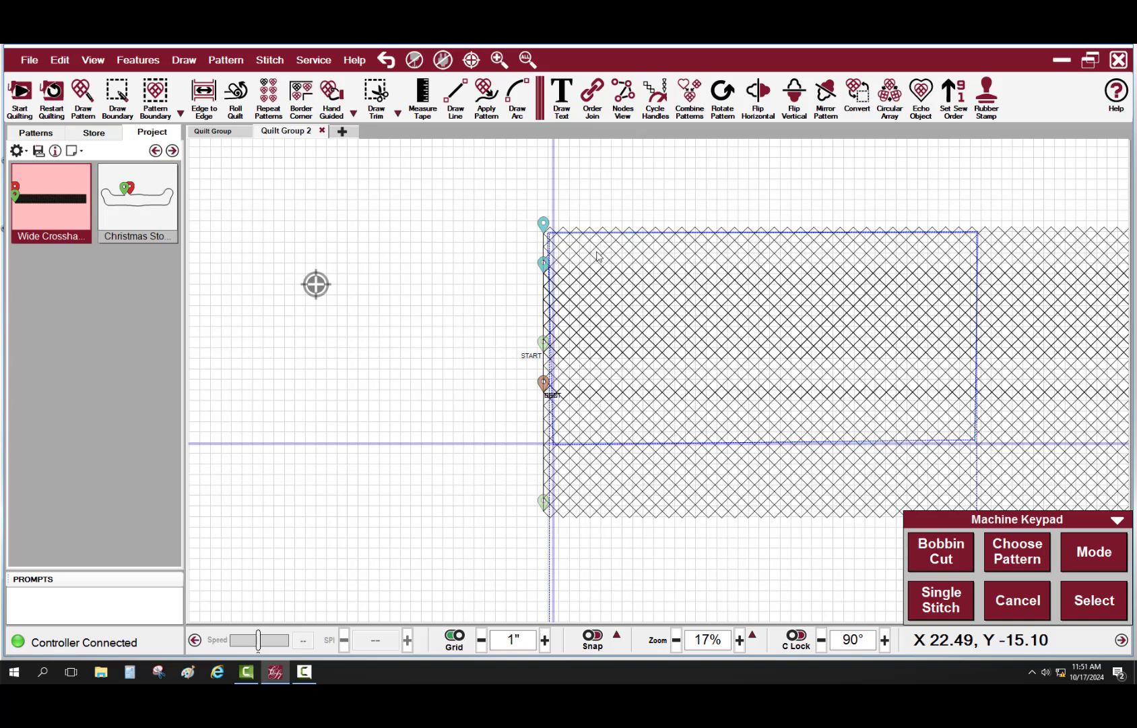
Step: Delete the middle Wide Crosshatch copy that overlaps both the upper and lower copies
click(598, 256)
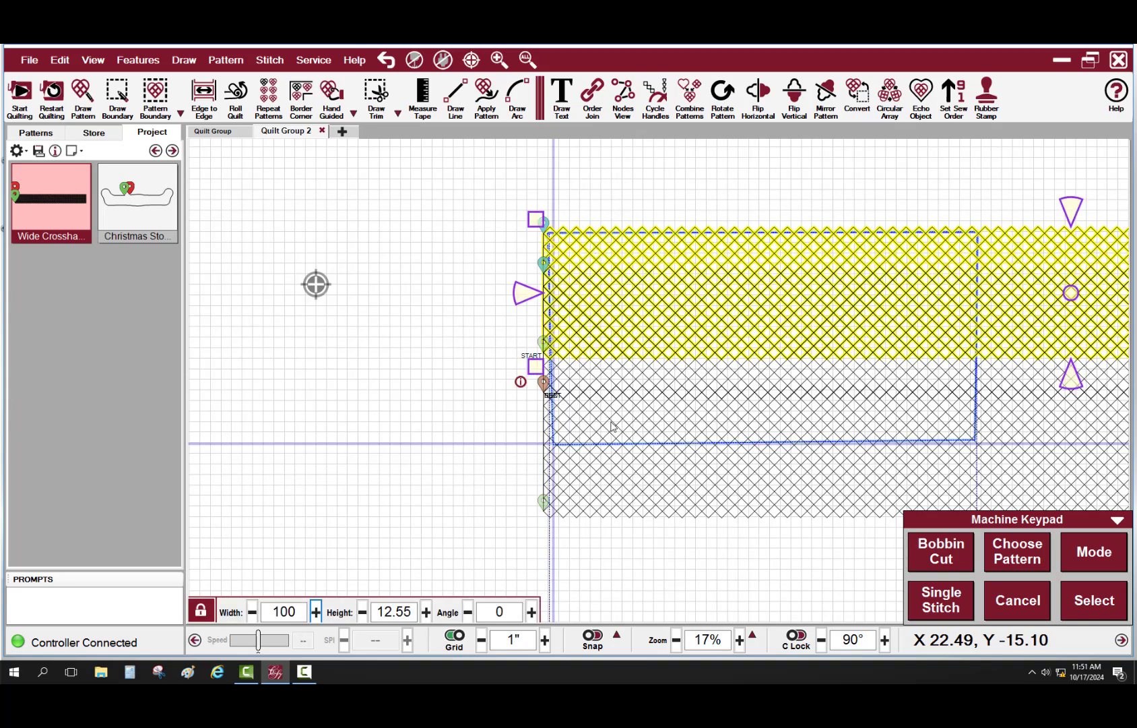
click(613, 425)
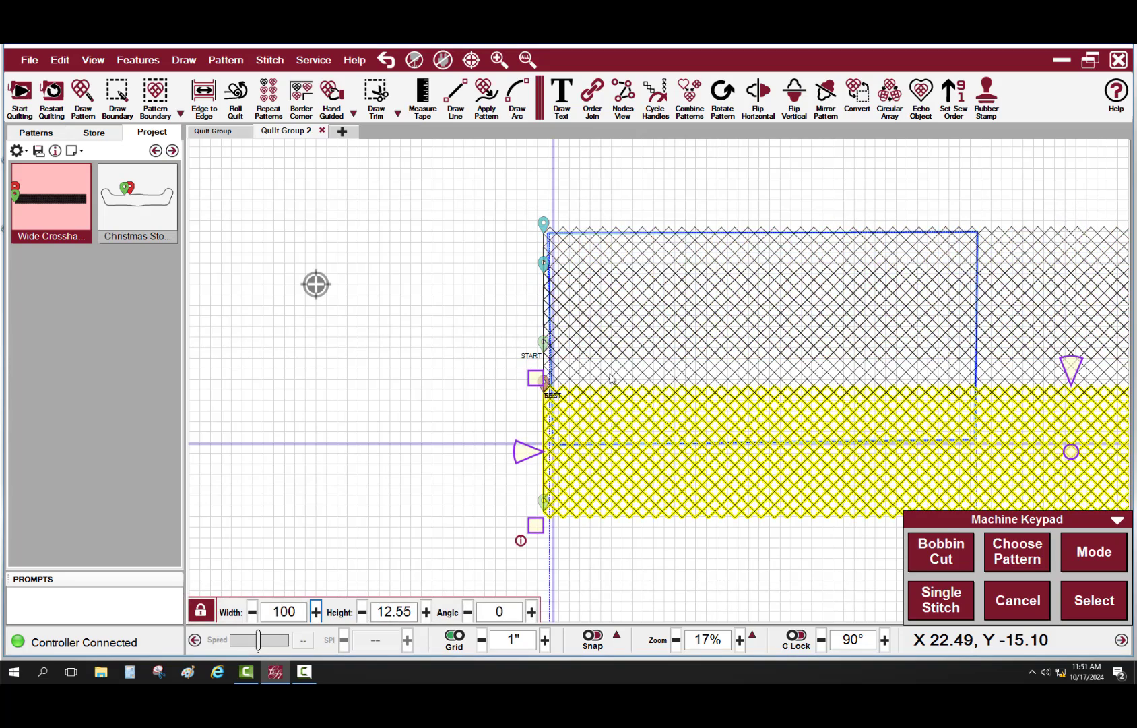
click(609, 375)
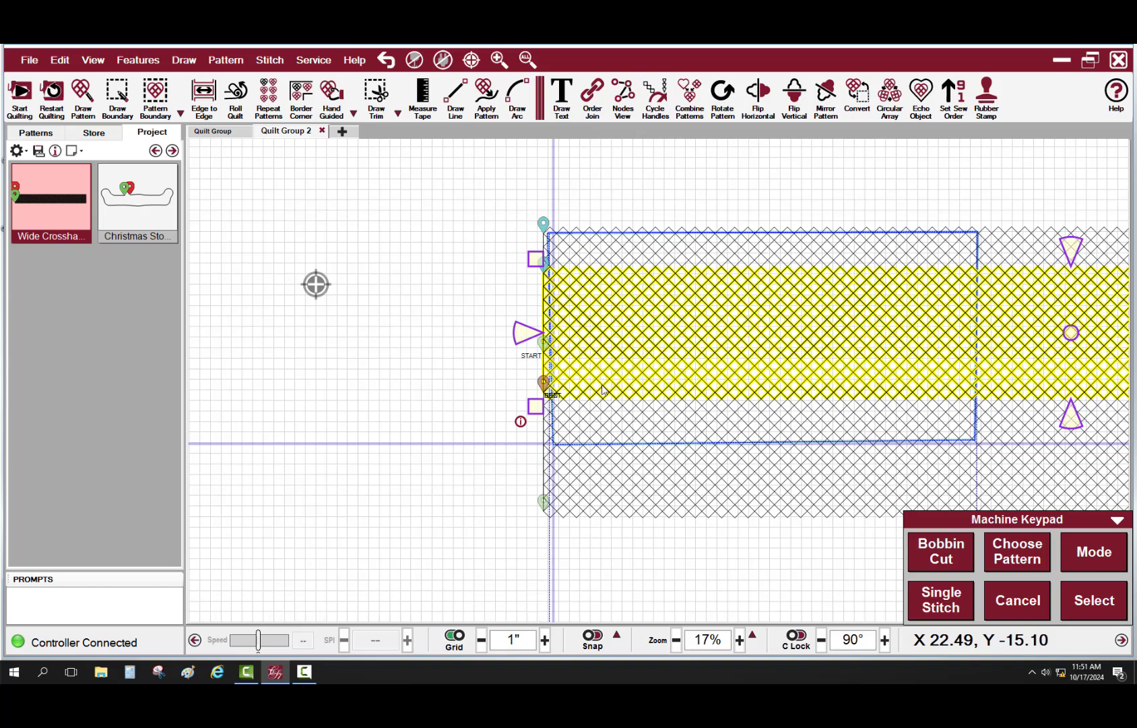
key(Delete)
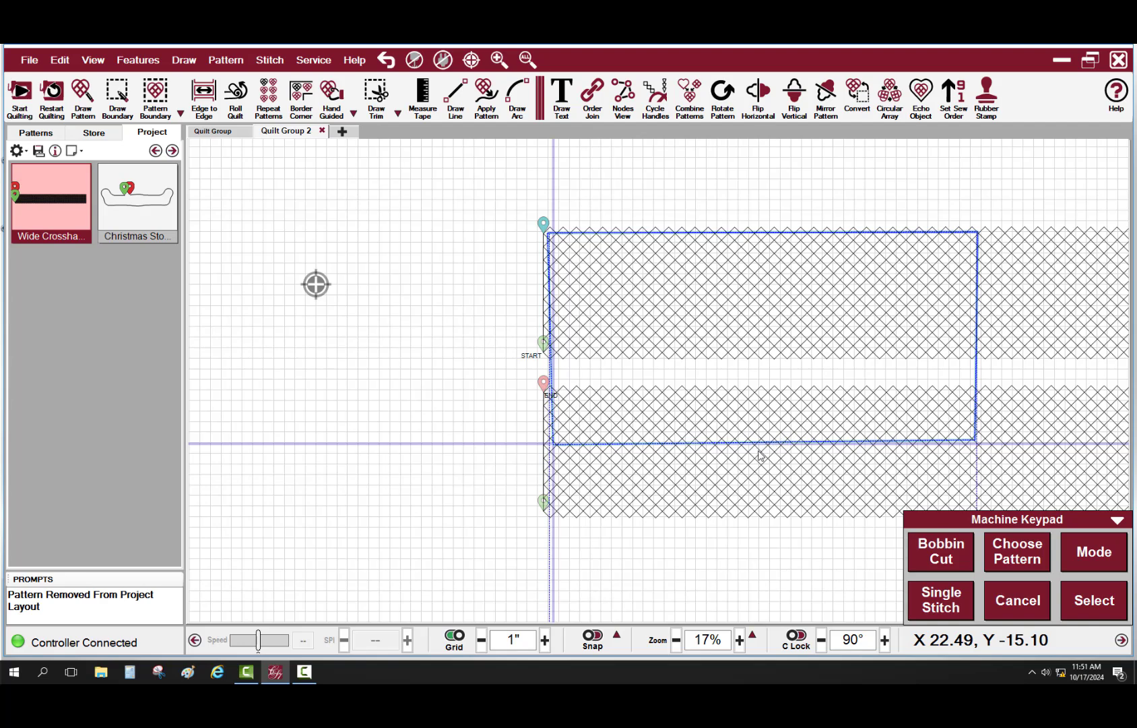
Step: Examine how the two remaining crosshatch copies sit relative to each other and to the boundary's edges
click(611, 308)
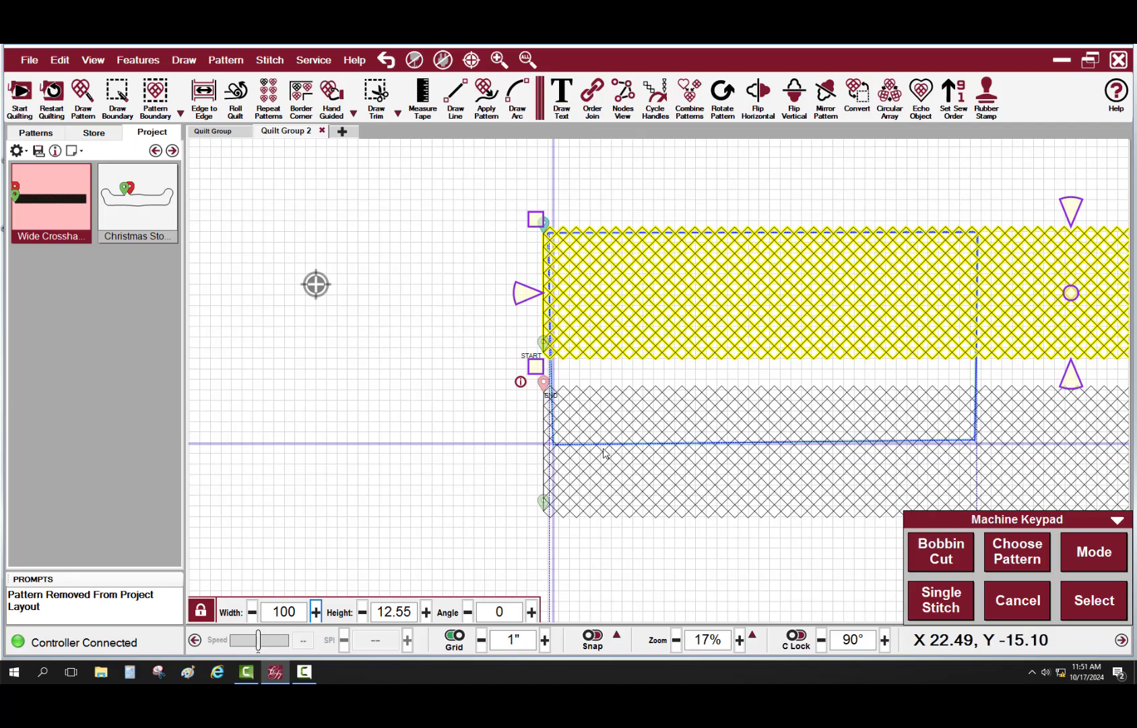
click(614, 424)
scroll(606, 433, up, 2)
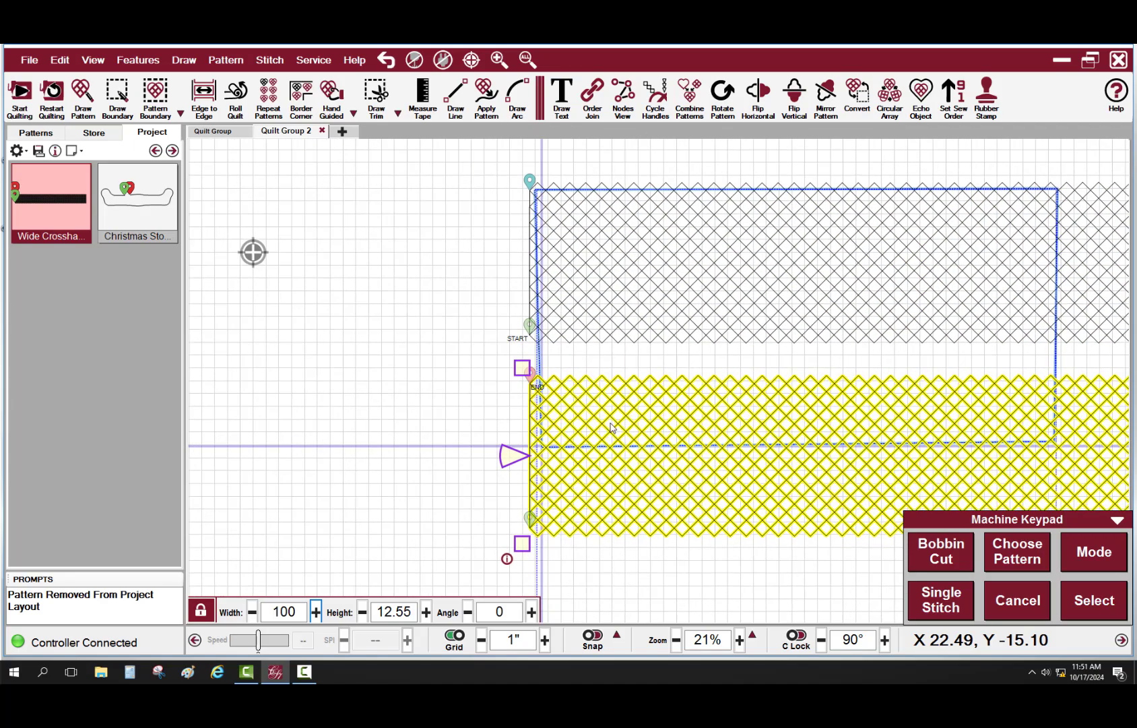
scroll(603, 421, up, 2)
scroll(593, 416, down, 3)
drag(636, 552, 668, 378)
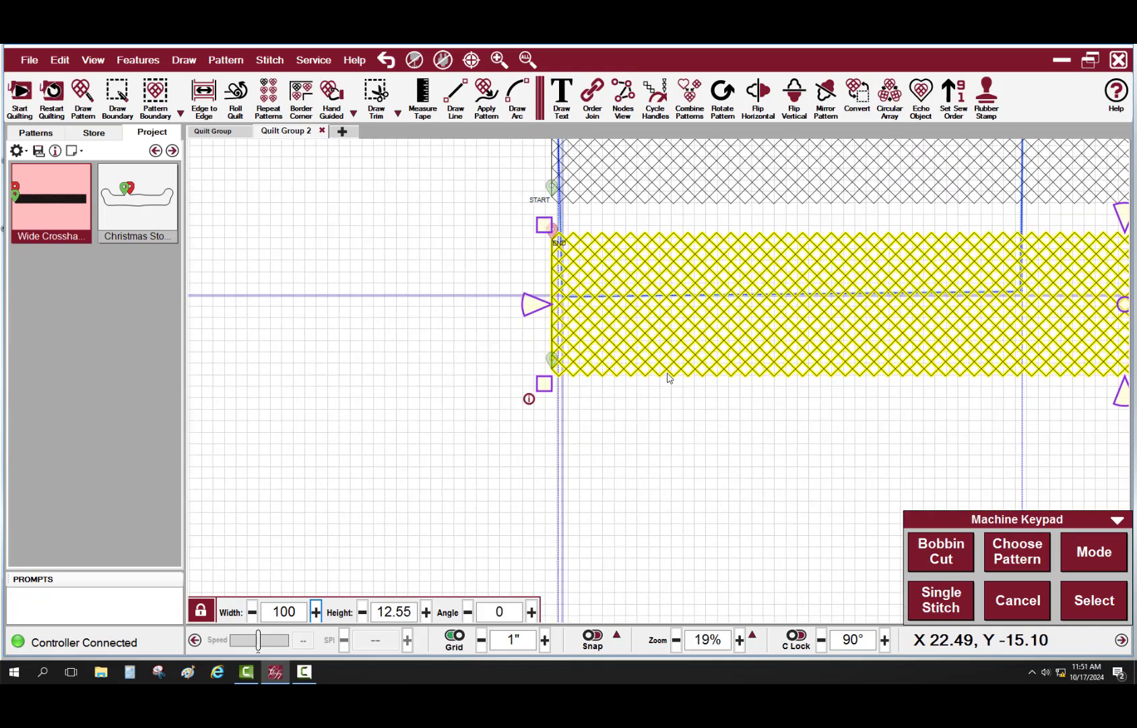
scroll(664, 333, down, 3)
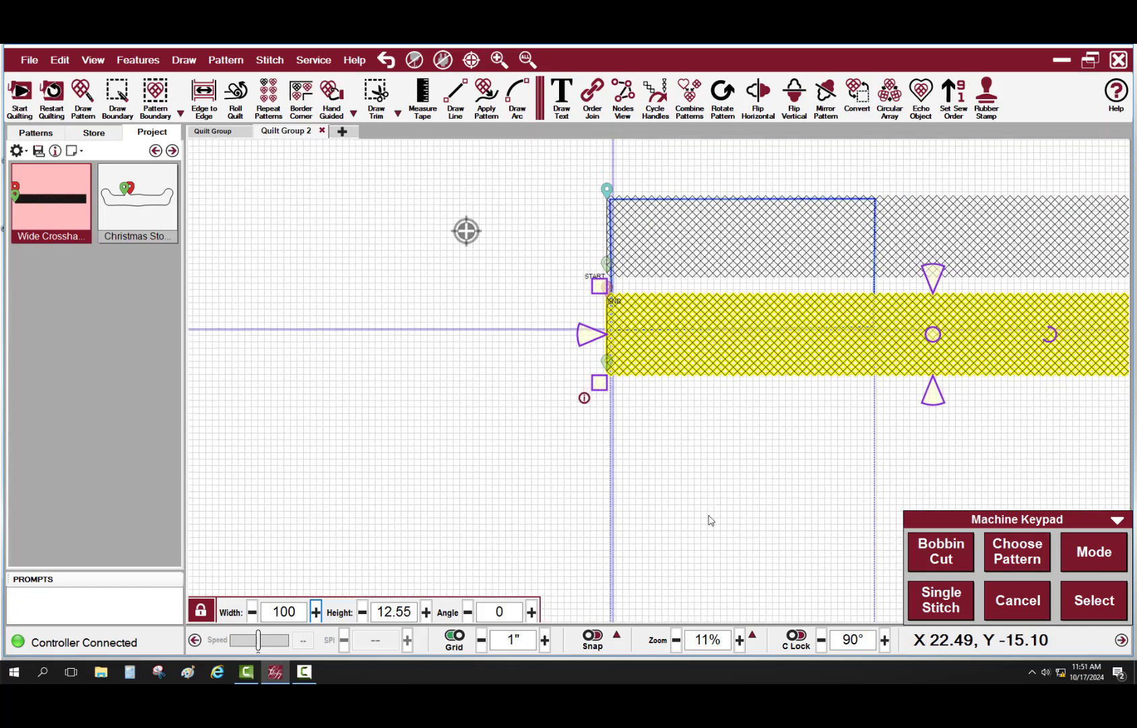
scroll(710, 520, down, 1)
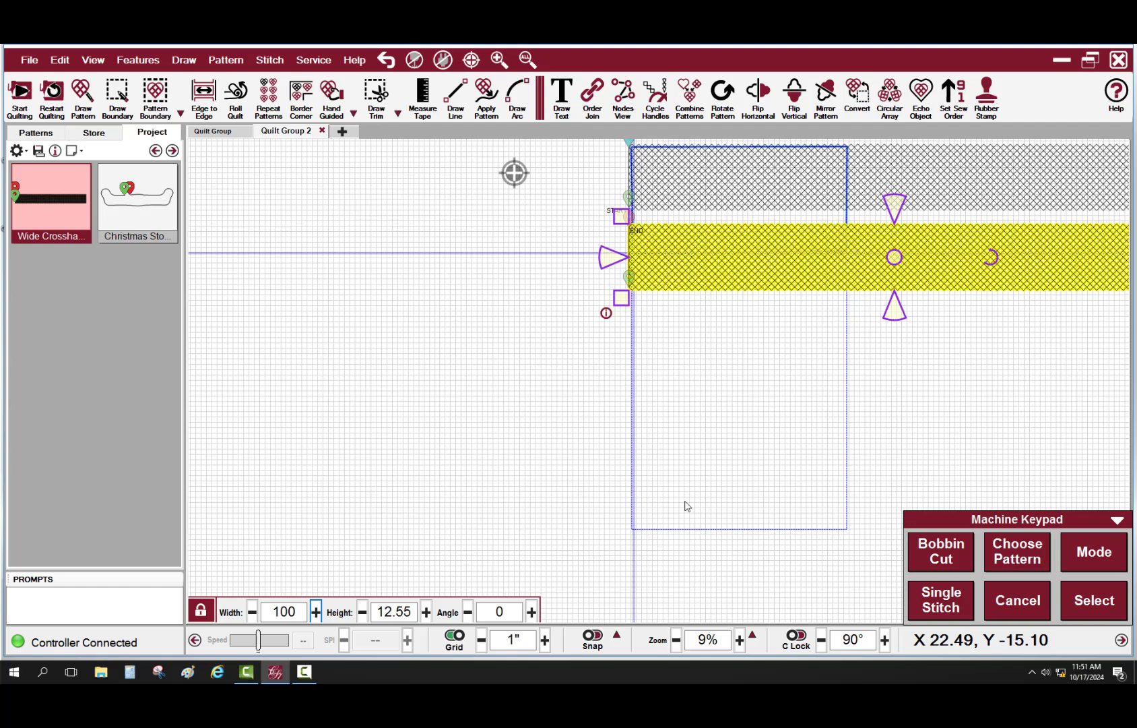
scroll(640, 232, up, 2)
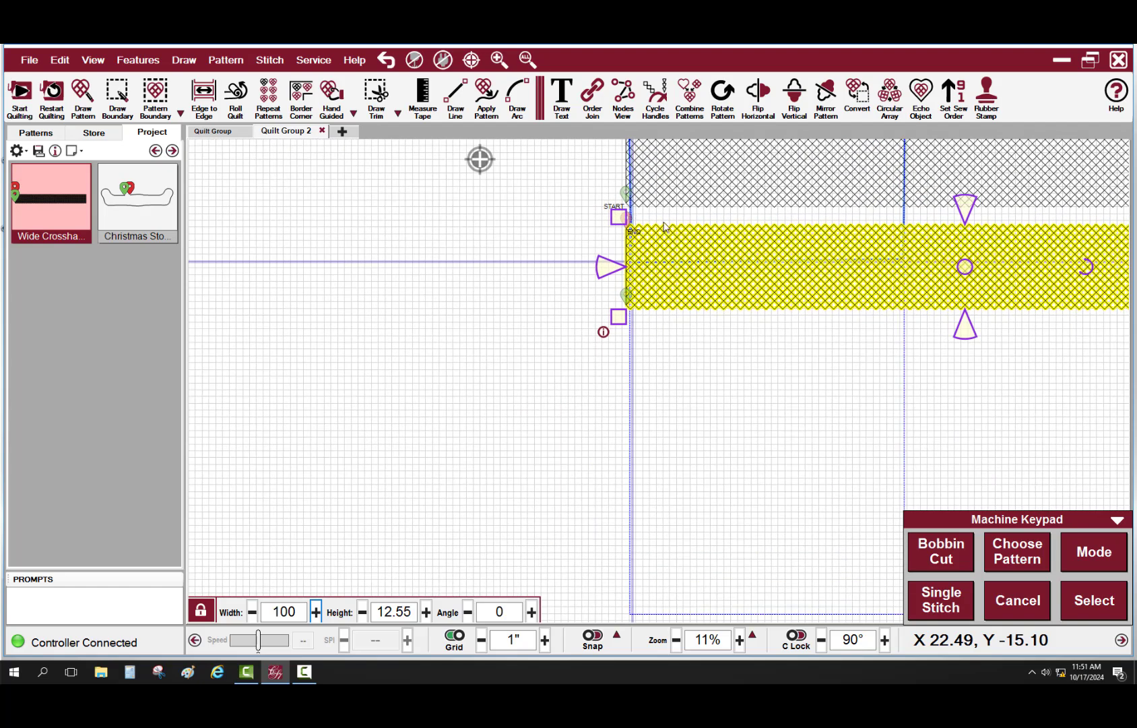
scroll(815, 223, up, 2)
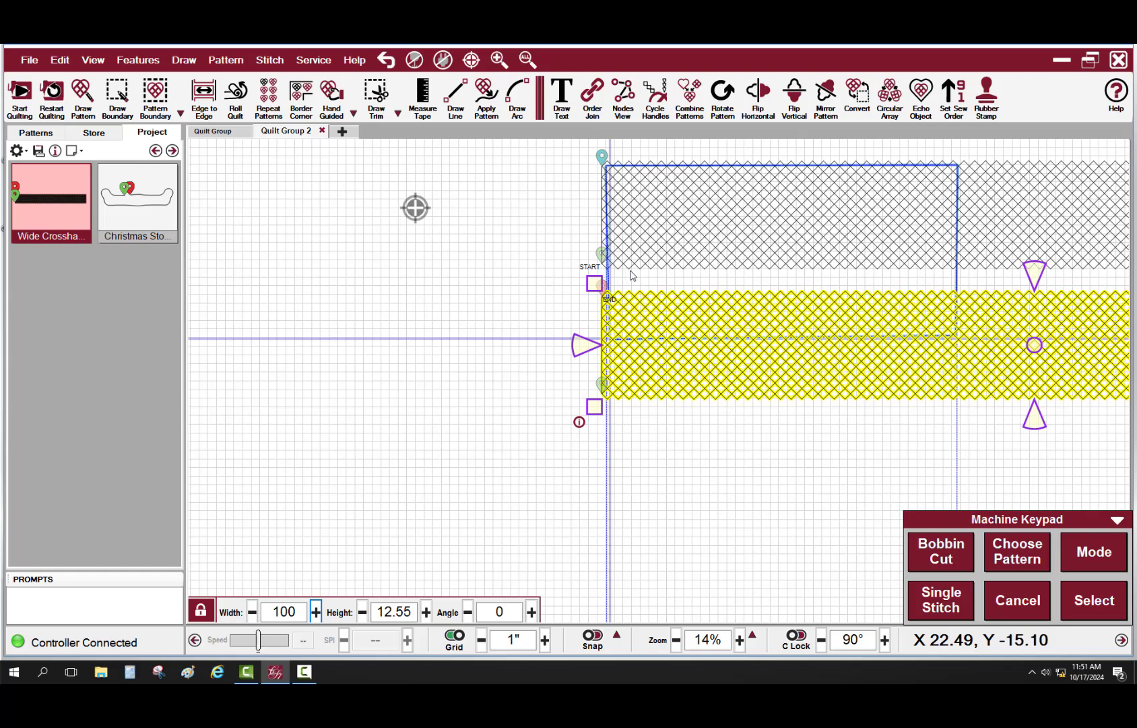
scroll(624, 291, up, 5)
scroll(620, 300, up, 1)
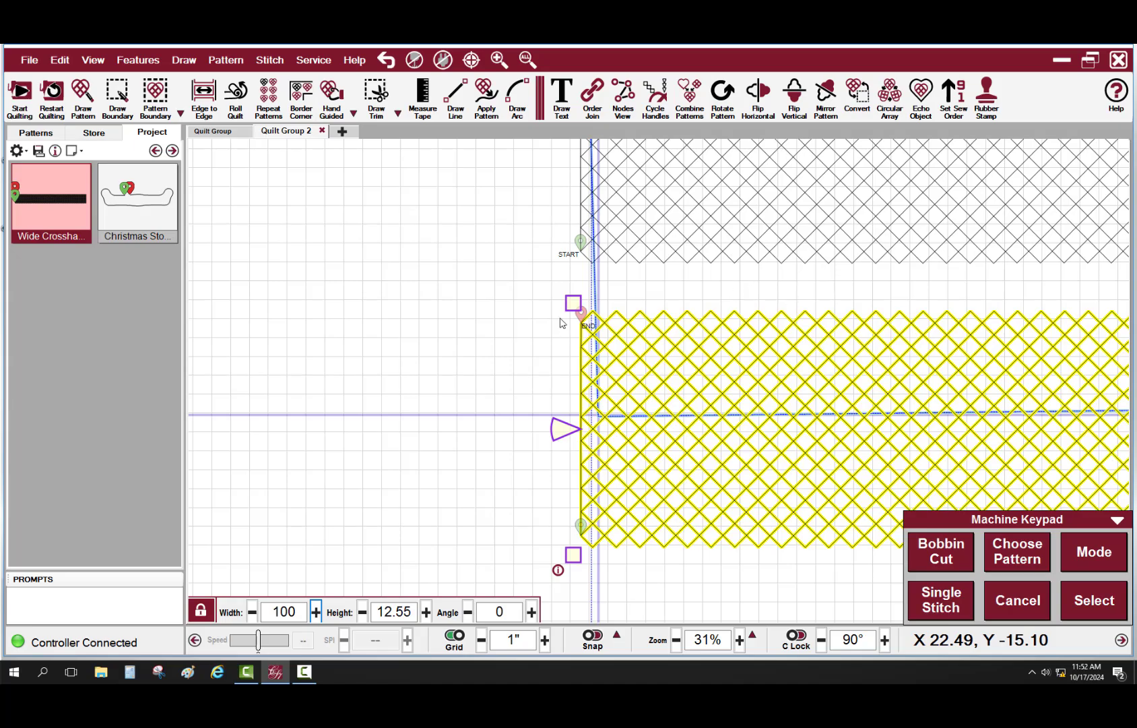
scroll(586, 313, down, 2)
scroll(587, 315, down, 2)
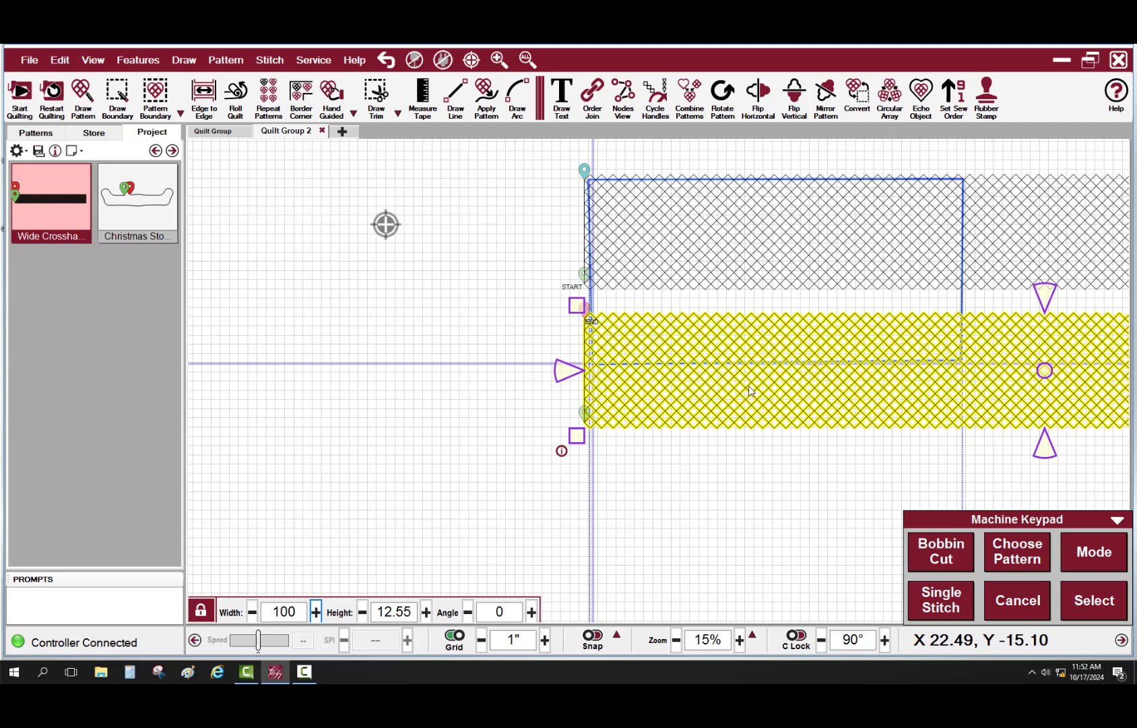
Step: Rubber-stamp a copy of the lower crosshatch pattern directly beneath it, with left edges and diamonds aligned
click(705, 181)
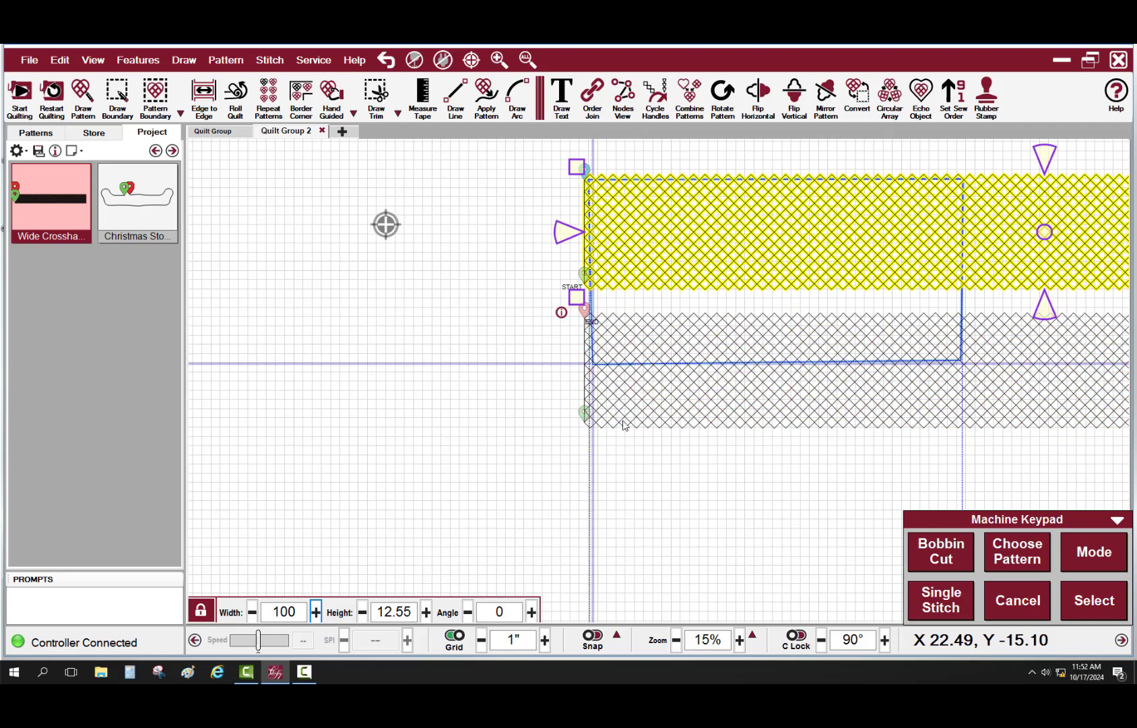
click(645, 399)
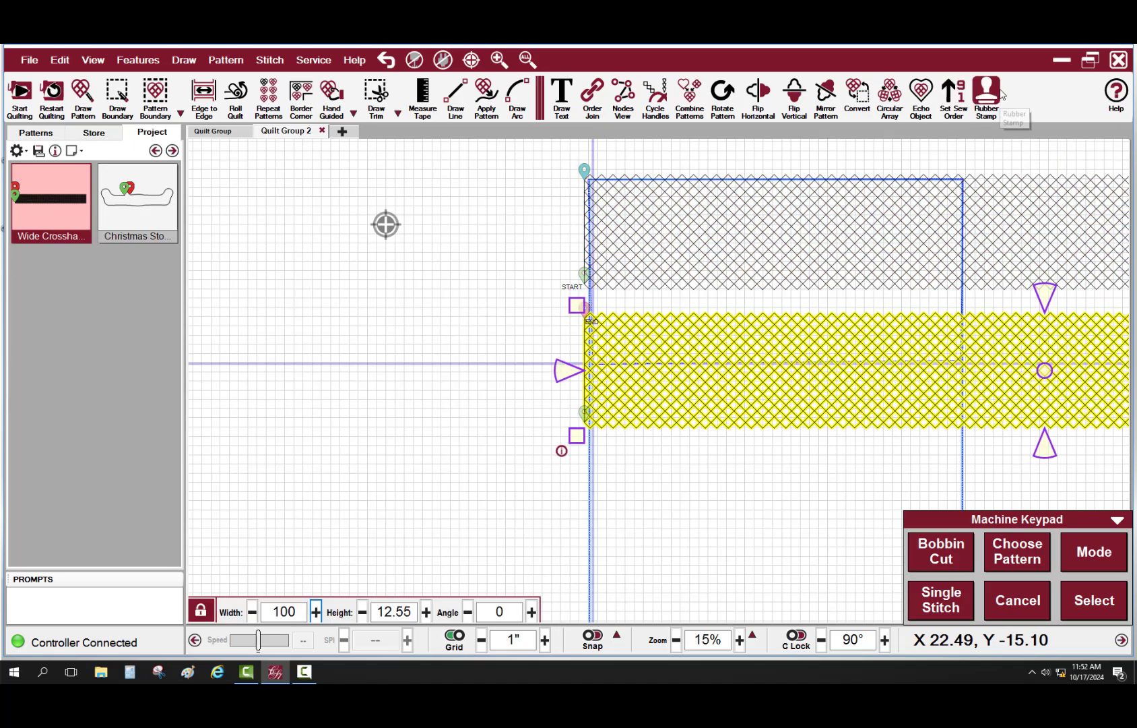
click(997, 95)
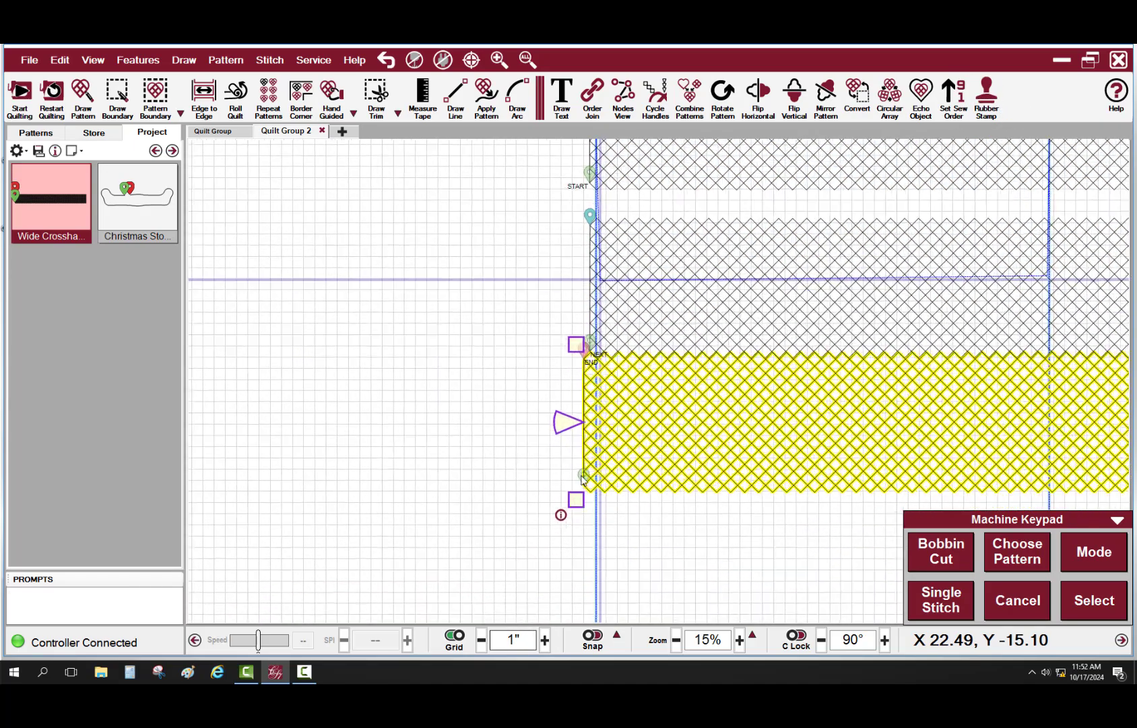
scroll(583, 478, up, 2)
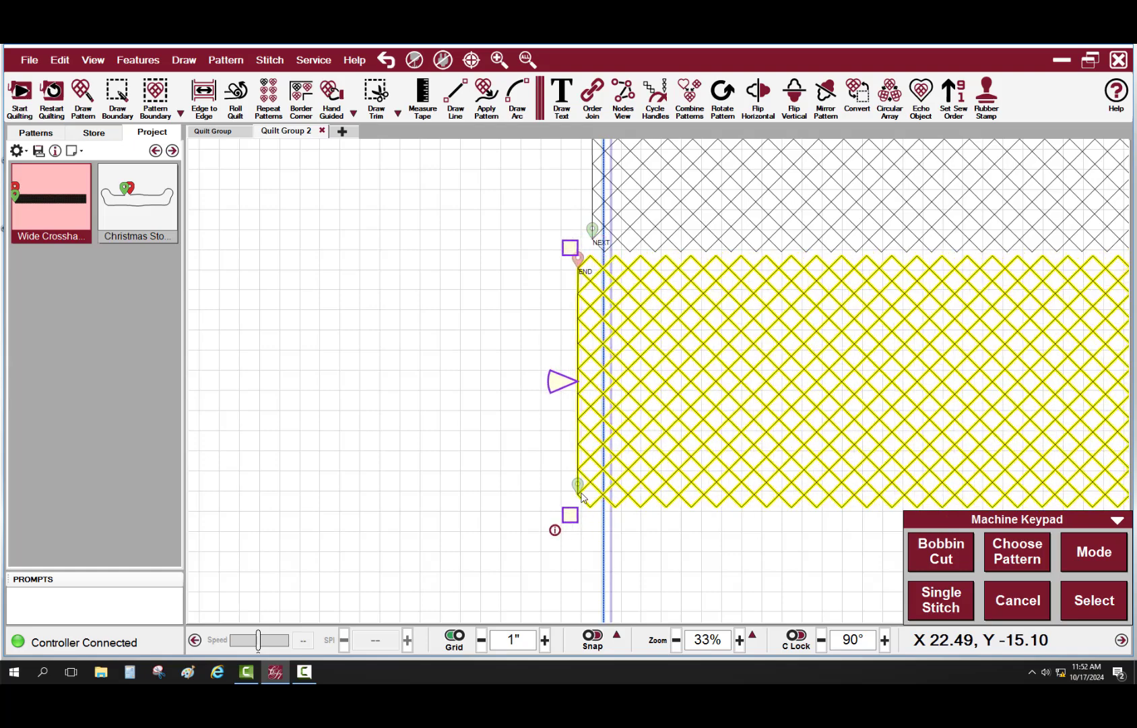
scroll(595, 495, up, 1)
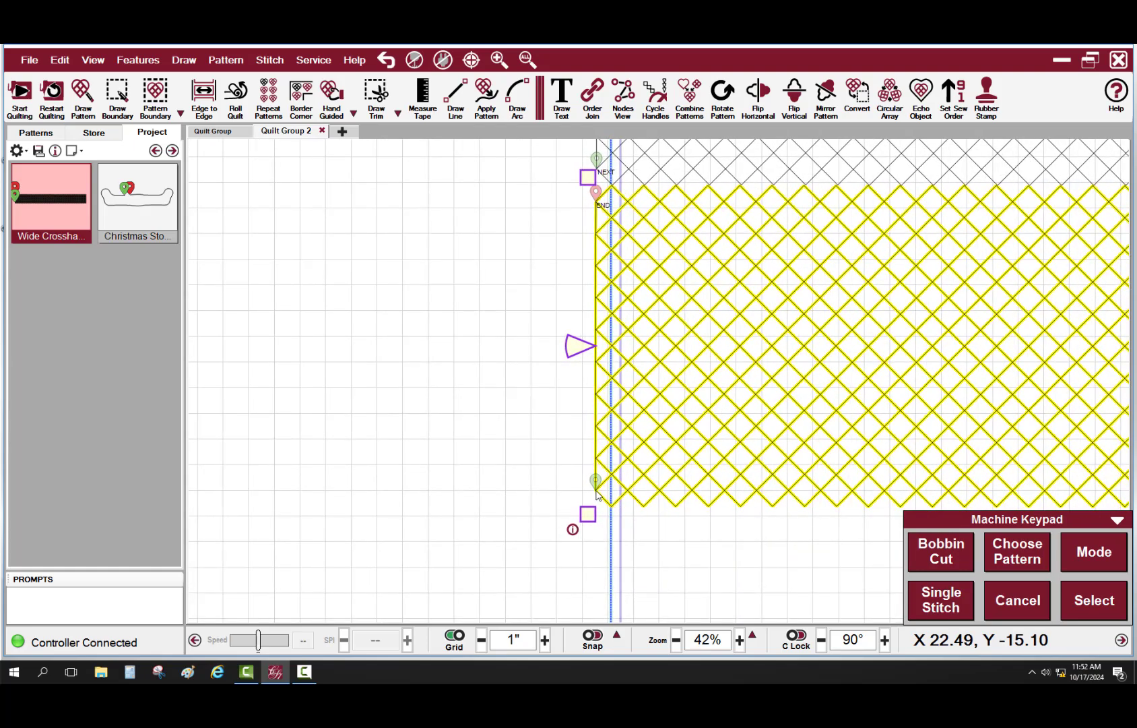
key(ctrl+v)
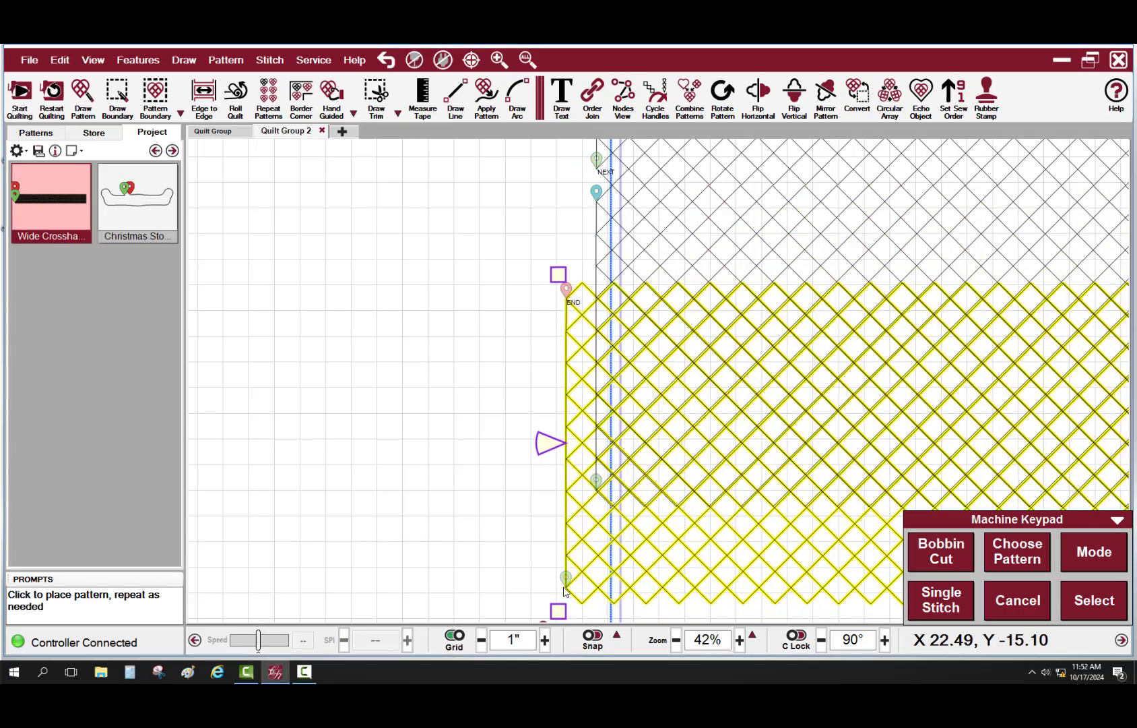
scroll(553, 594, down, 1)
scroll(551, 617, down, 2)
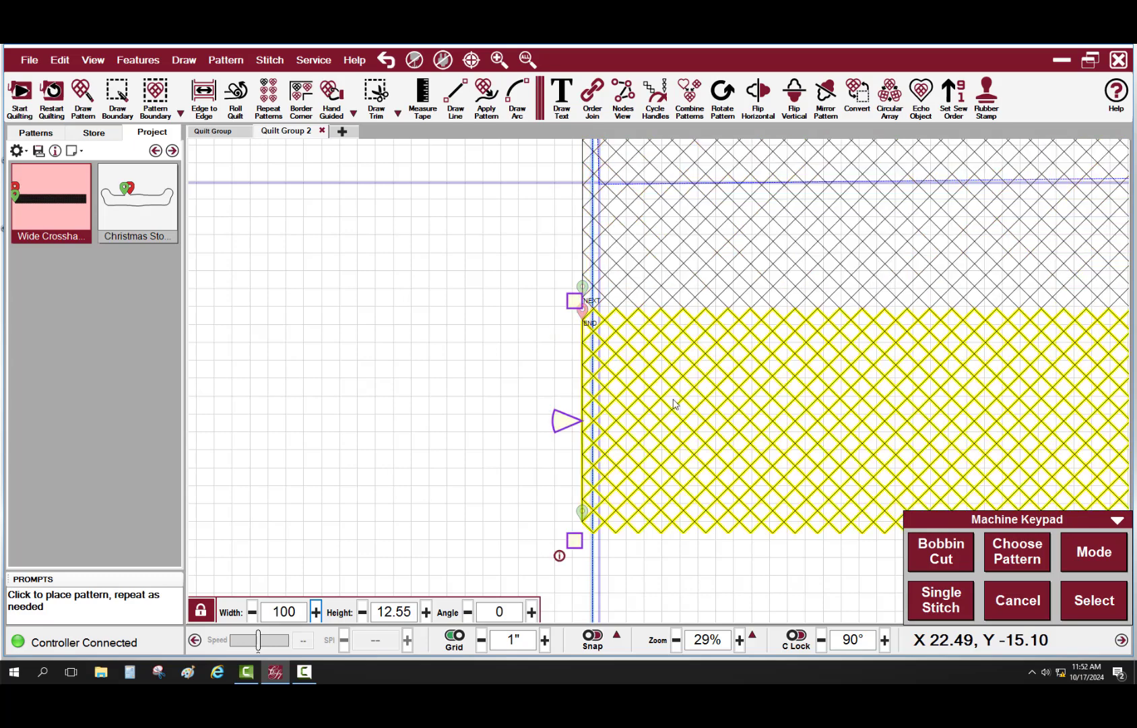
Step: Scale the lowest crosshatch copy slightly from its upper corner to about 99.73 wide and 12.51 high
scroll(671, 504, down, 1)
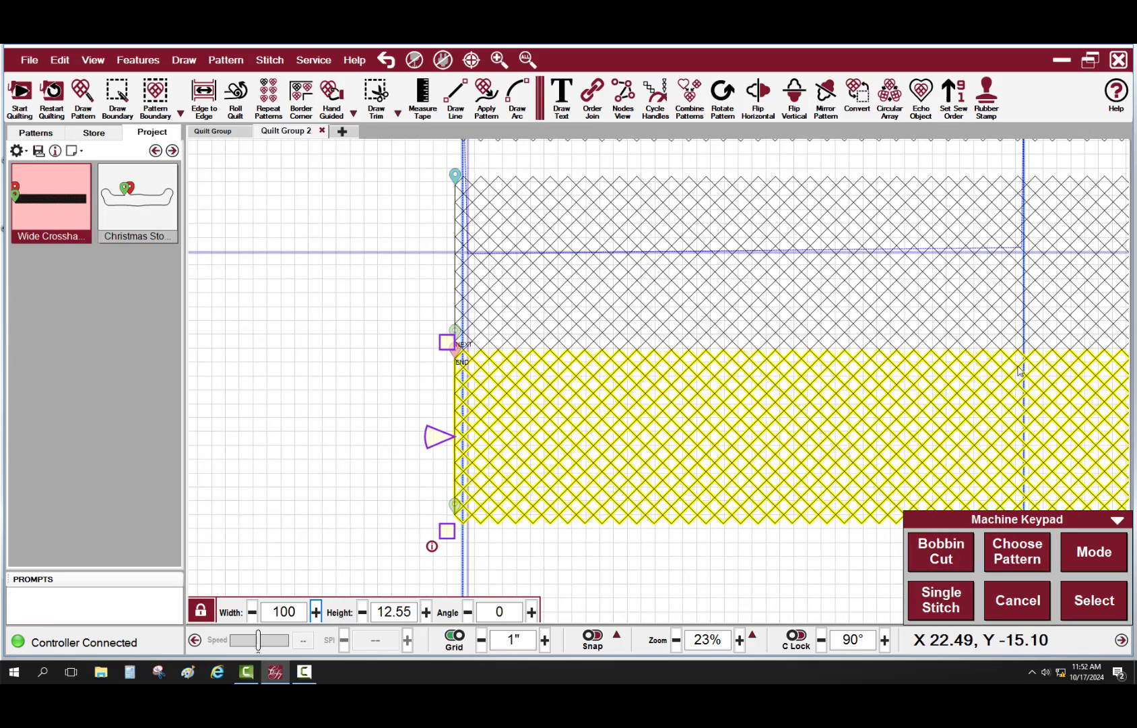
scroll(879, 471, down, 1)
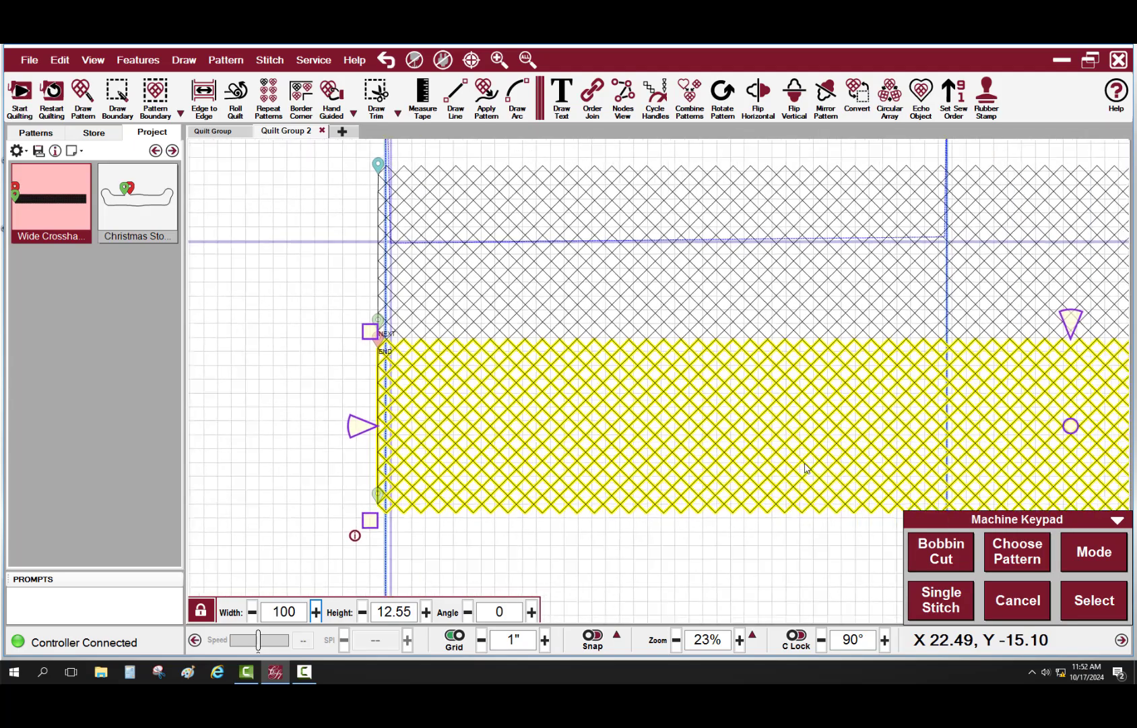
scroll(1009, 451, down, 2)
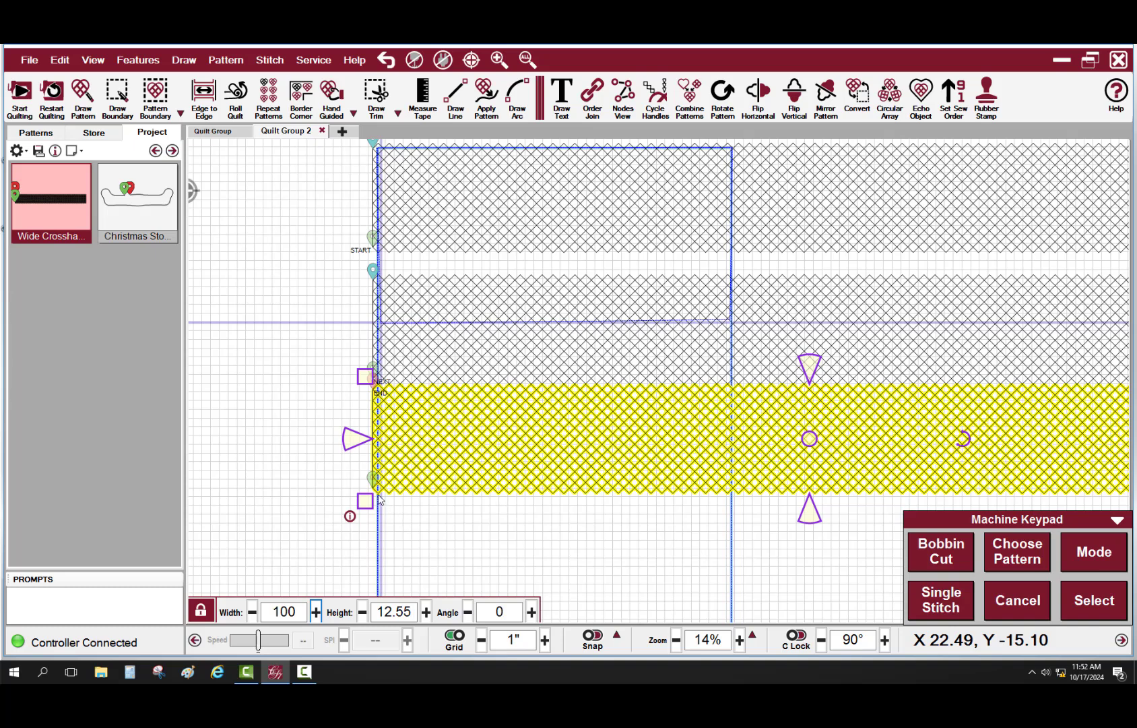
drag(365, 376, 368, 376)
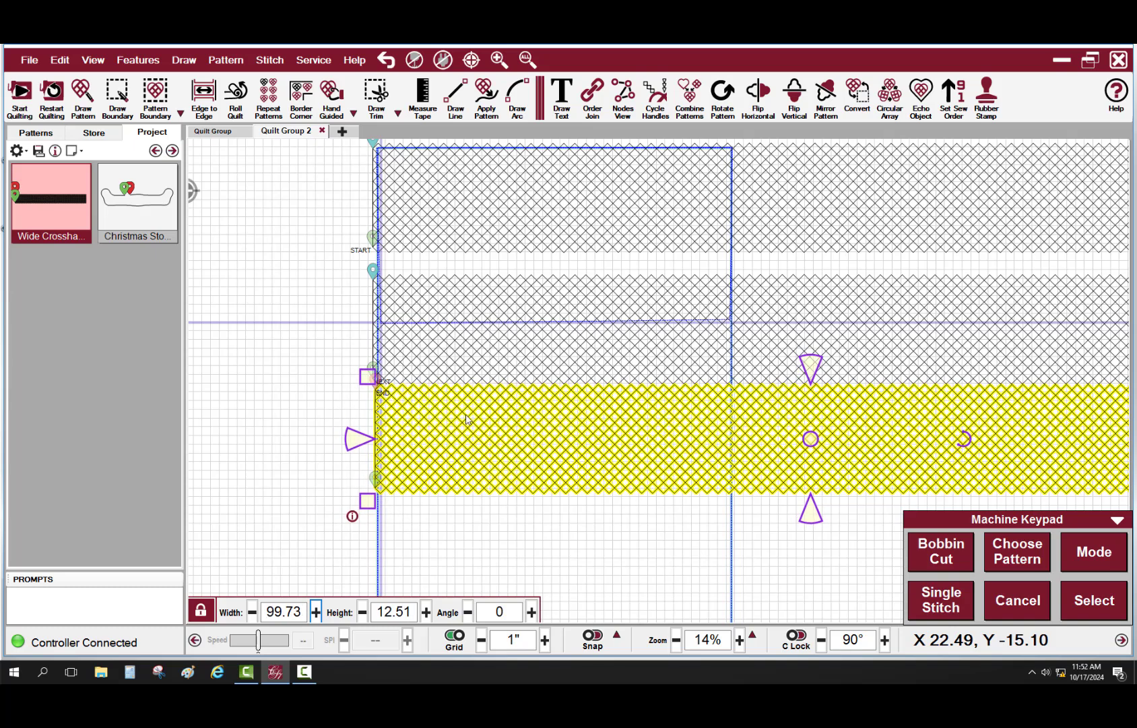
scroll(461, 403, up, 3)
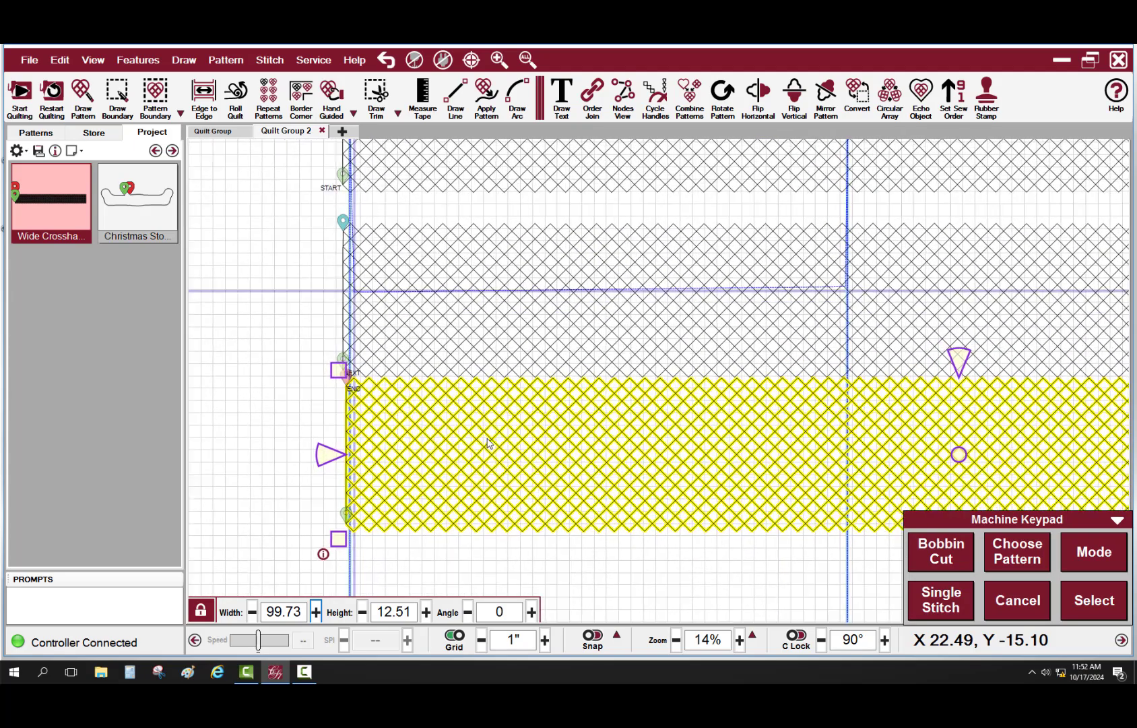
scroll(590, 487, down, 2)
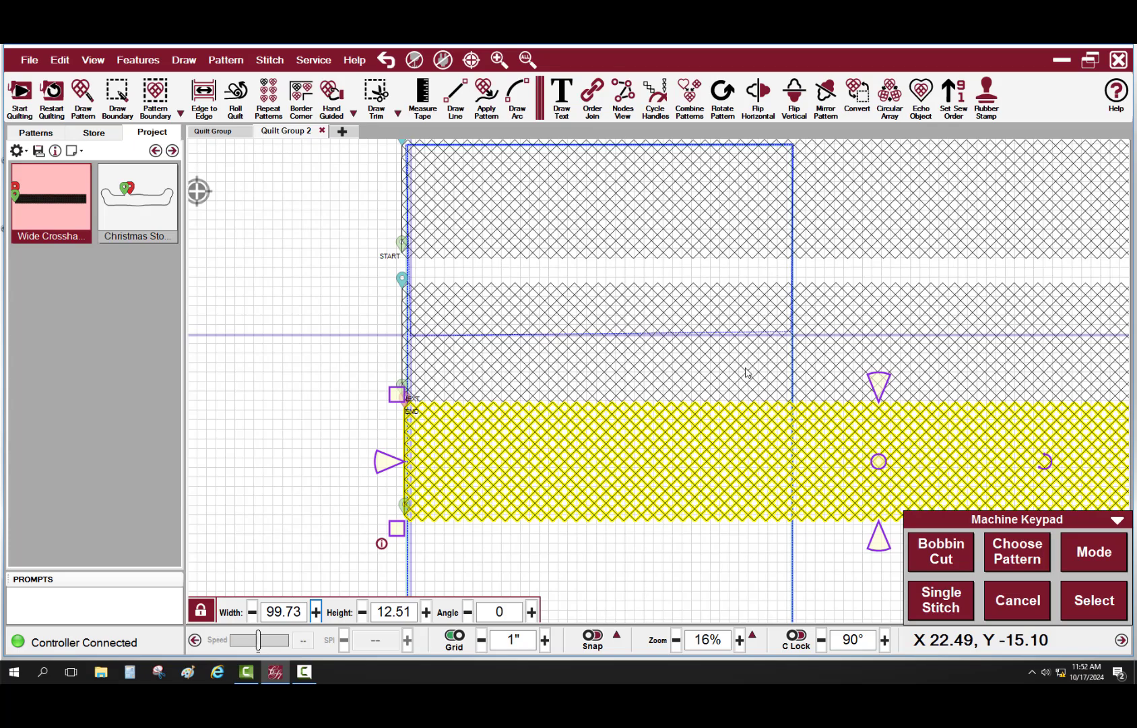
scroll(866, 433, down, 2)
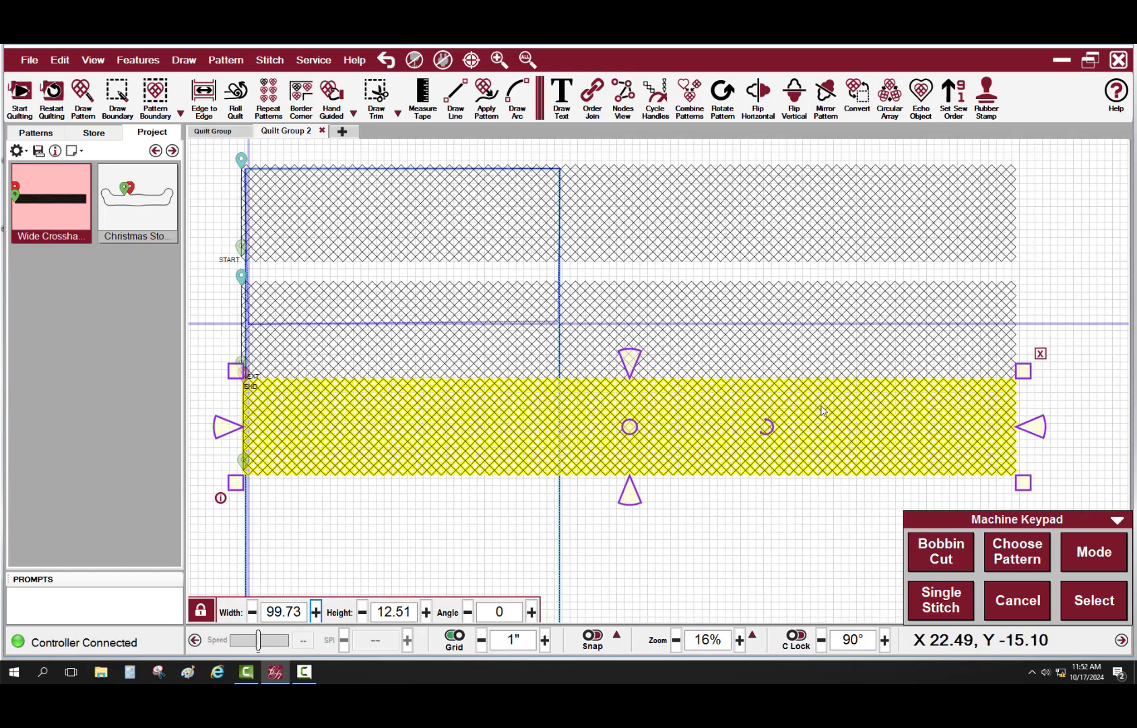
Step: Try stretching the lowest crosshatch copy by its upper corner to a height of about 13.04, and delete that copy
click(735, 430)
click(735, 430)
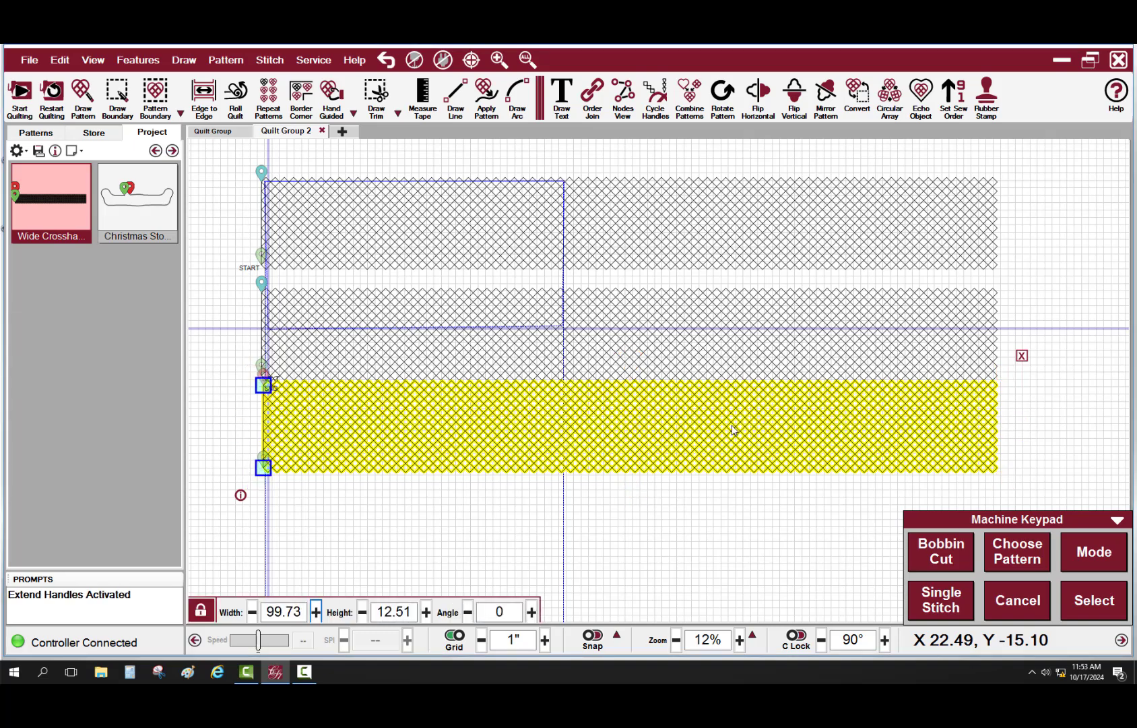
click(734, 433)
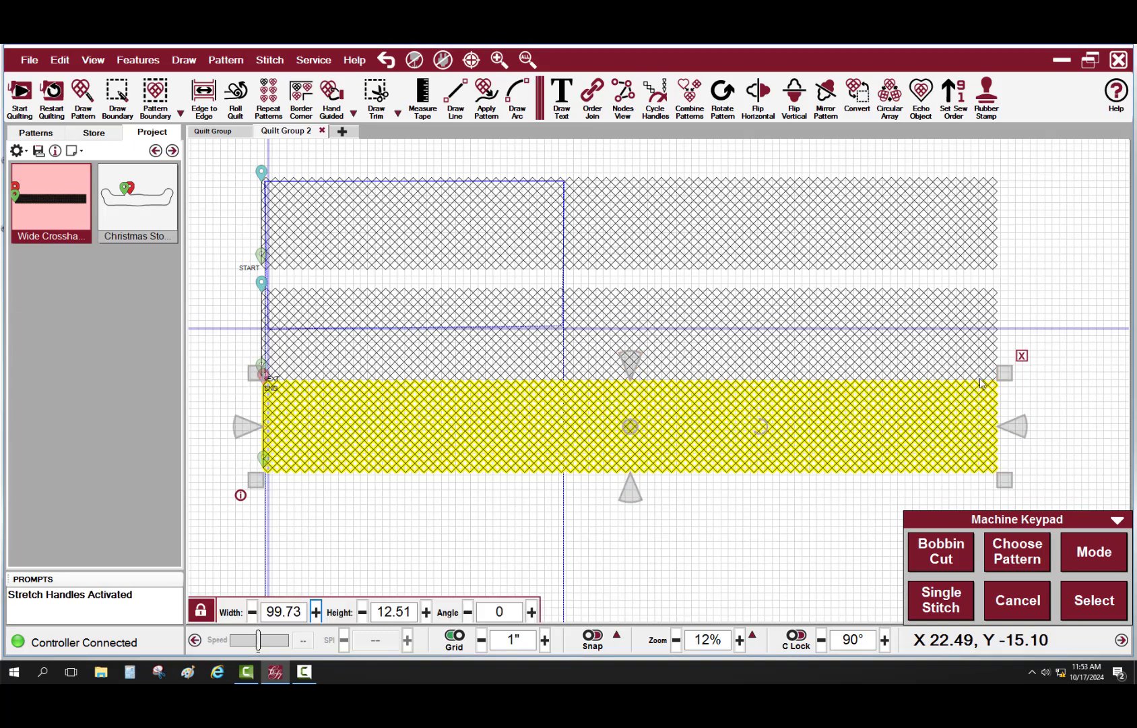
drag(1001, 378, 996, 377)
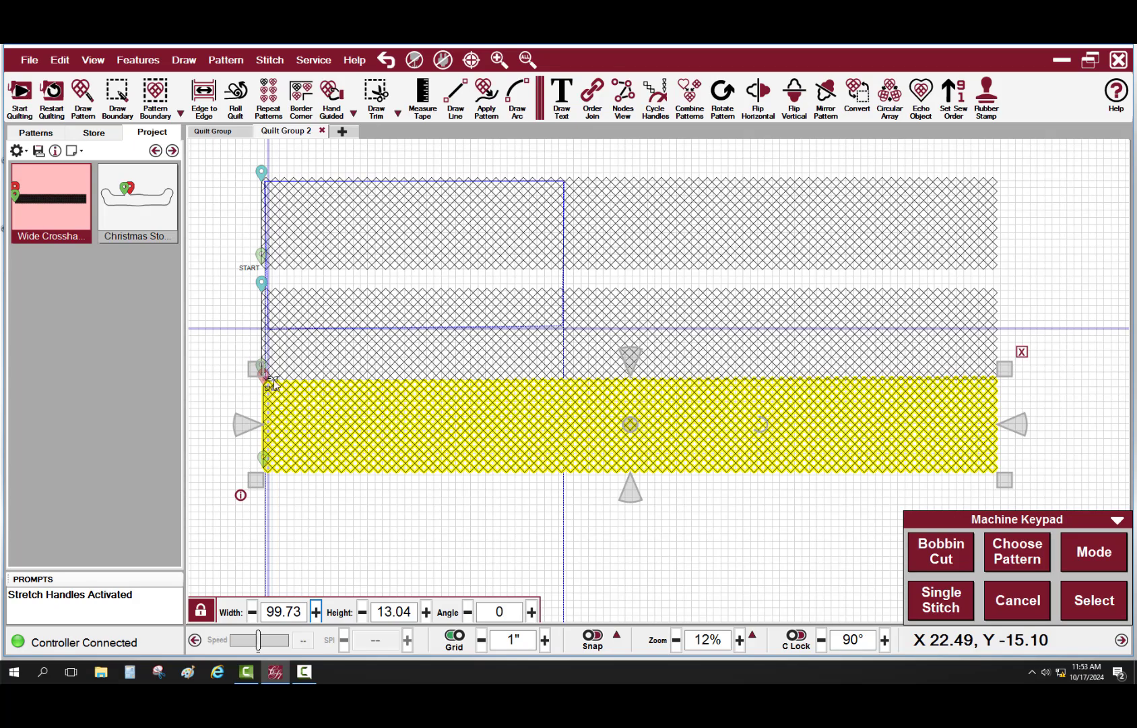
scroll(282, 375, up, 2)
scroll(293, 378, up, 5)
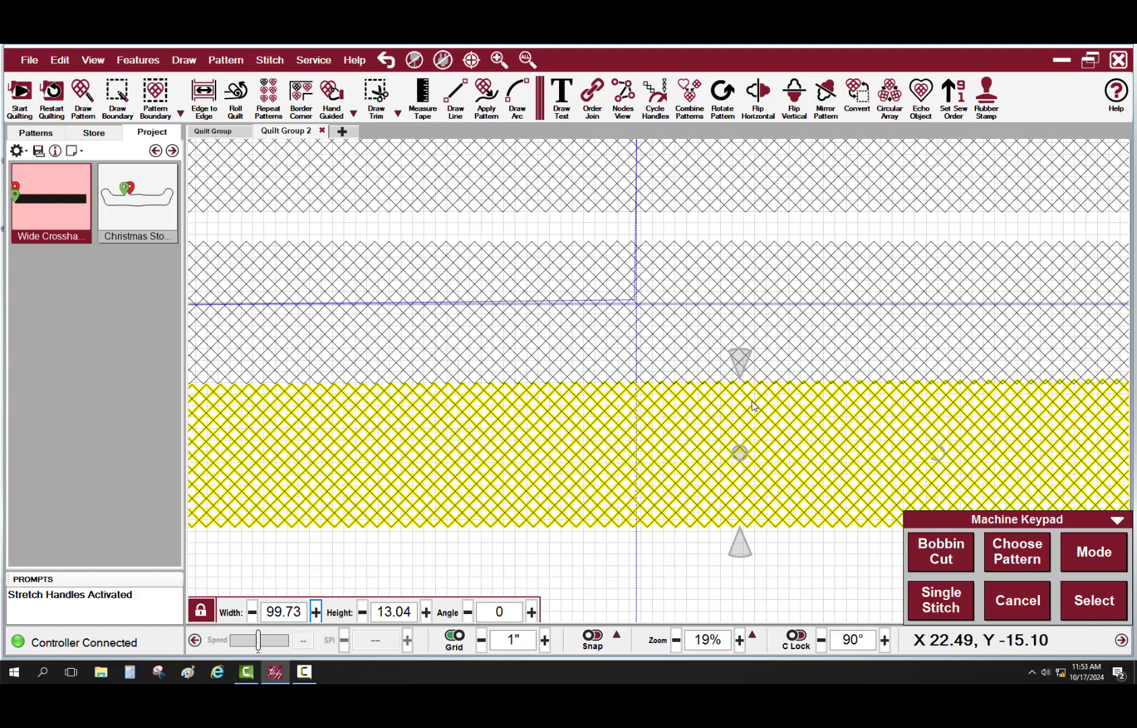
scroll(417, 441, down, 1)
drag(238, 463, 568, 442)
scroll(756, 415, down, 1)
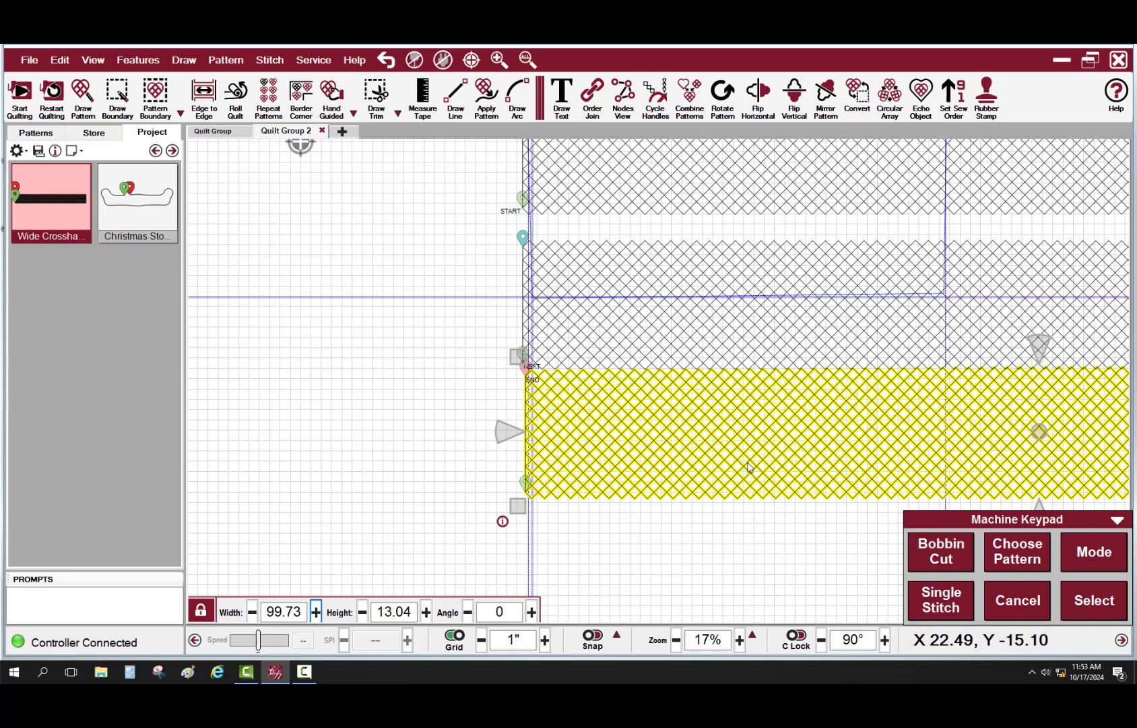
key(Delete)
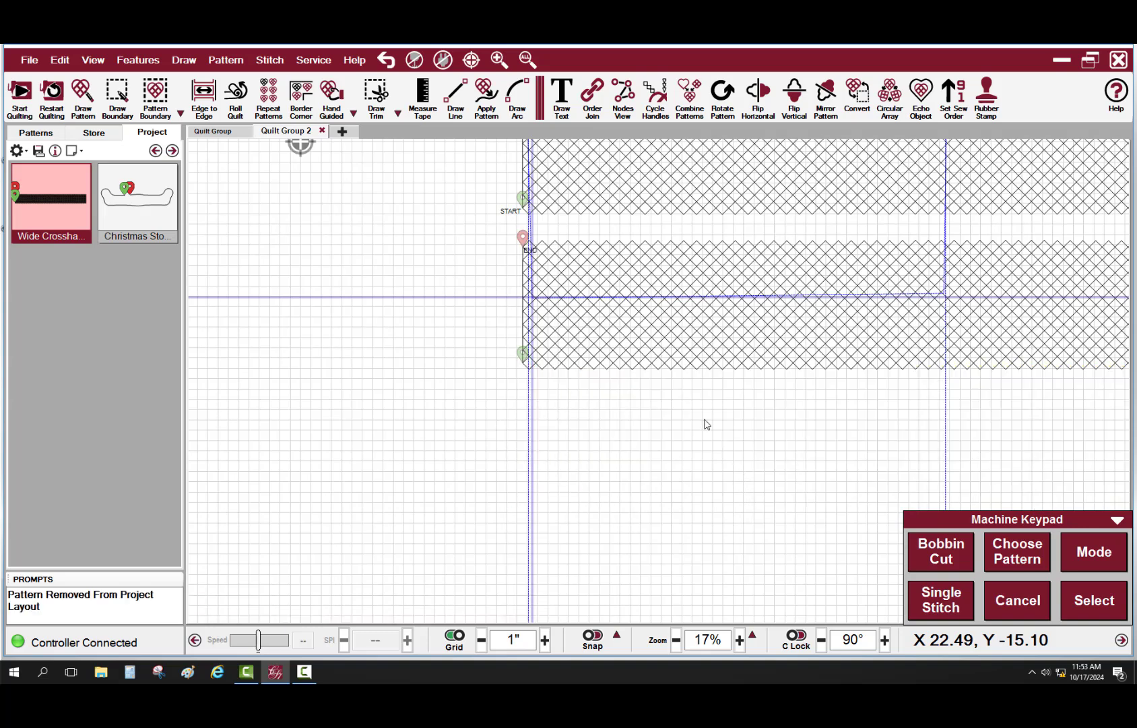
Step: Rubber-stamp a spacer copy of the lower crosshatch row three diamonds lower, with left edges and diamonds aligned
click(708, 344)
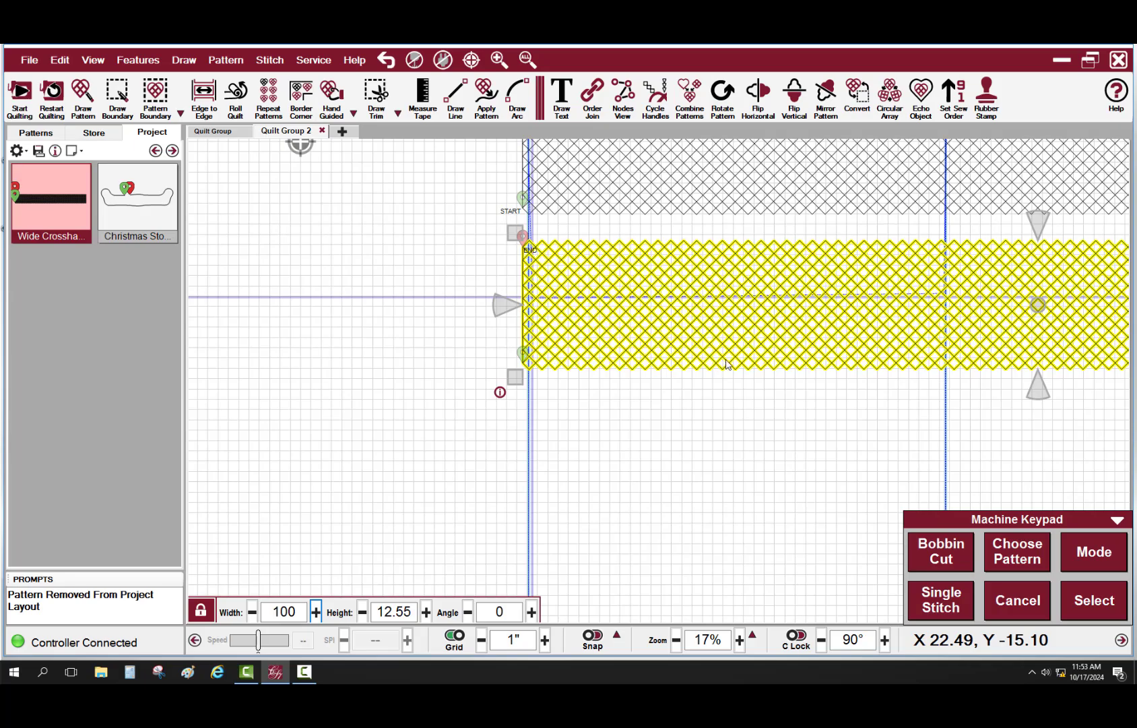
click(986, 94)
scroll(518, 357, up, 2)
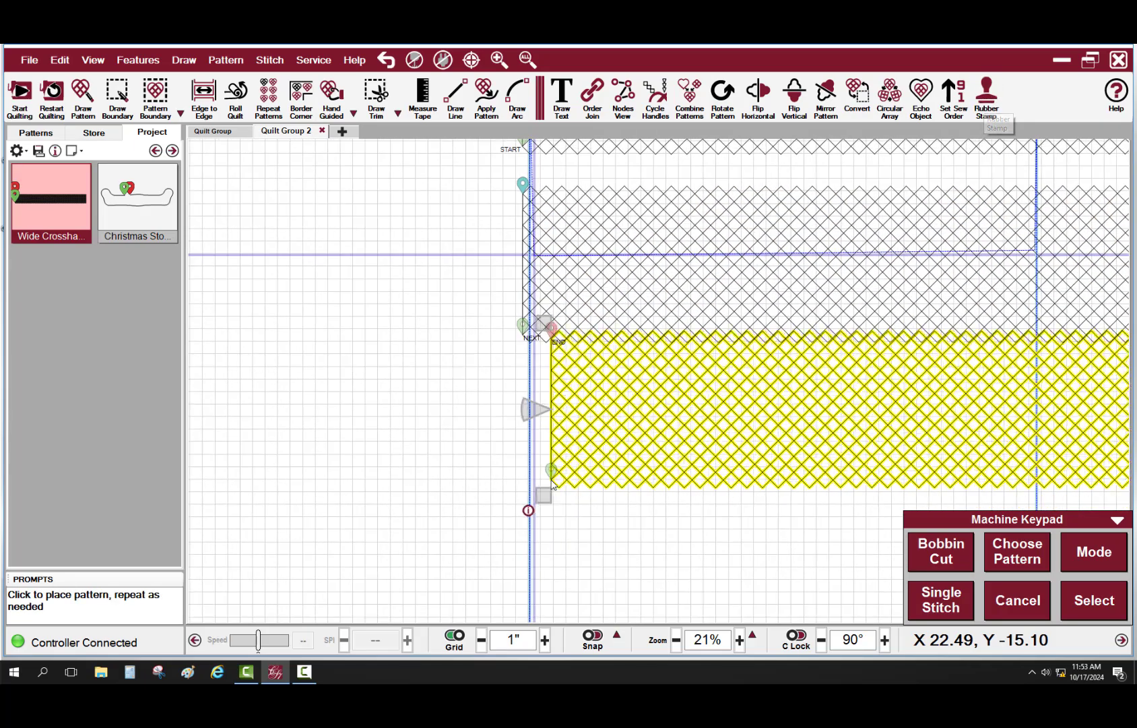
scroll(507, 364, up, 3)
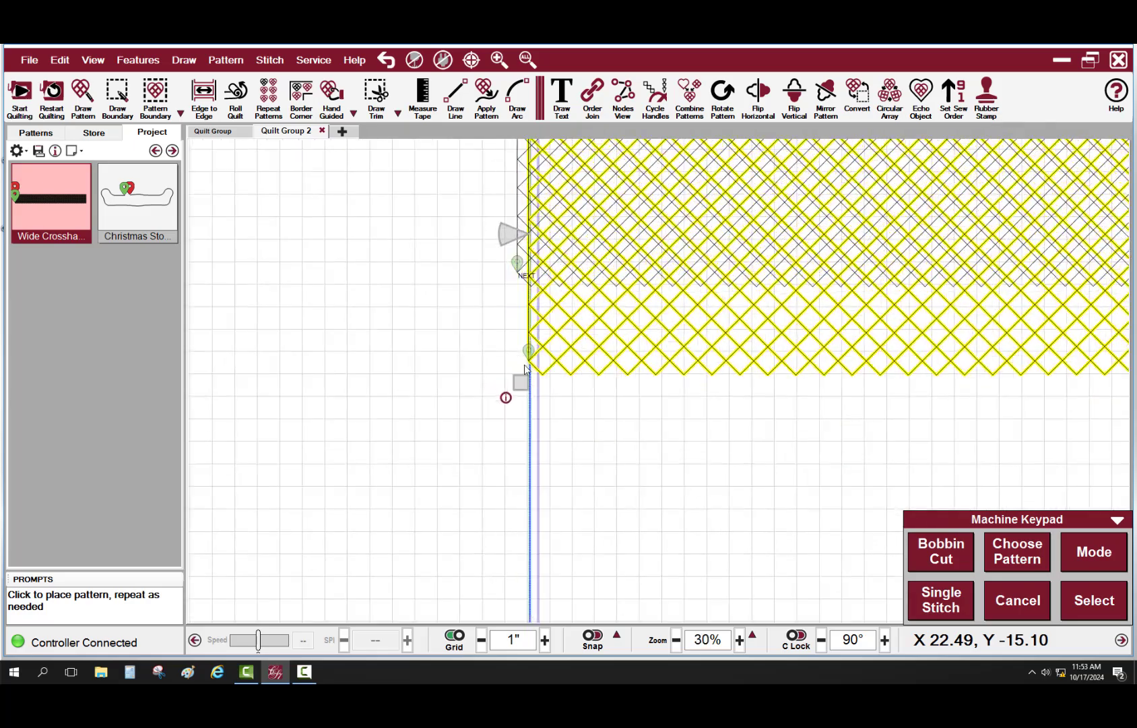
scroll(519, 362, up, 1)
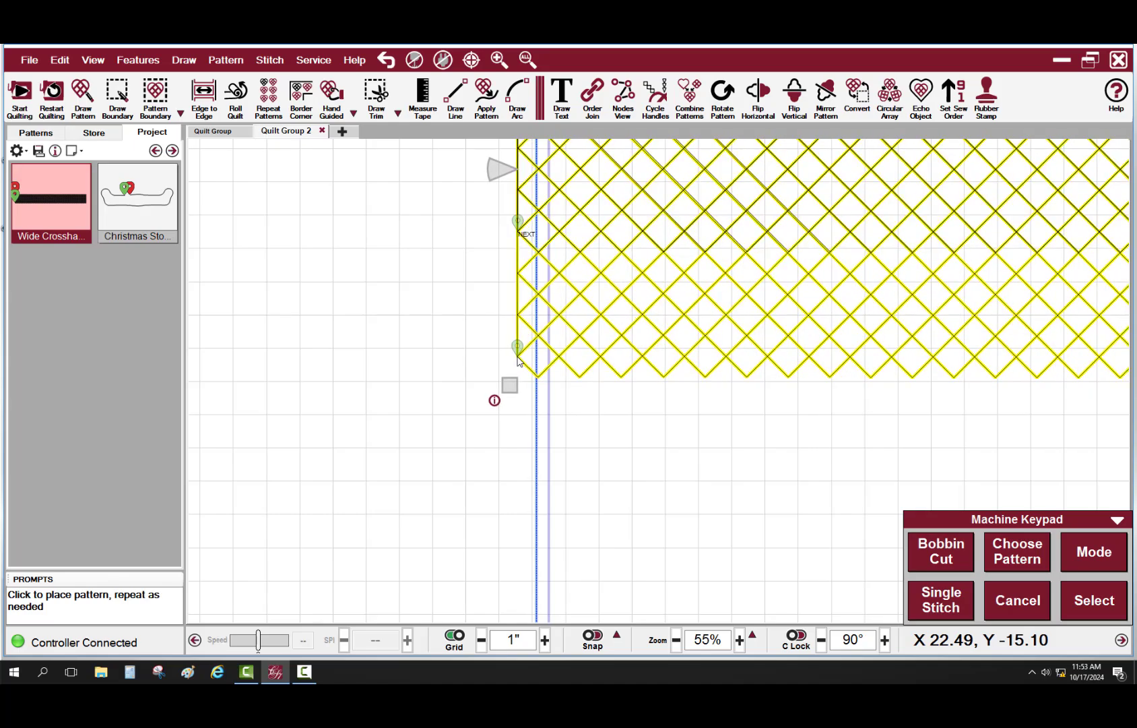
click(518, 363)
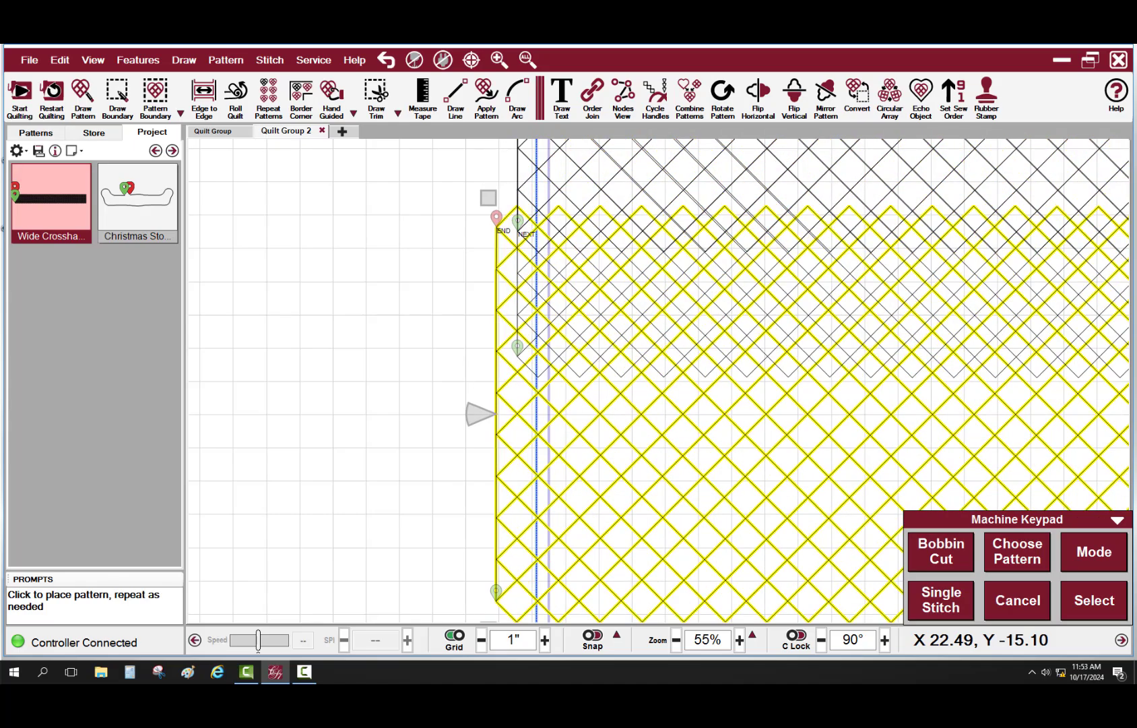
Step: Stamp a full crosshatch row below the spacer copy, its upper left point meeting the spacer's lower left point
scroll(458, 579, down, 1)
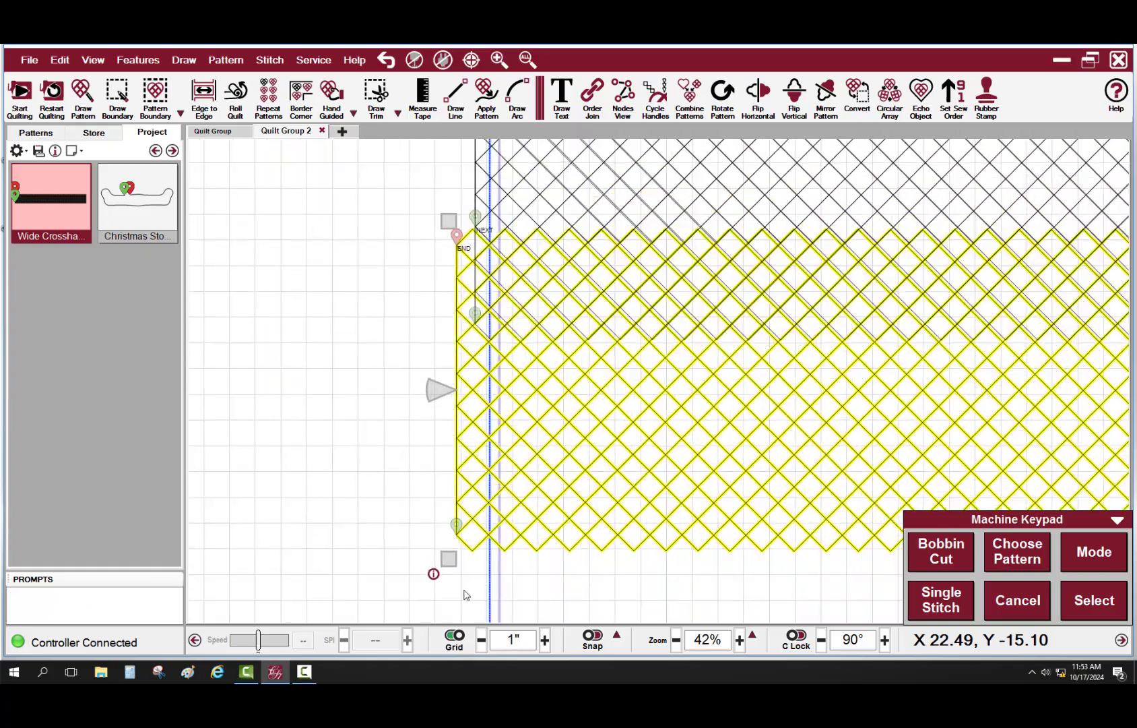
drag(446, 605, 426, 531)
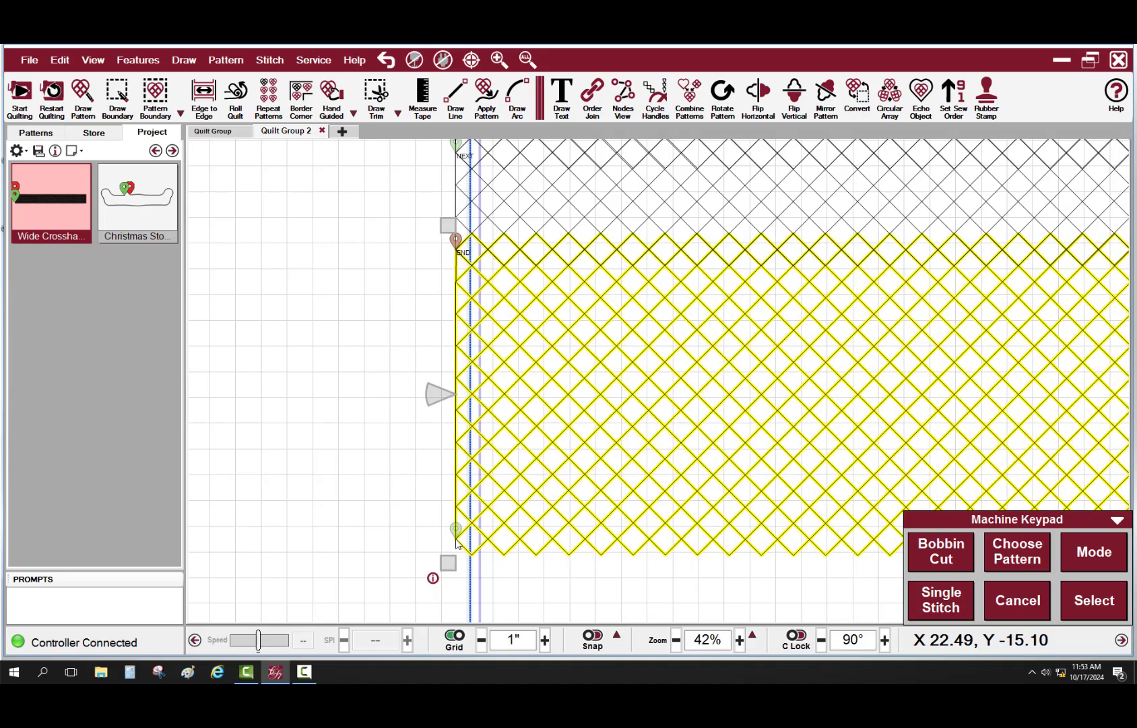
click(456, 544)
drag(465, 616, 452, 548)
scroll(438, 569, down, 1)
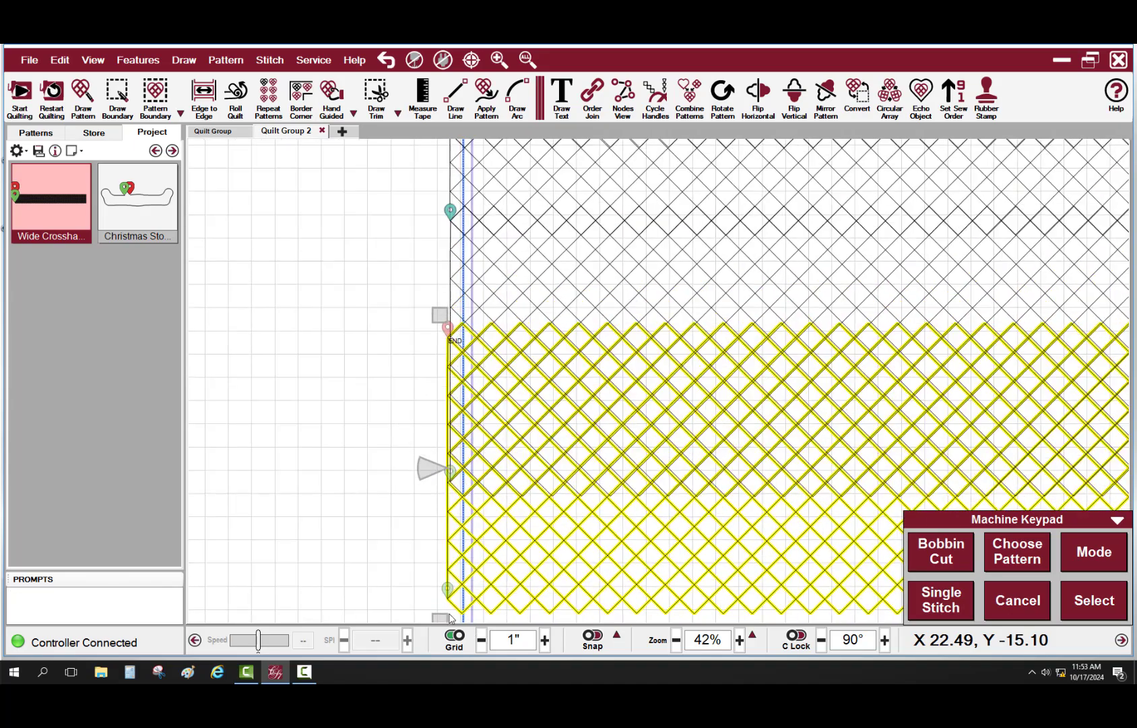
drag(450, 615, 459, 482)
drag(456, 559, 442, 471)
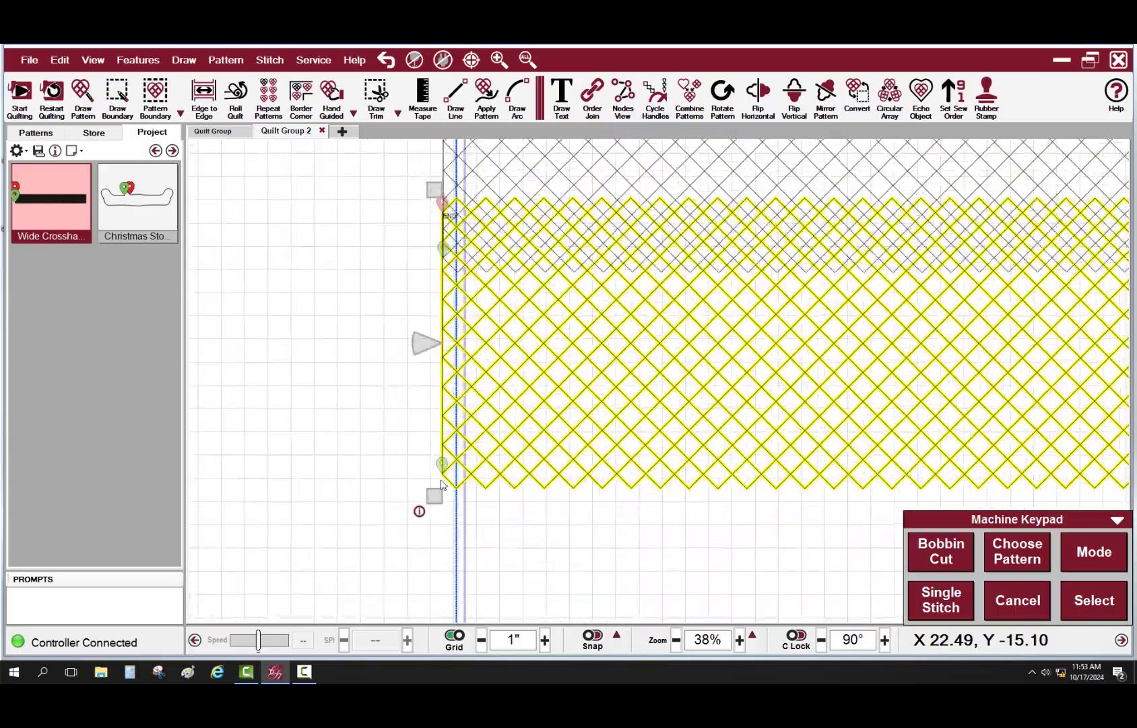
Step: Stamp another spacer copy three diamonds lower, and a further full row starting at that spacer's lower left point
scroll(442, 341, up, 1)
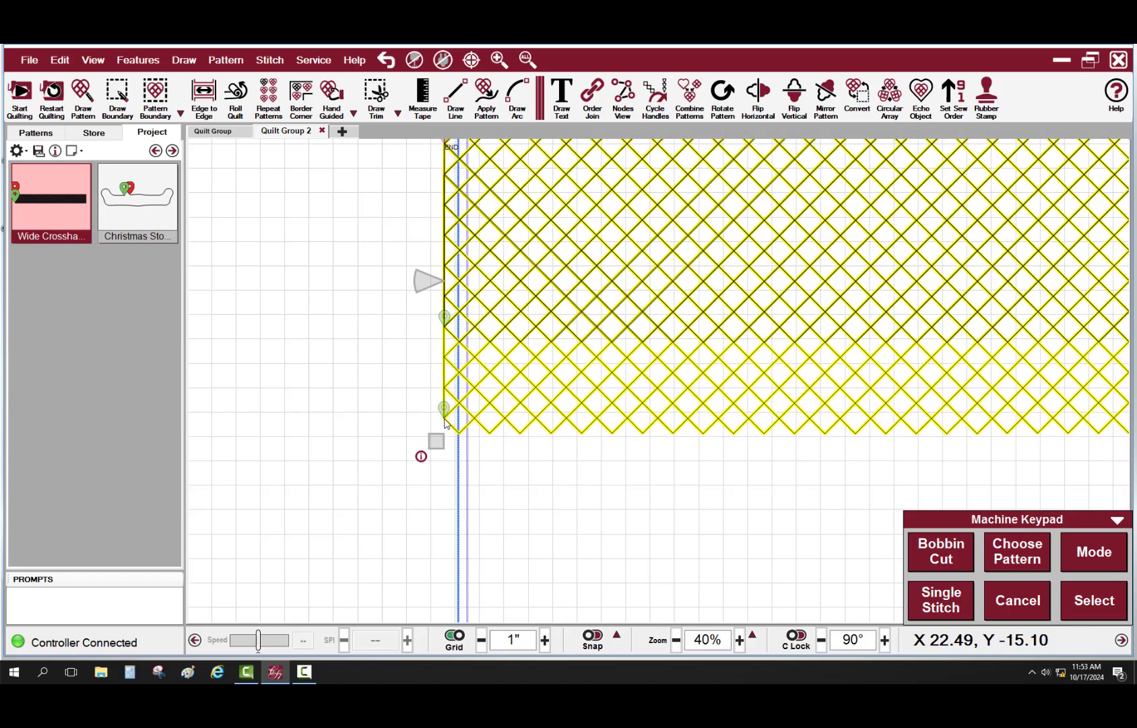
scroll(445, 421, up, 2)
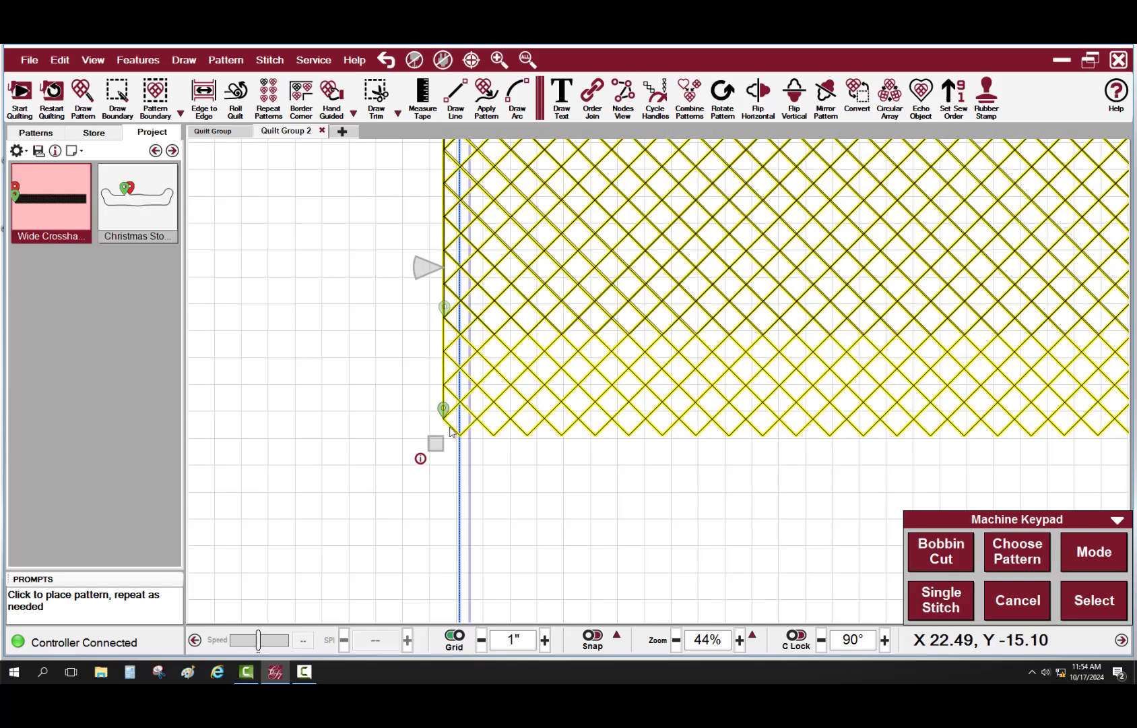
scroll(443, 472, down, 2)
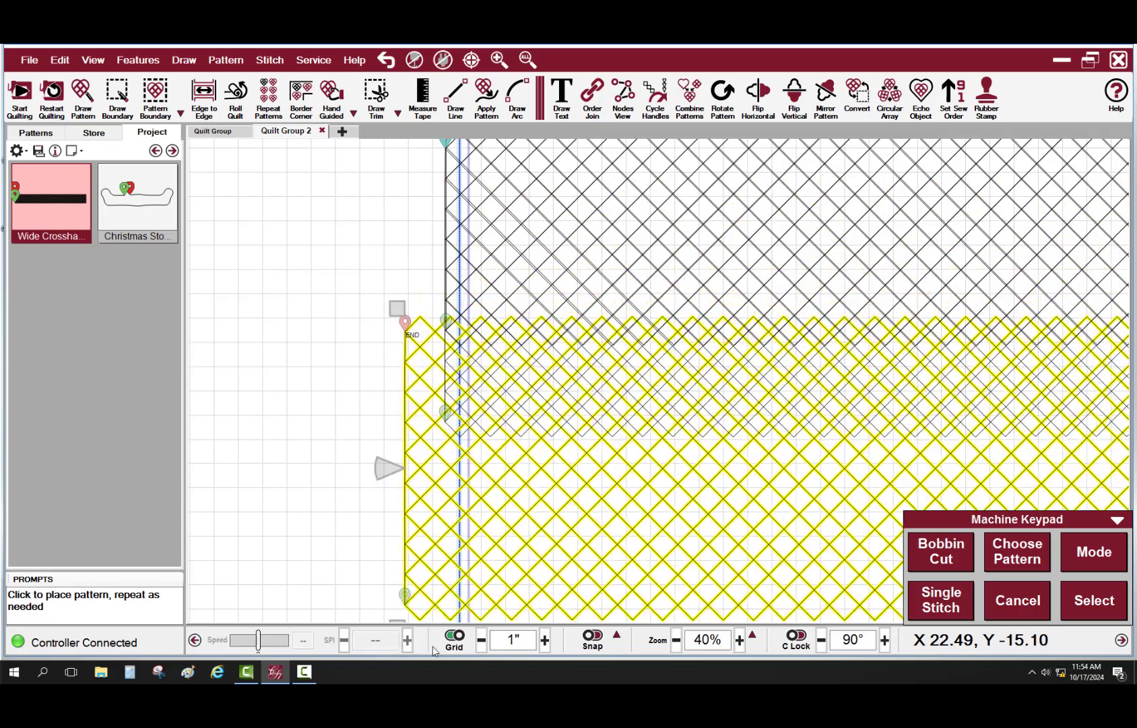
scroll(446, 582, down, 2)
scroll(445, 583, up, 5)
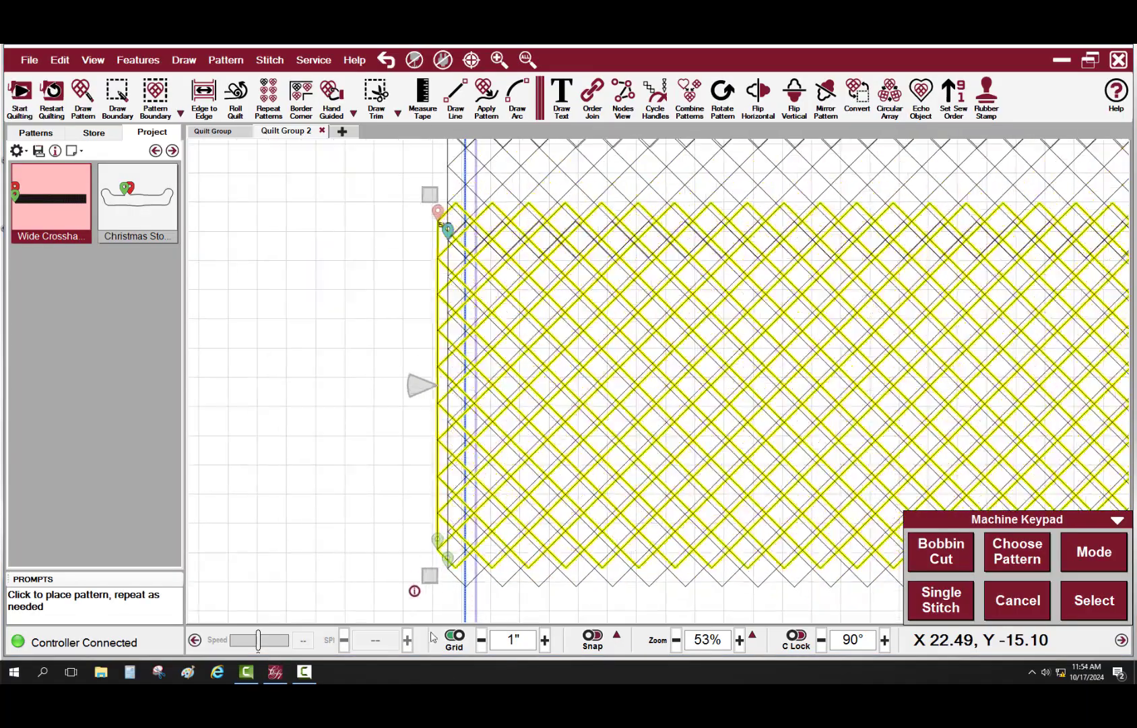
scroll(458, 512, down, 1)
drag(435, 520, 466, 416)
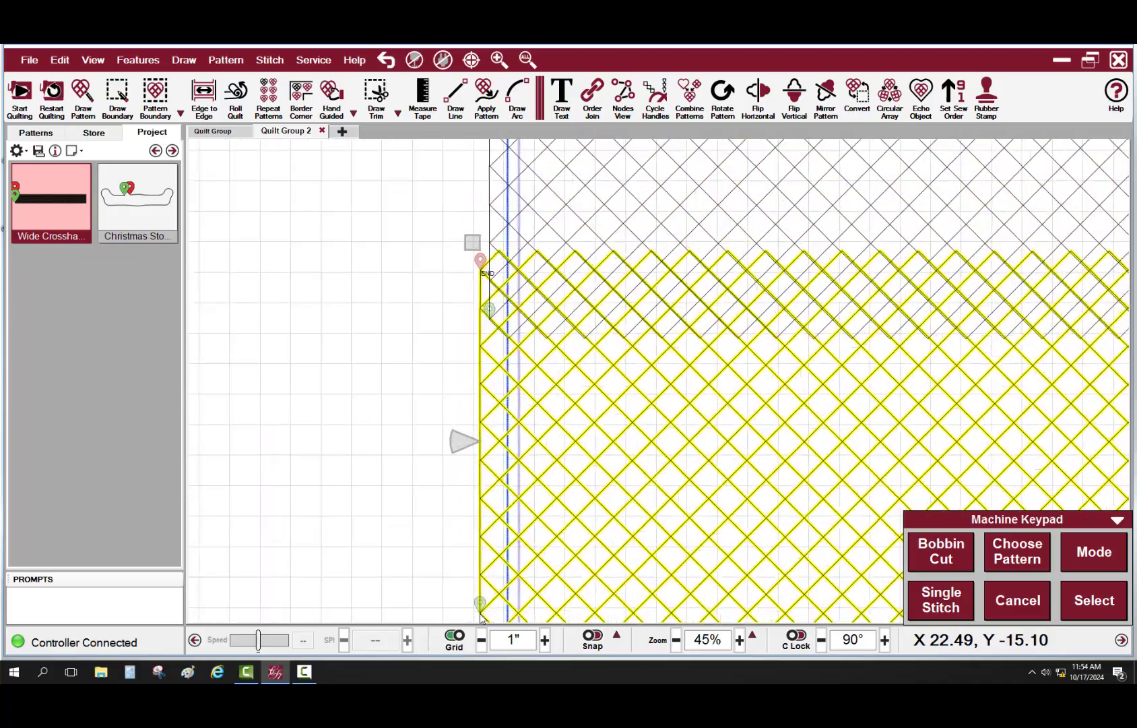
Step: Stamp one more spacer copy and a last full row reaching the boundary's bottom edge, and end the stamping
scroll(490, 444, up, 1)
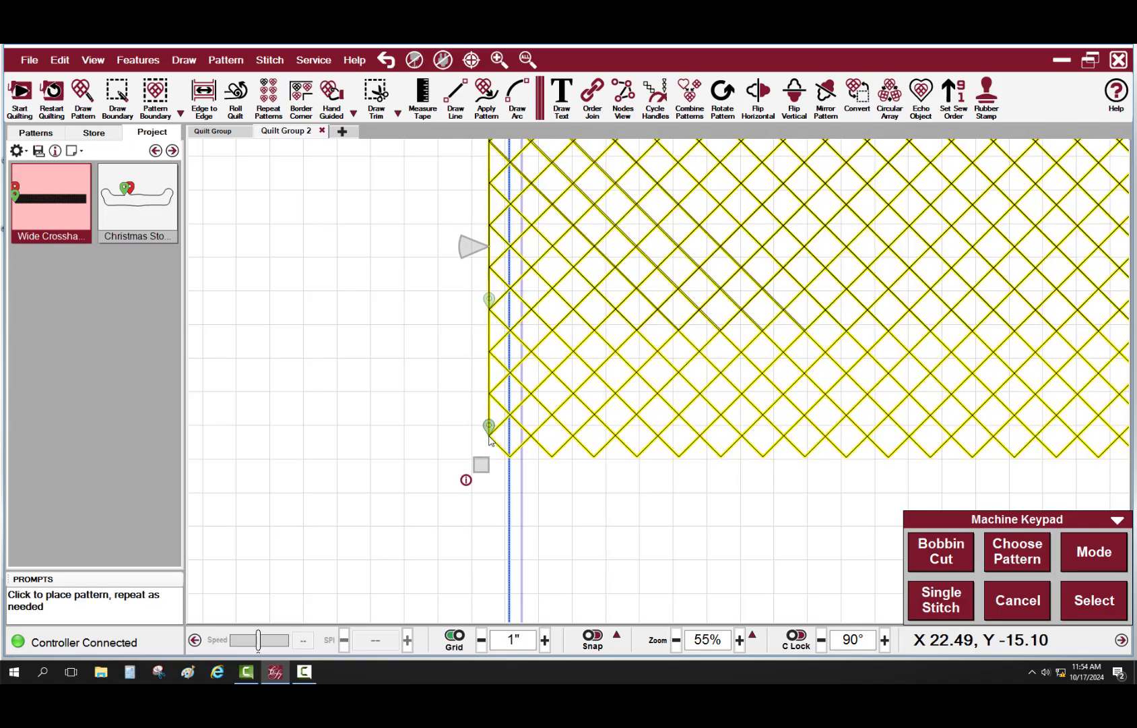
click(490, 438)
scroll(472, 502, down, 2)
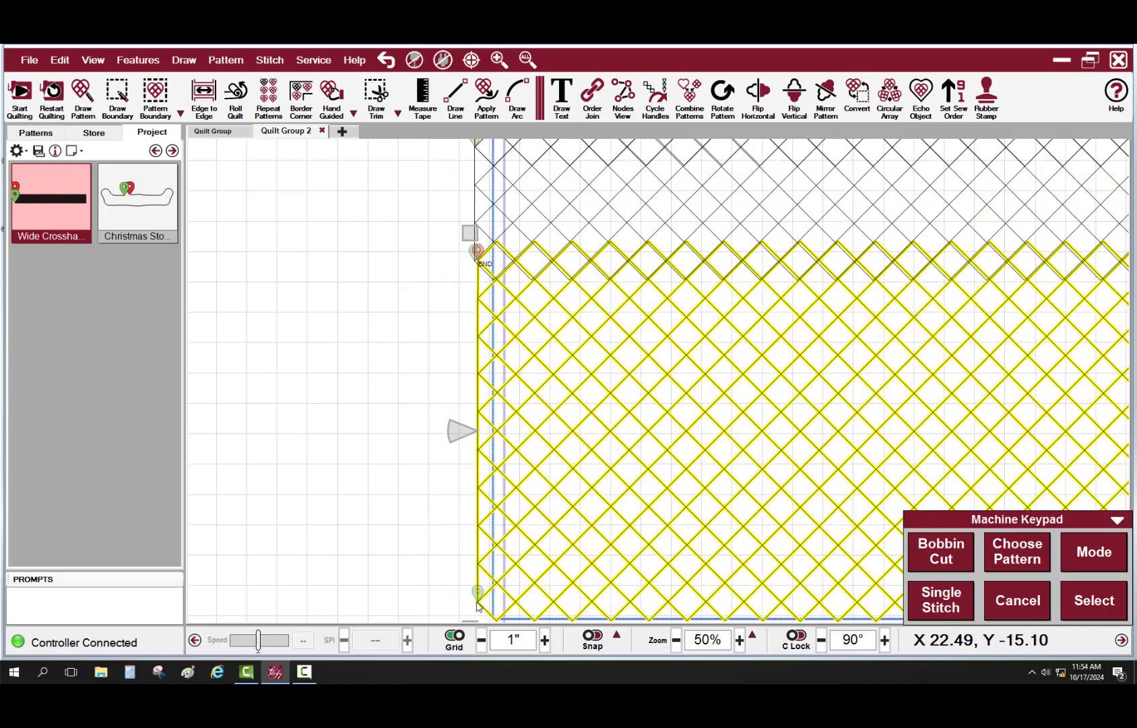
click(474, 603)
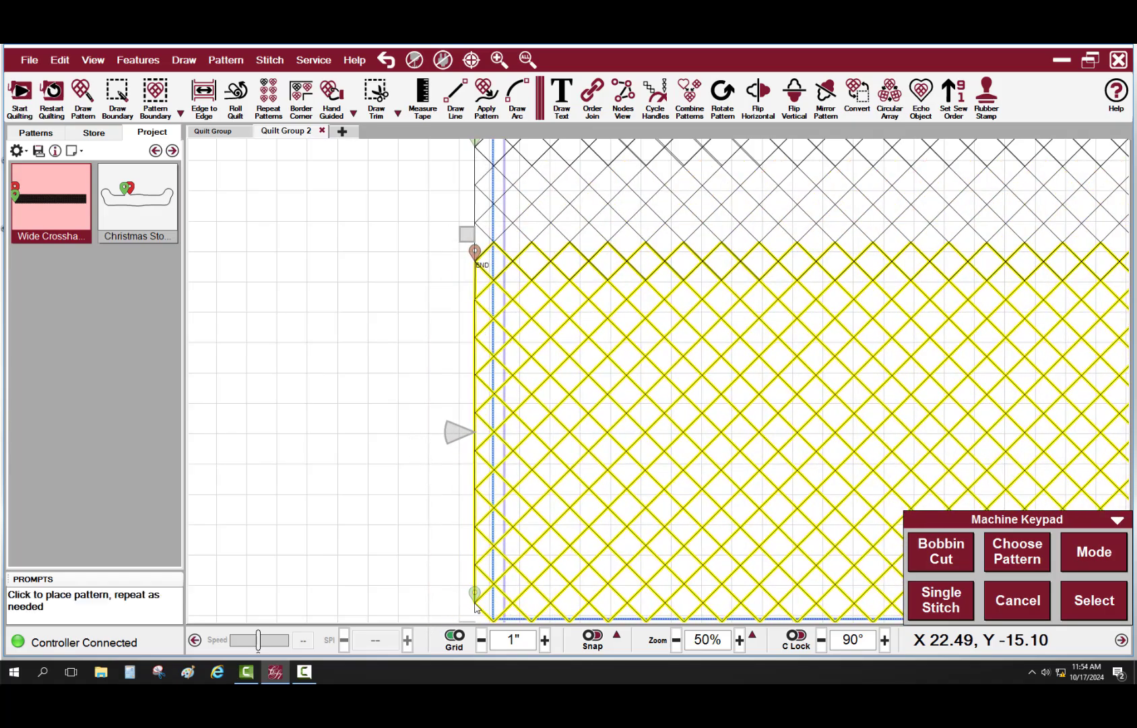
drag(462, 202, 415, 270)
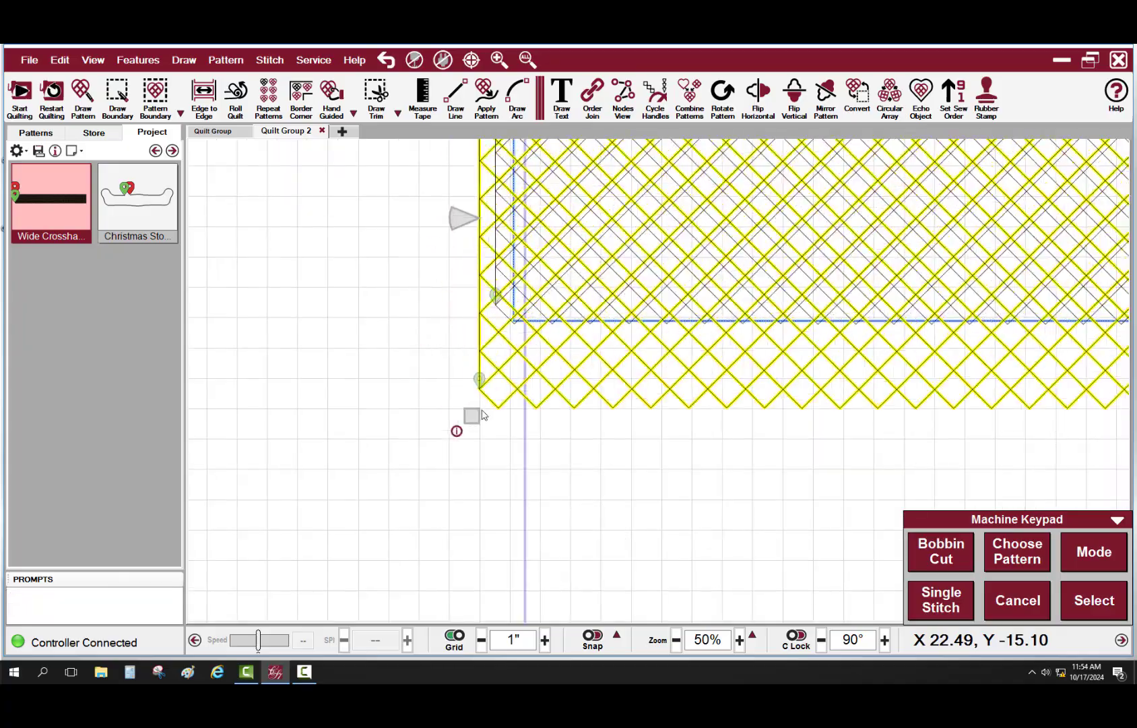
drag(482, 413, 461, 341)
scroll(504, 432, down, 4)
scroll(599, 467, down, 3)
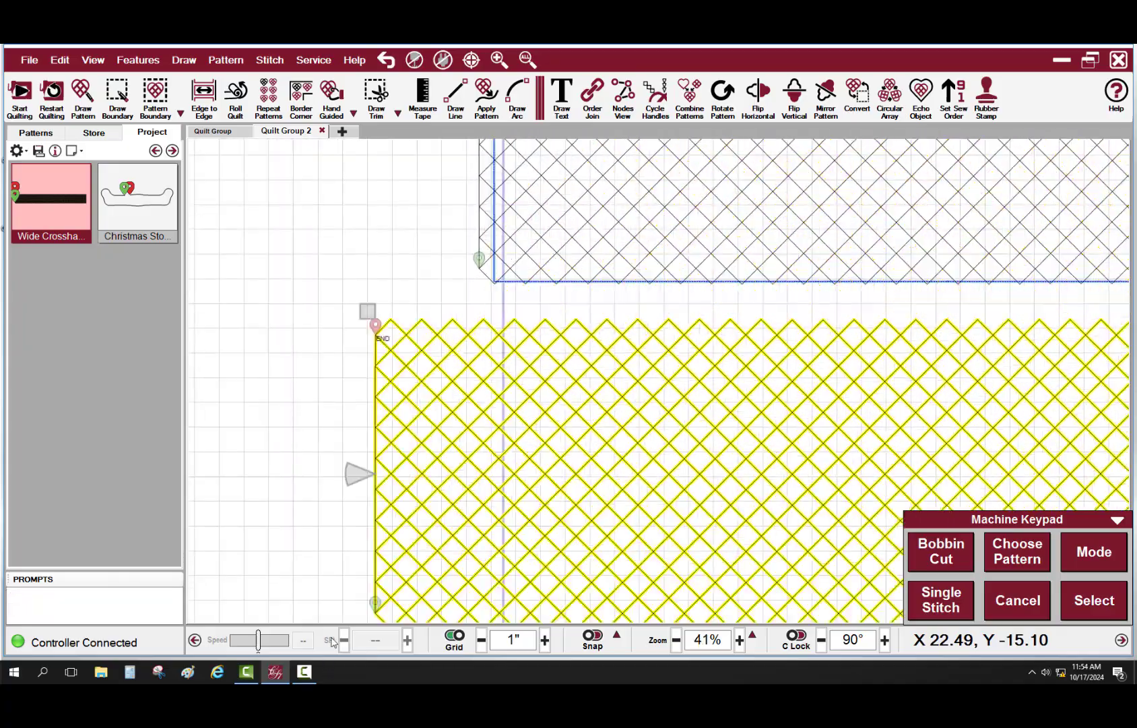
scroll(468, 553, down, 1)
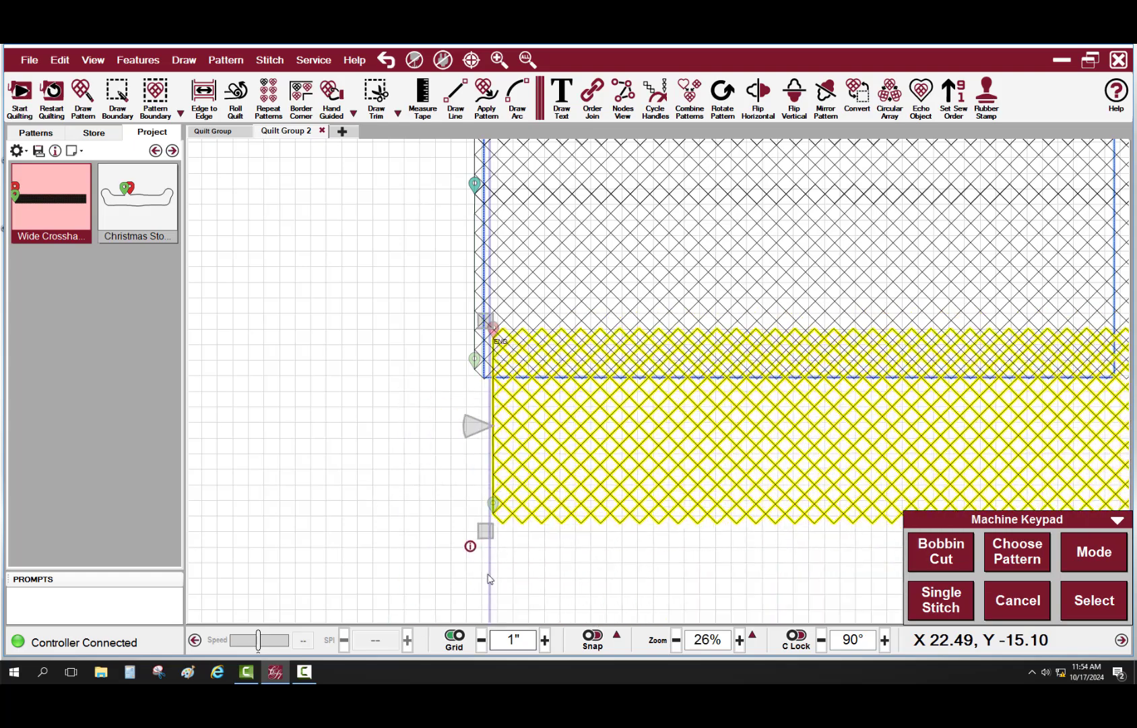
key(Escape)
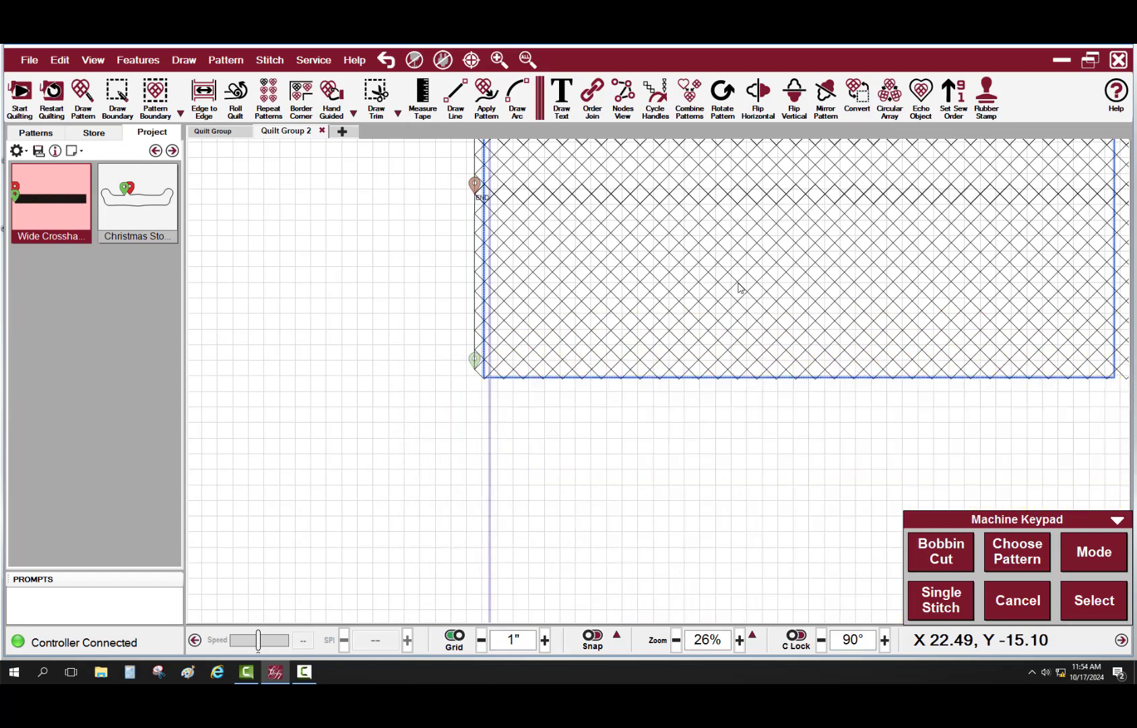
Step: Delete the two lowest spacer copies that overlap the full crosshatch rows, opening gaps between those rows
scroll(754, 390, down, 1)
drag(751, 209, 647, 375)
click(556, 360)
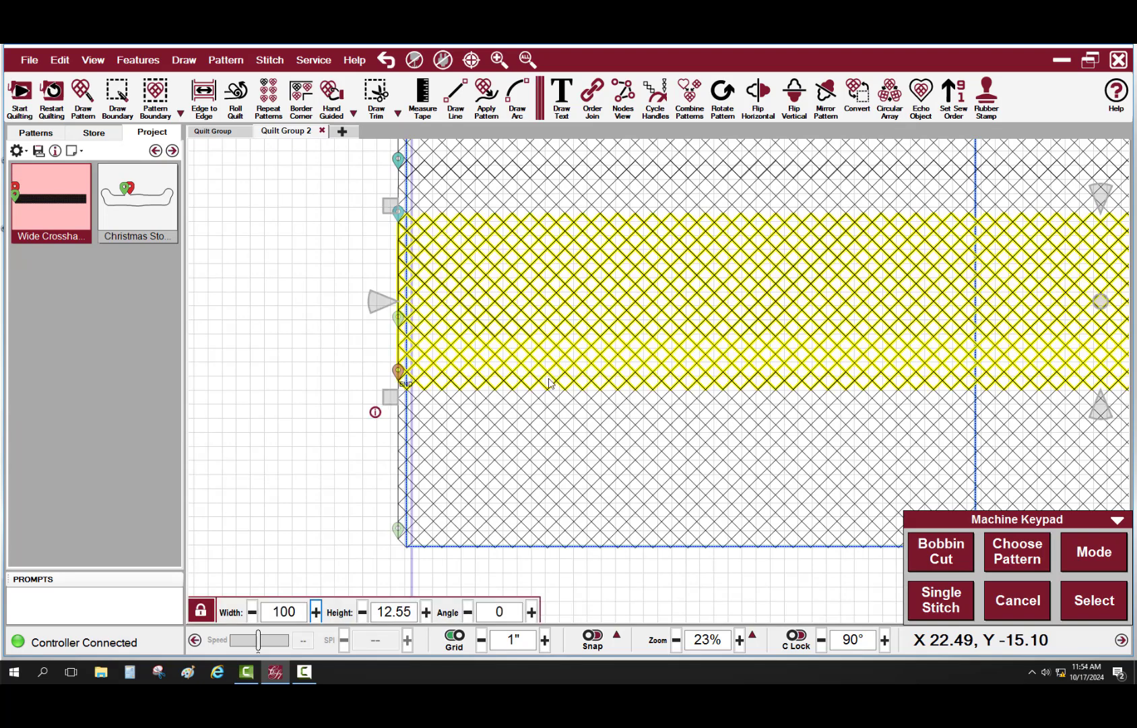
key(Delete)
drag(578, 278, 545, 414)
click(526, 291)
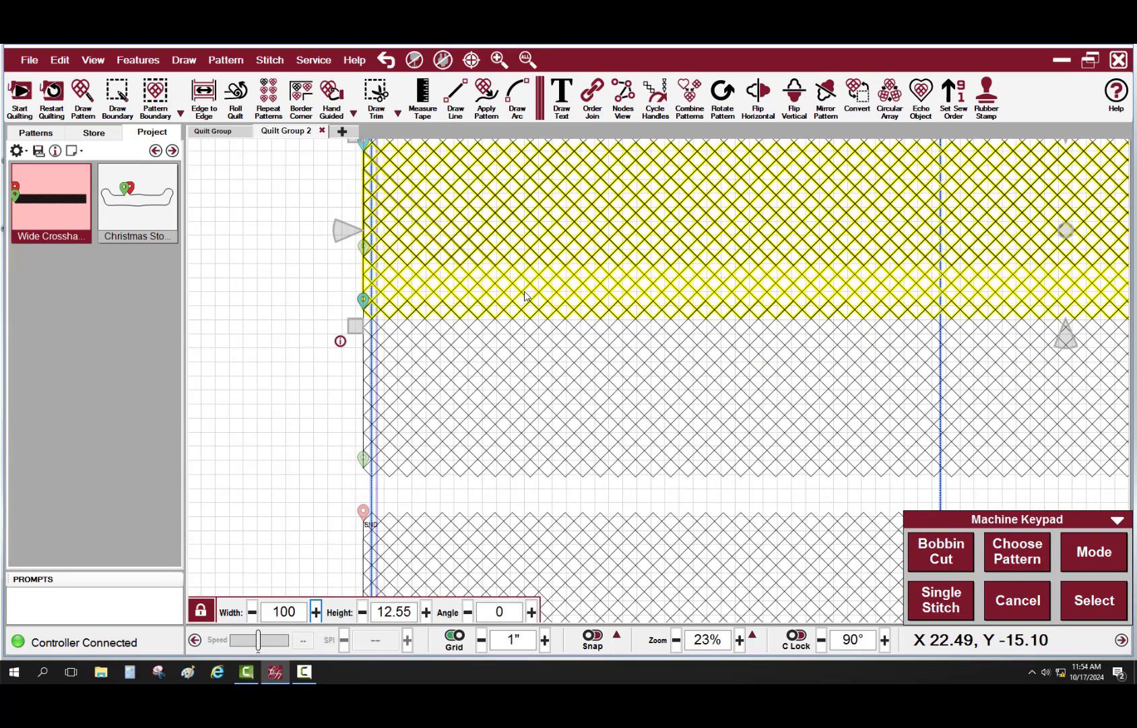
key(Delete)
Step: Delete the remaining overlapping spacer copy just below the second crosshatch row
scroll(520, 316, down, 3)
drag(547, 275, 553, 387)
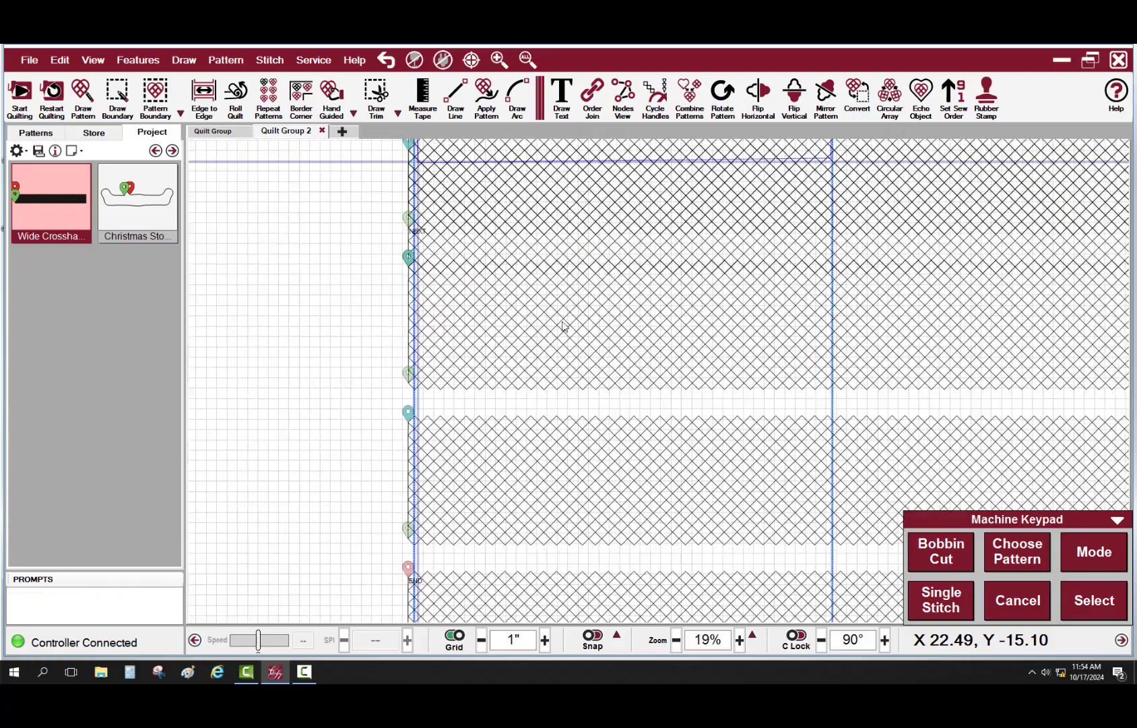
click(537, 254)
key(Delete)
scroll(538, 330, down, 3)
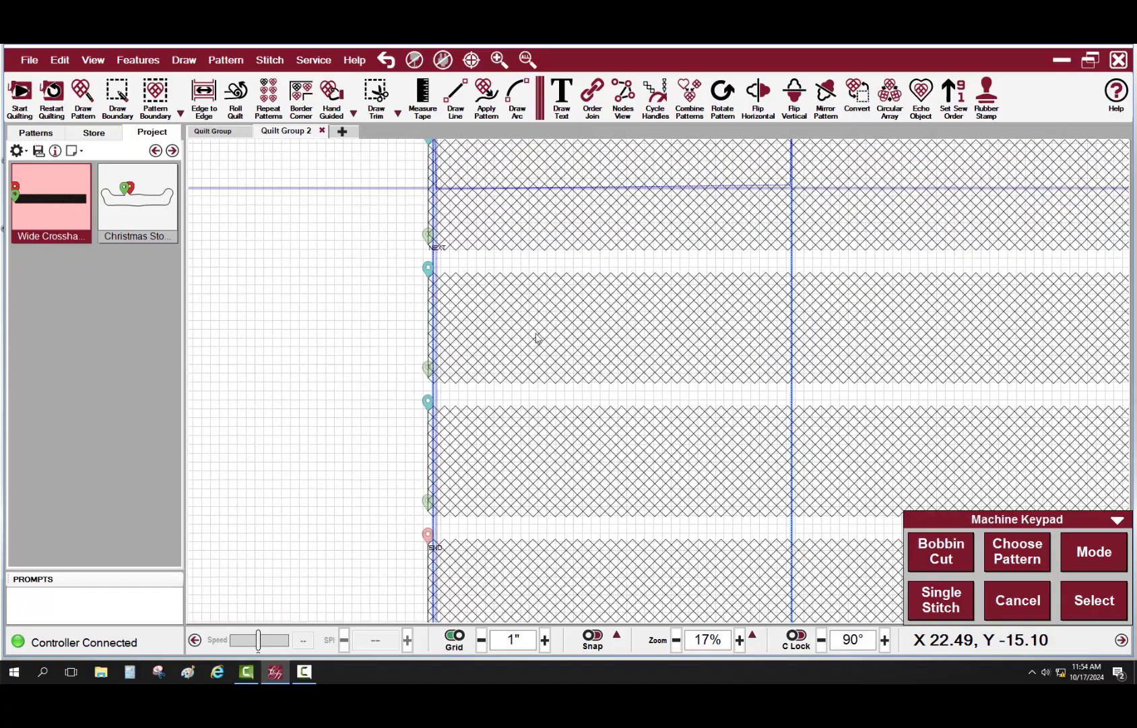
Step: Examine the spacing of the crosshatch rows and how they cover the boundary from top to bottom and side to side
drag(535, 346, 560, 413)
scroll(568, 443, down, 2)
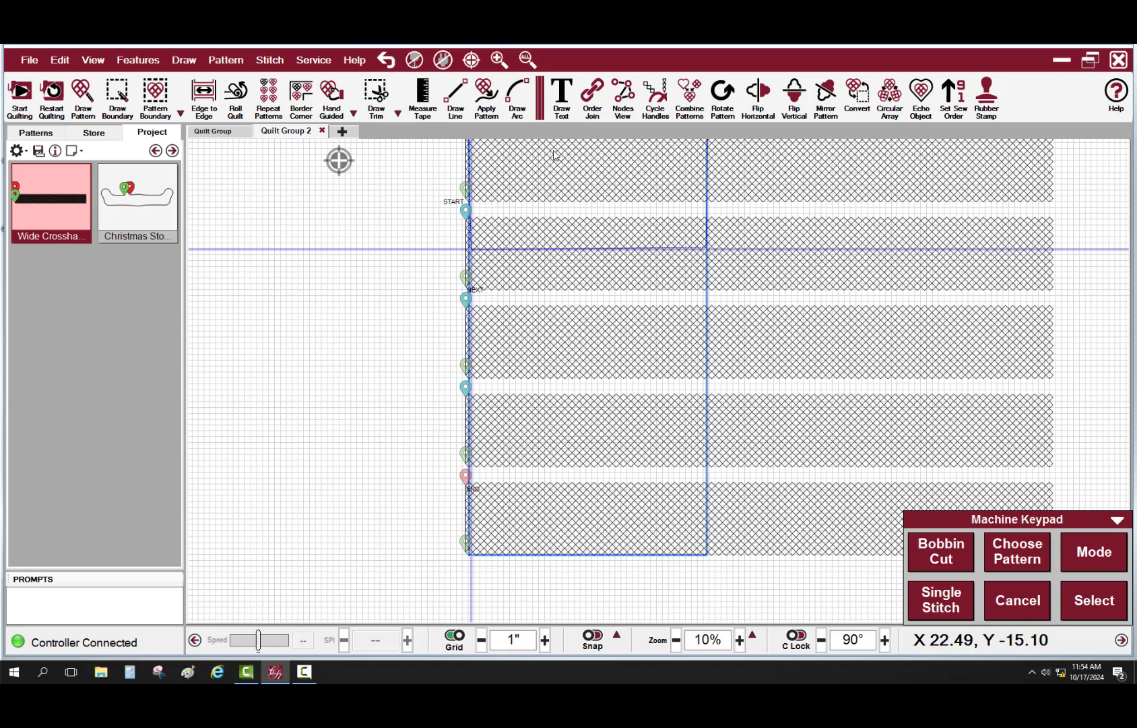
drag(617, 339, 652, 388)
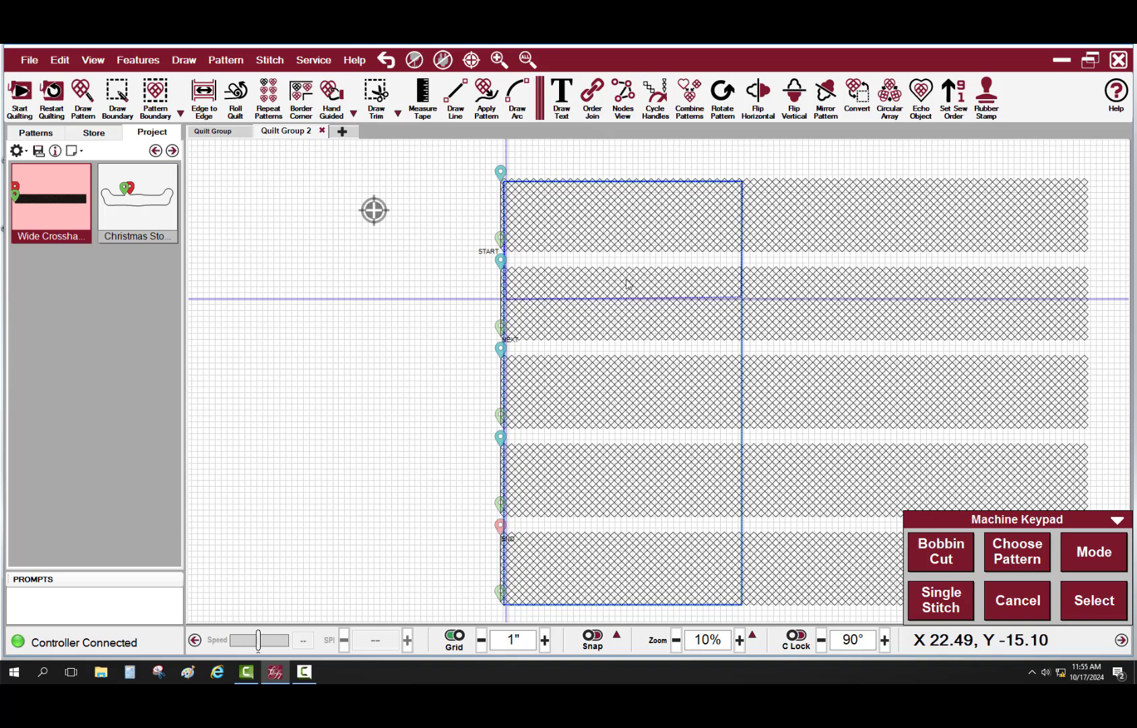
click(611, 316)
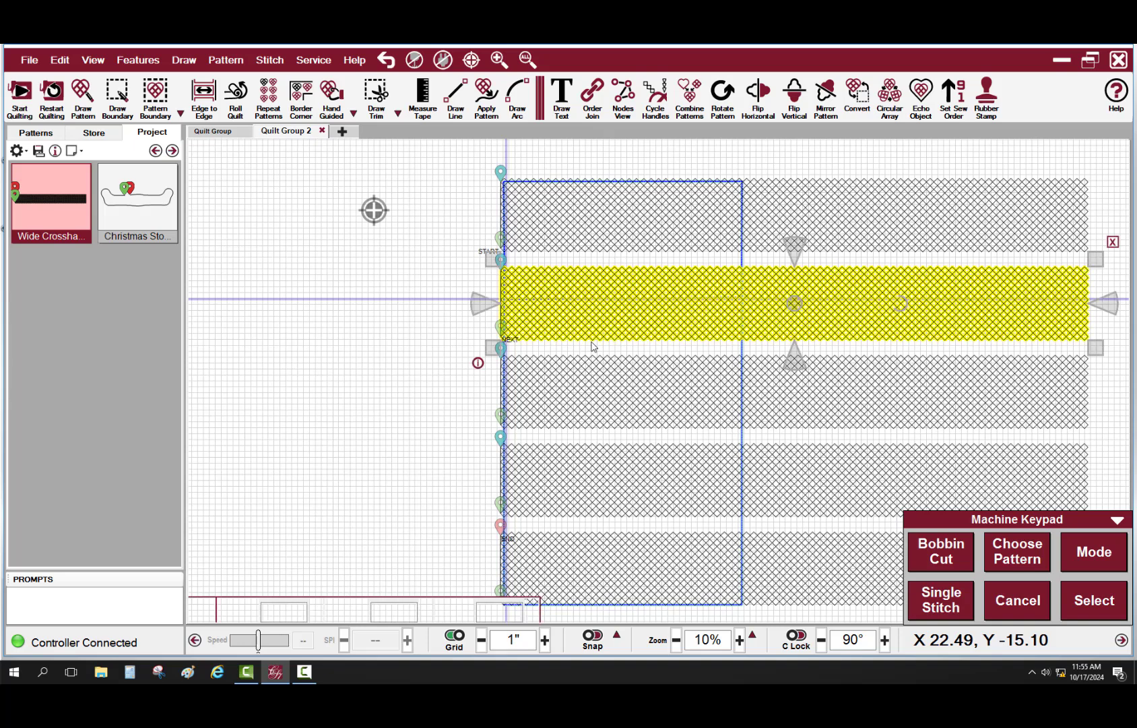
click(469, 277)
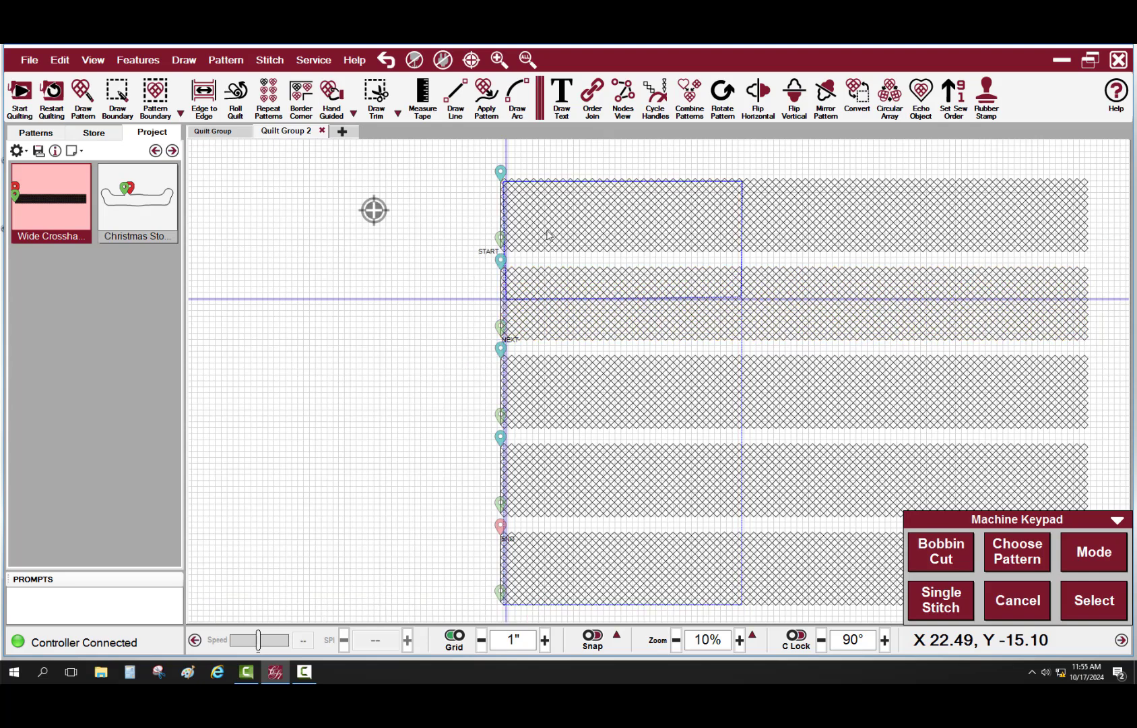
scroll(547, 234, up, 1)
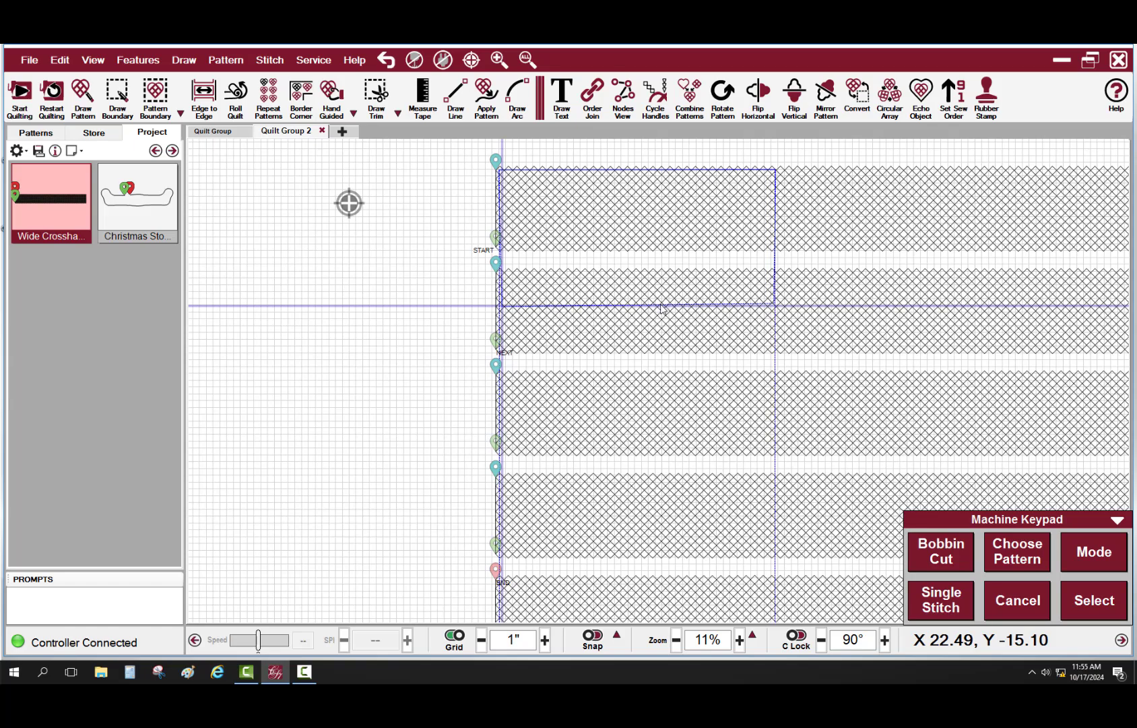
scroll(631, 284, down, 4)
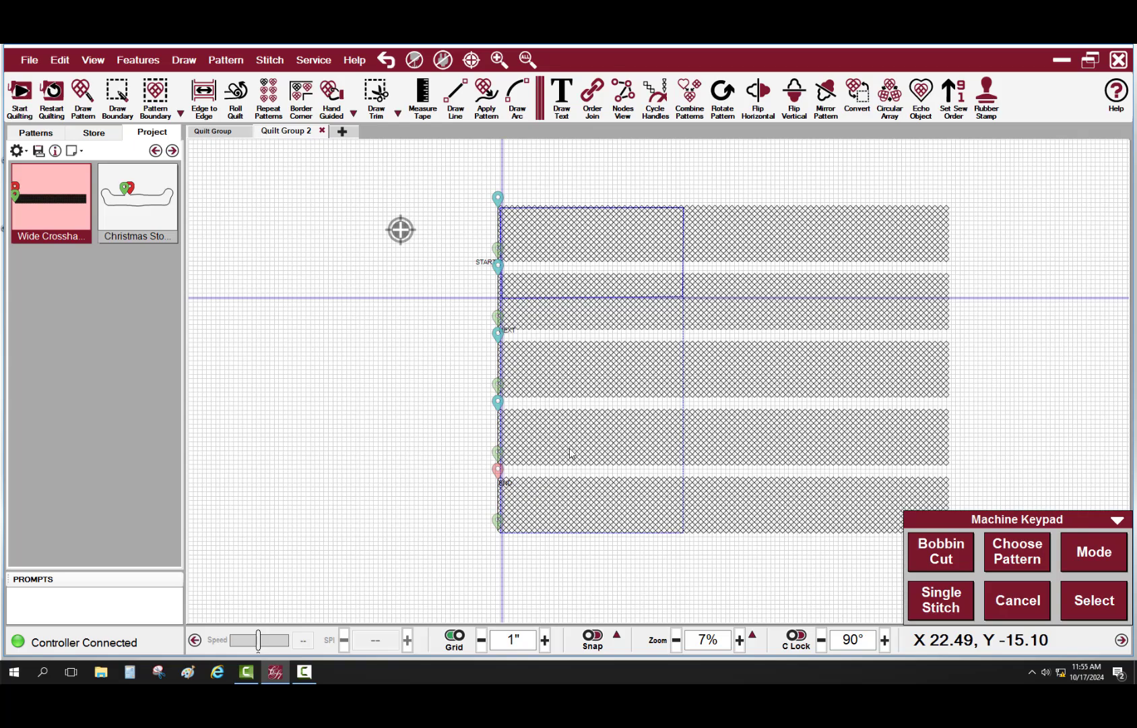
scroll(587, 273, up, 3)
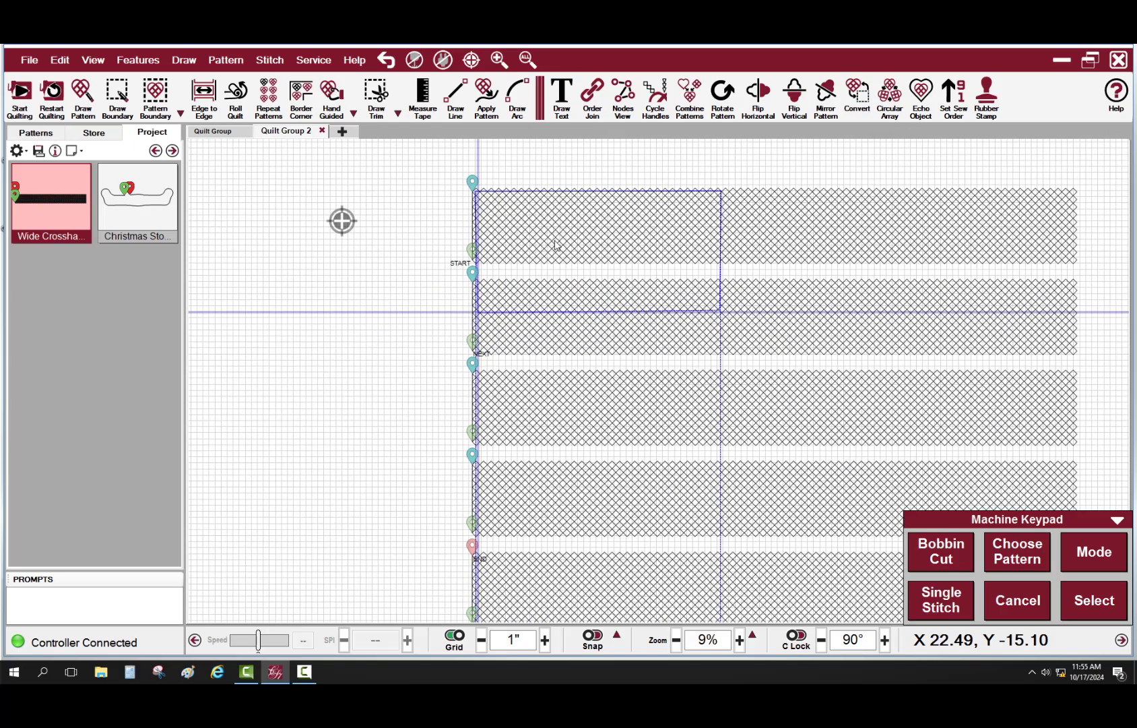
scroll(537, 280, up, 4)
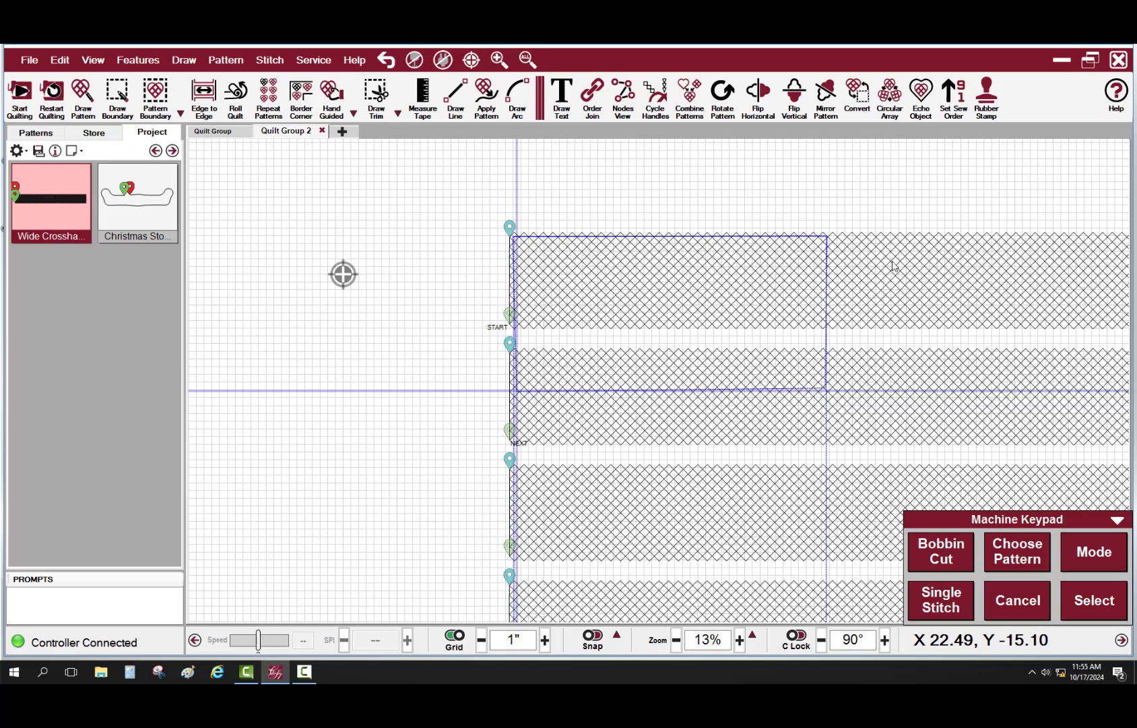
scroll(798, 327, down, 2)
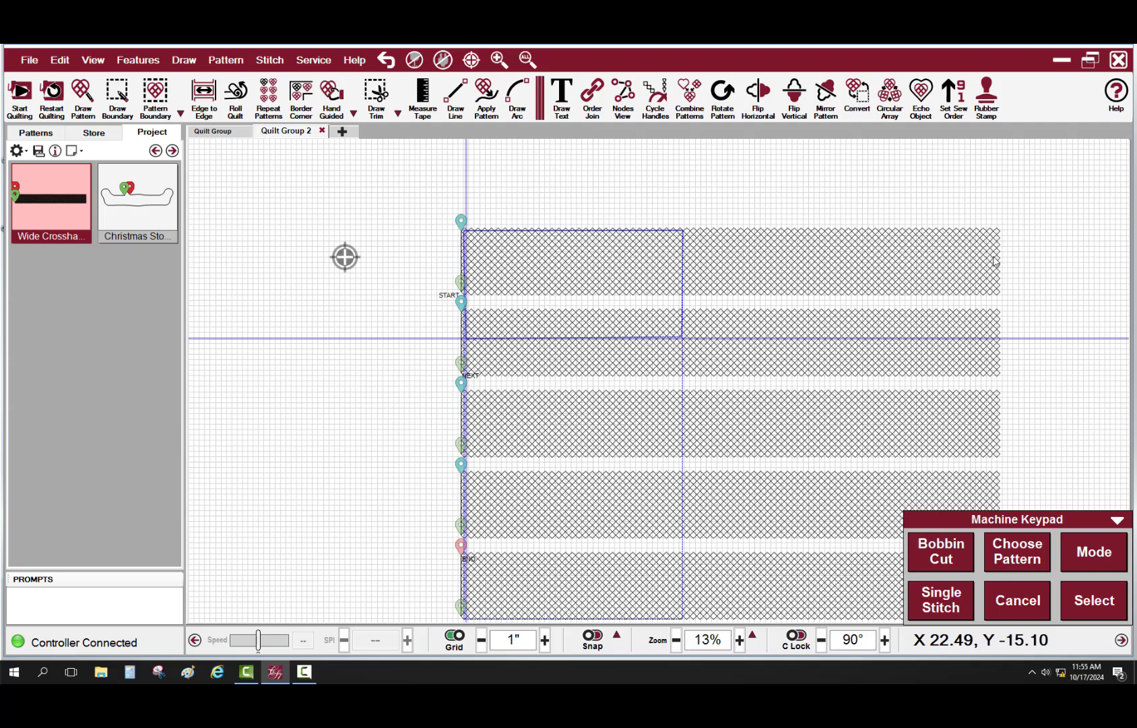
scroll(1000, 262, down, 2)
scroll(498, 275, up, 3)
scroll(521, 457, down, 2)
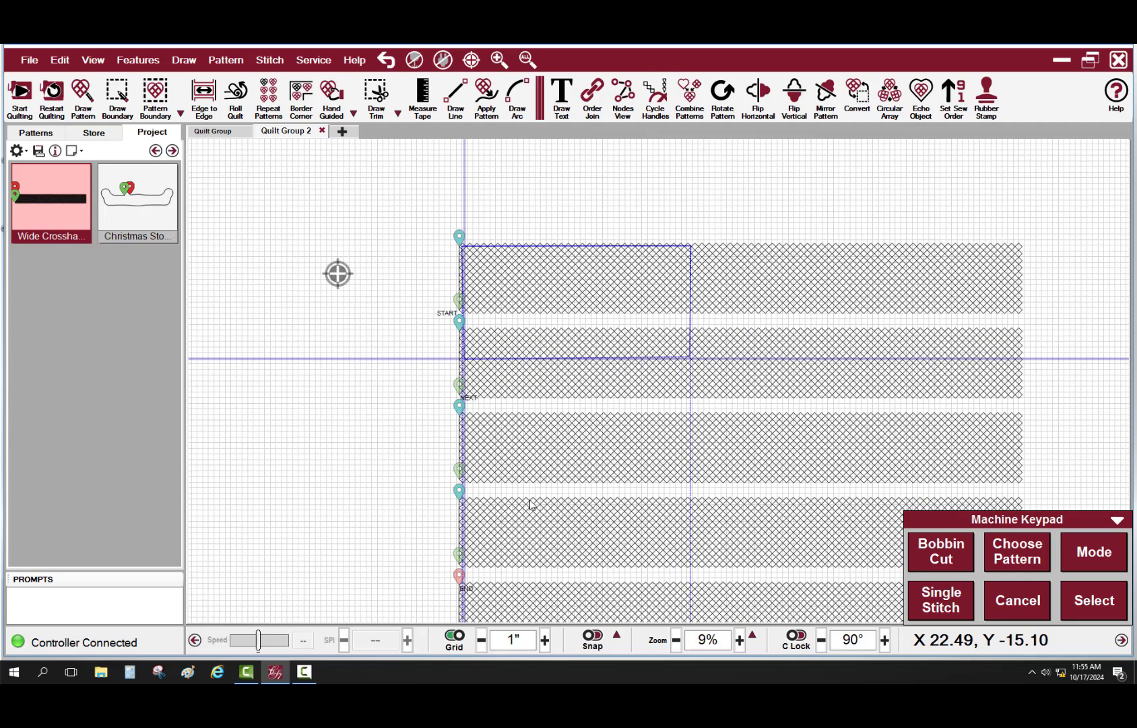
Step: Apply the Fill Inside option to the topmost Wide Crosshatch row so only the part within the quilt boundary is kept
drag(530, 497, 607, 322)
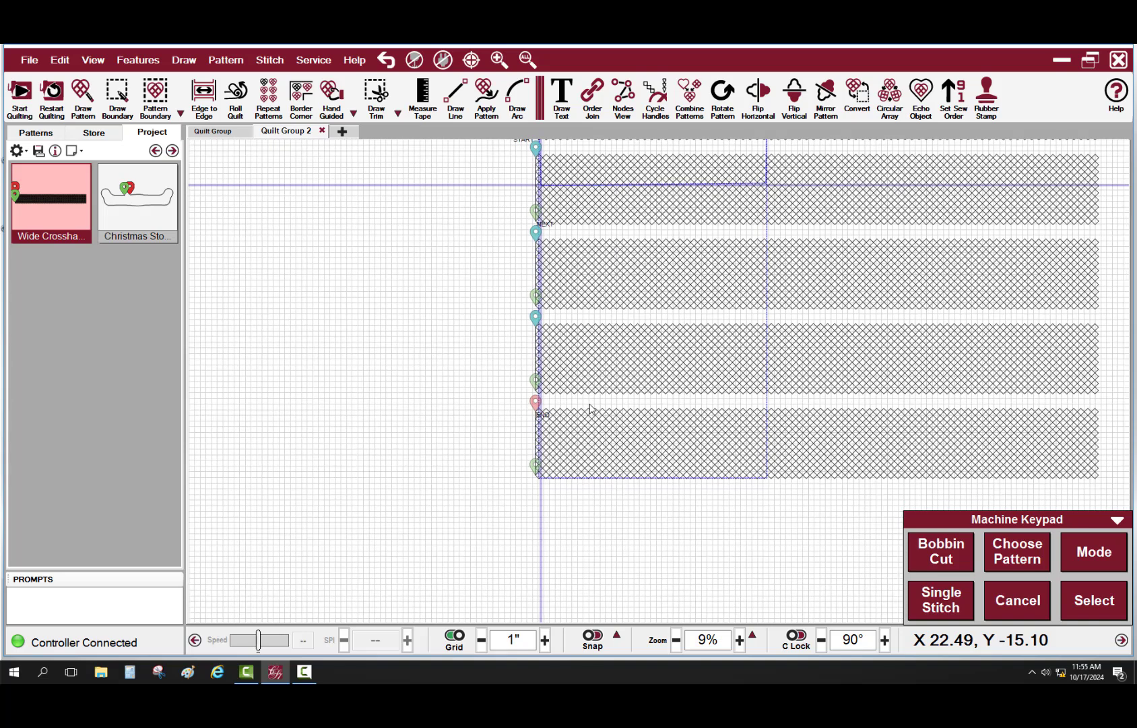
click(601, 400)
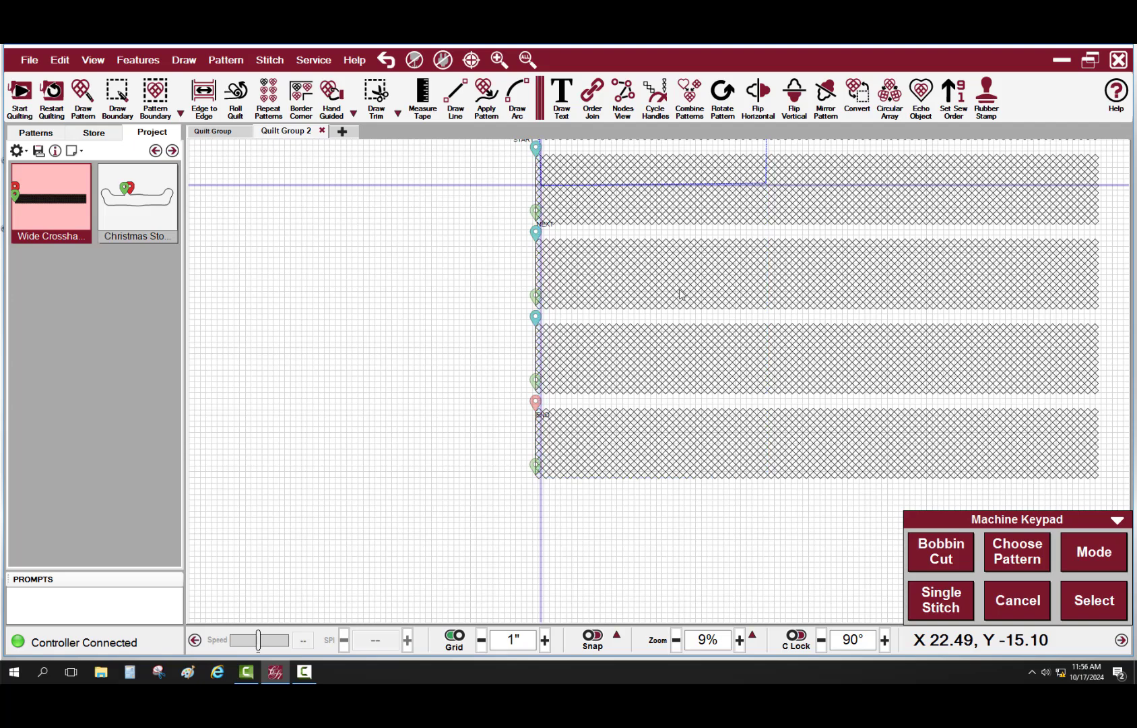
scroll(681, 259, up, 3)
scroll(671, 259, up, 1)
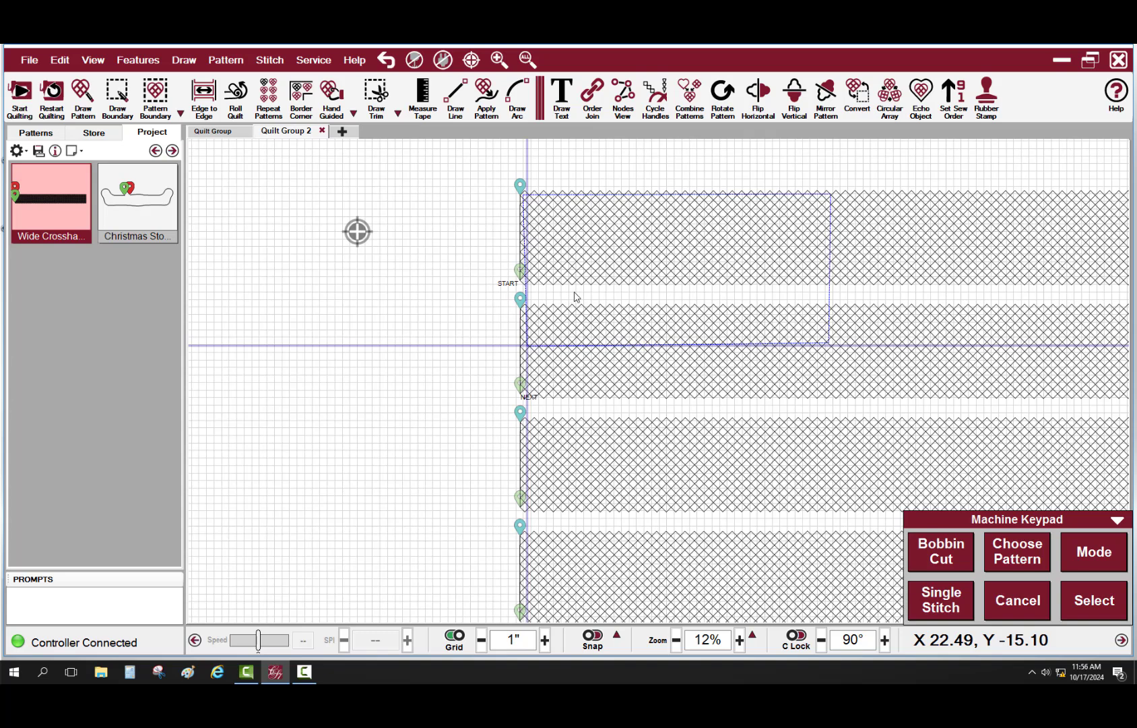
right_click(617, 239)
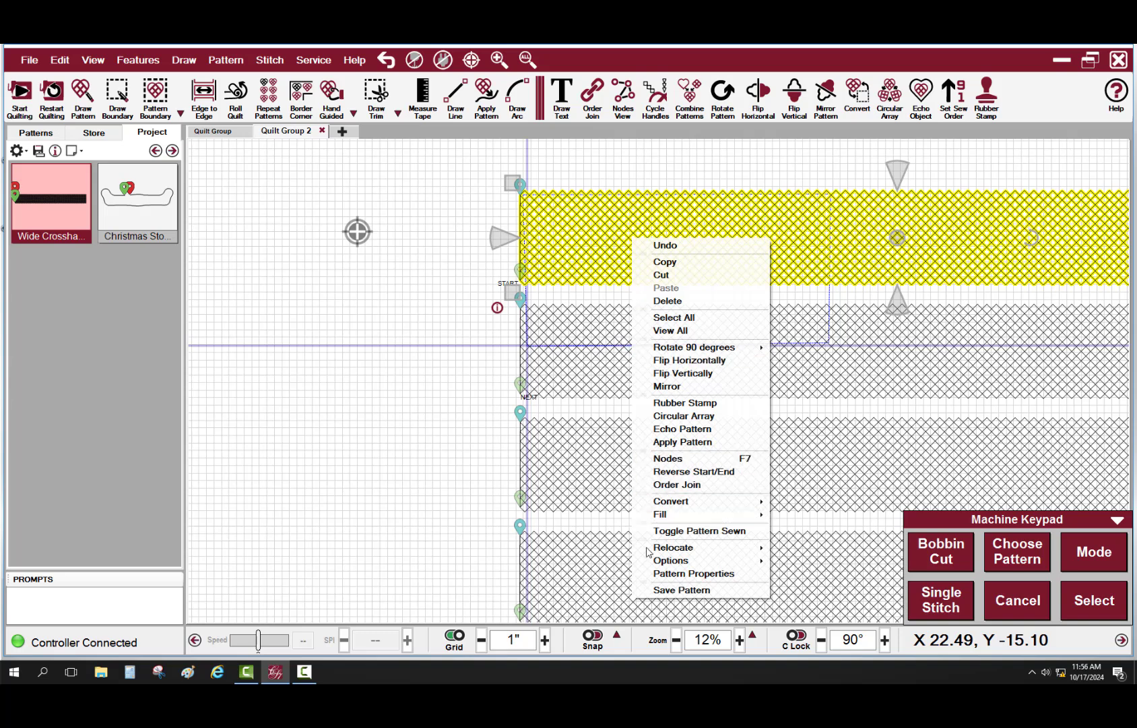
mouse_move(703, 519)
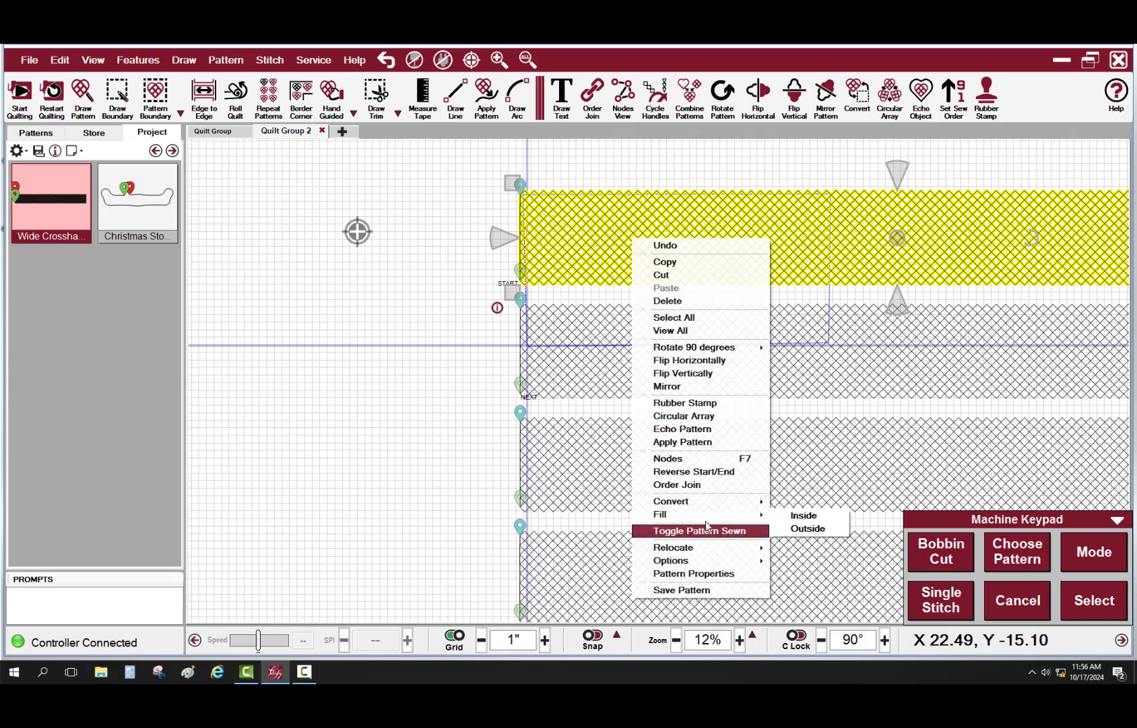
click(795, 516)
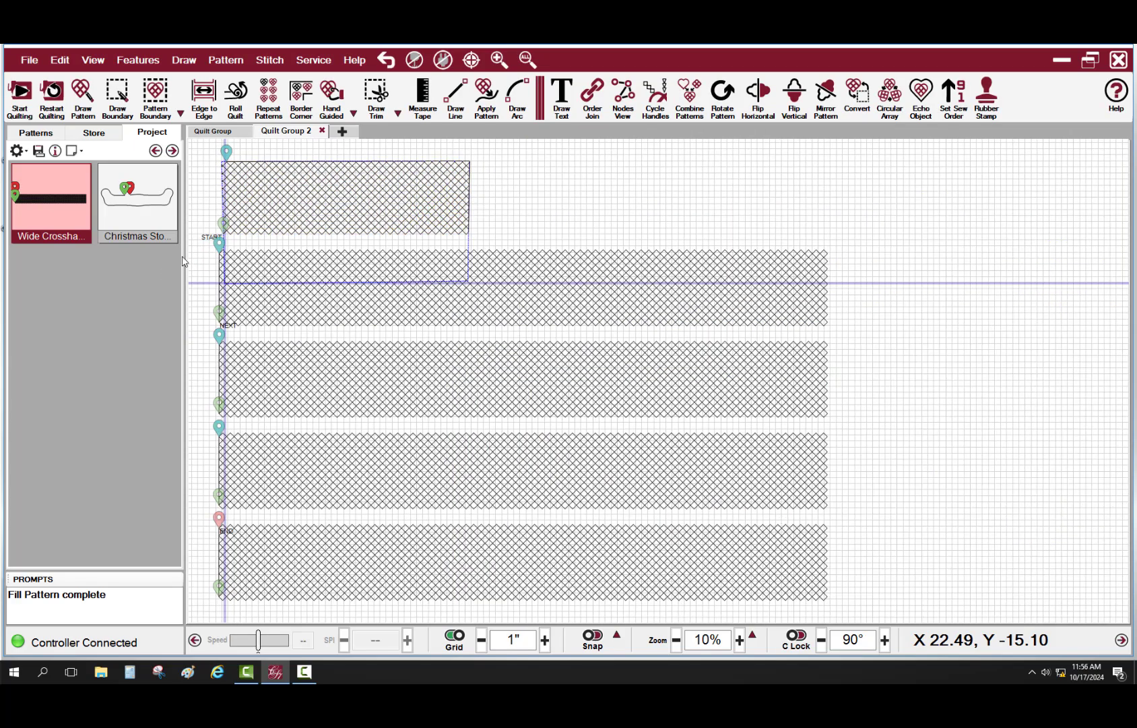
Step: Check the trimmed top crosshatch row against the boundary edges, clear the selection and start quilting
drag(346, 232, 592, 271)
scroll(520, 182, up, 2)
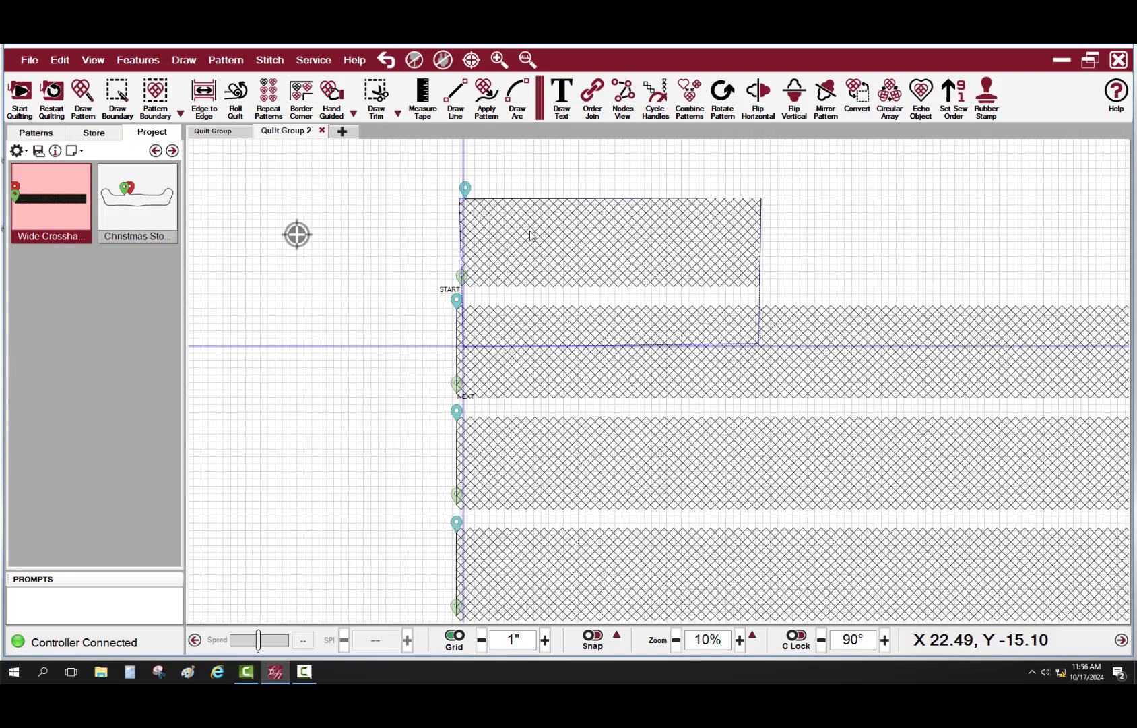
scroll(531, 235, up, 4)
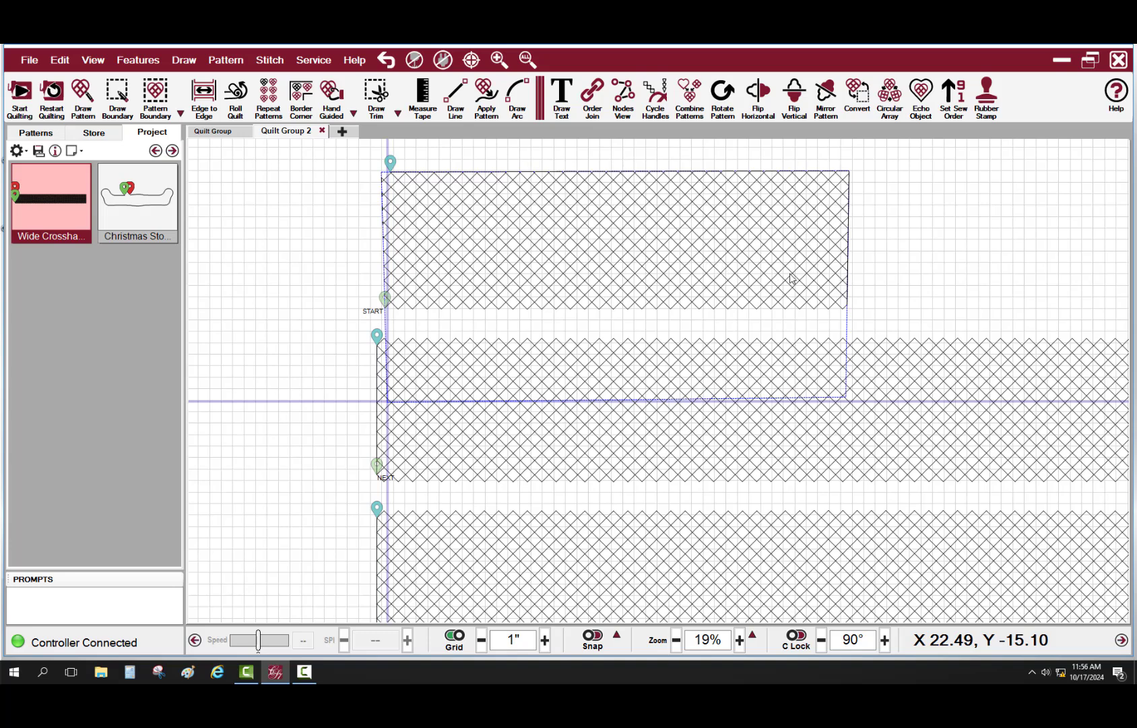
click(765, 286)
click(893, 252)
click(22, 93)
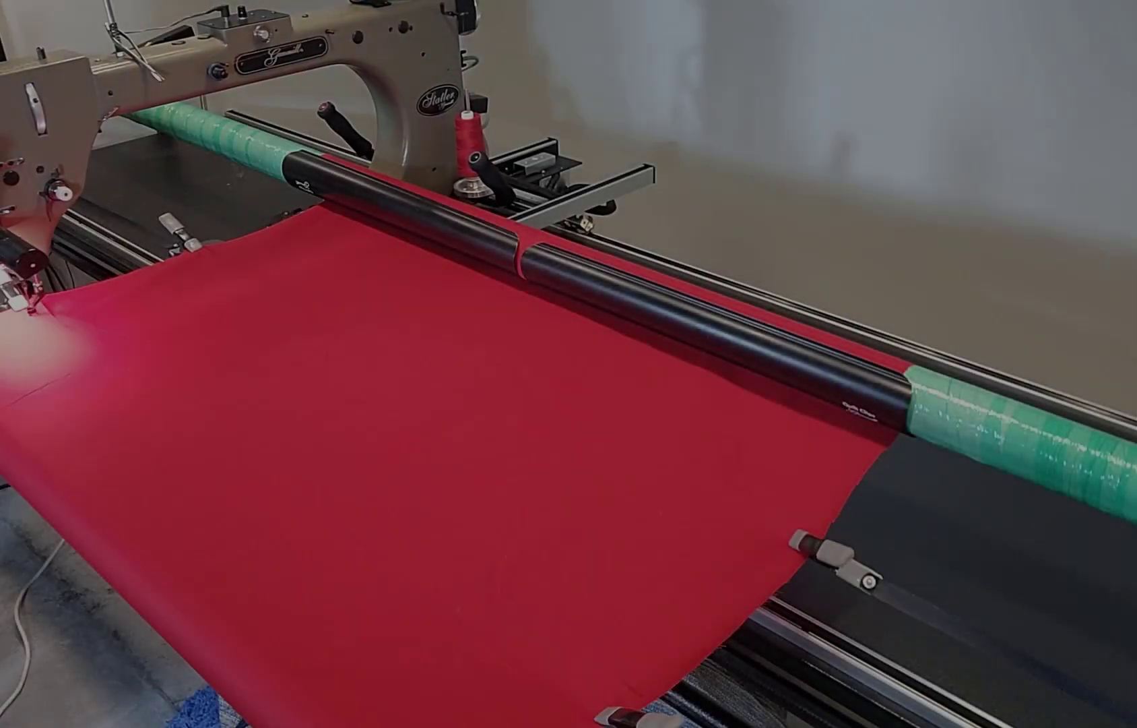